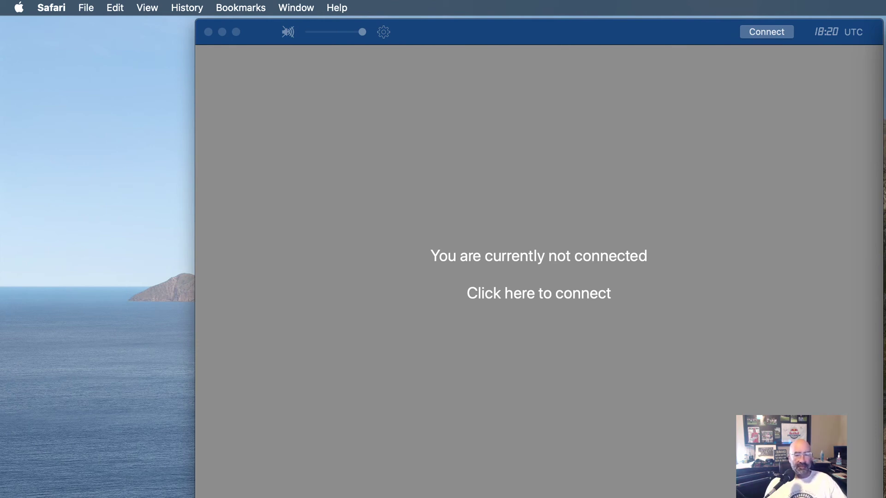
Step: Connect to the FLEX-6400 radio
click(514, 208)
double_click(764, 222)
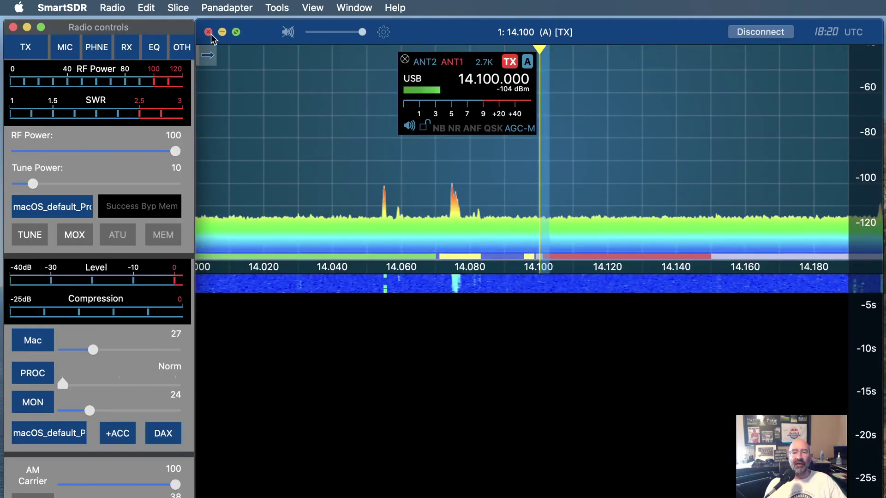
Step: Check the available Mac audio output devices in the audio settings, reopening the settings to refresh the selection
click(383, 33)
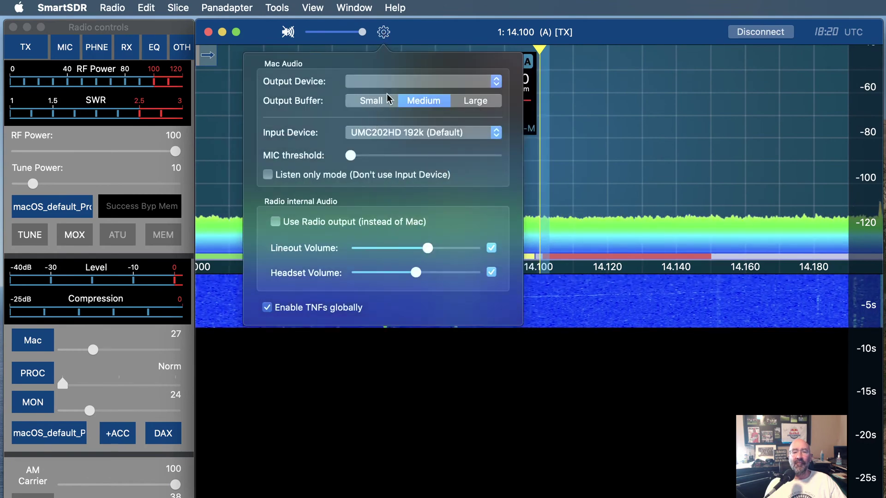
click(394, 81)
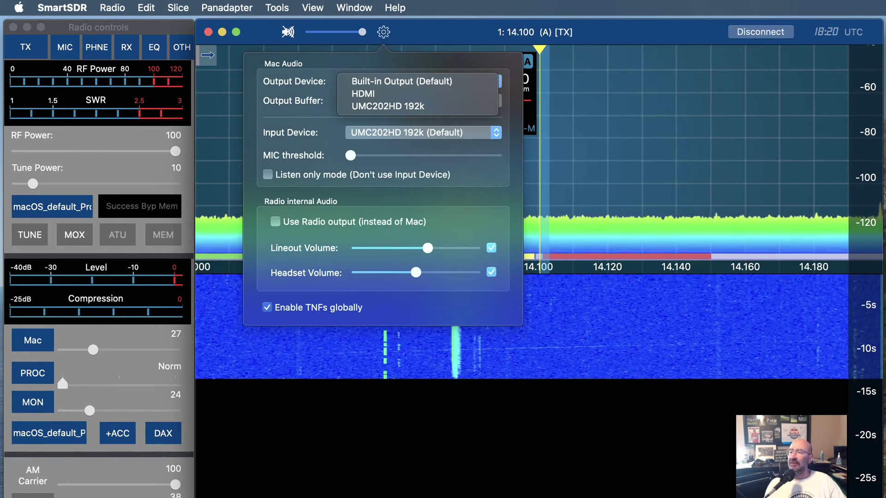
key(Escape)
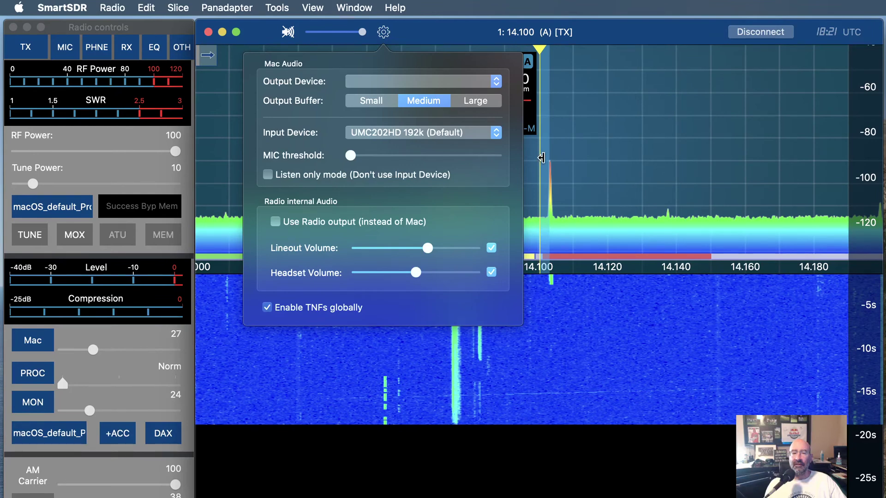
click(384, 32)
click(384, 32)
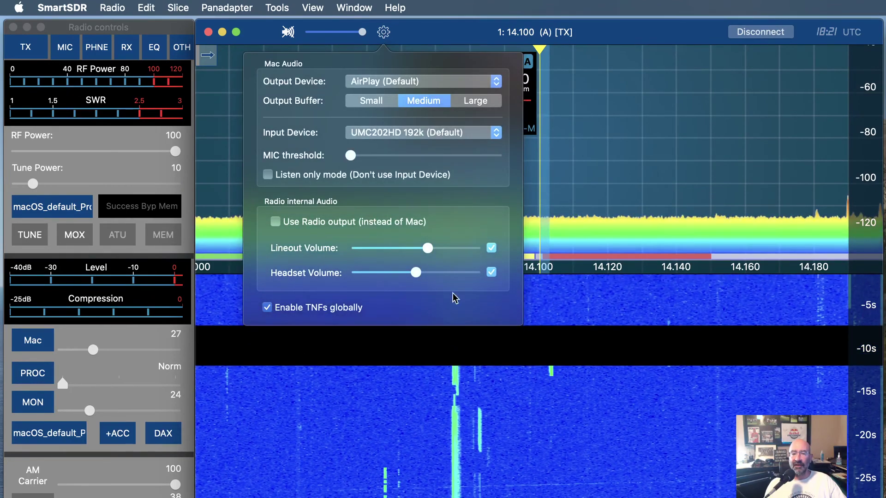
click(610, 237)
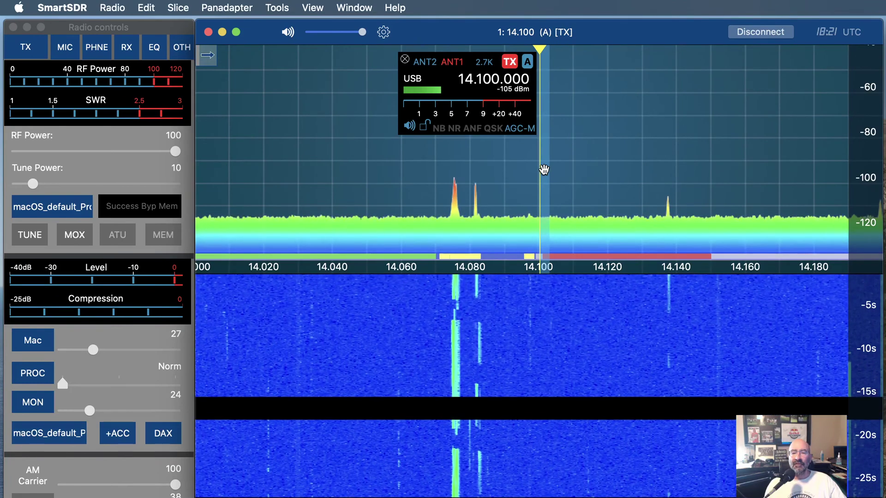
Step: Tune slice A to 14.073.700 on the panadapter and check the slice's own audio mute
drag(544, 170, 452, 185)
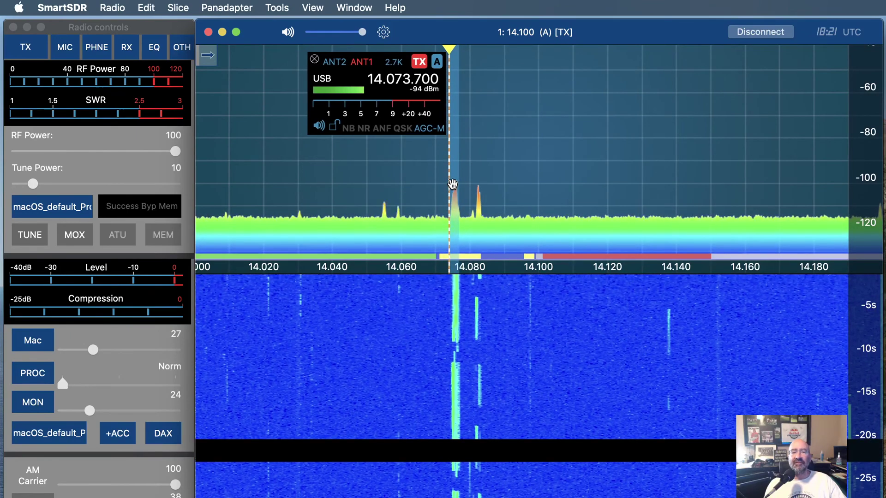
click(318, 126)
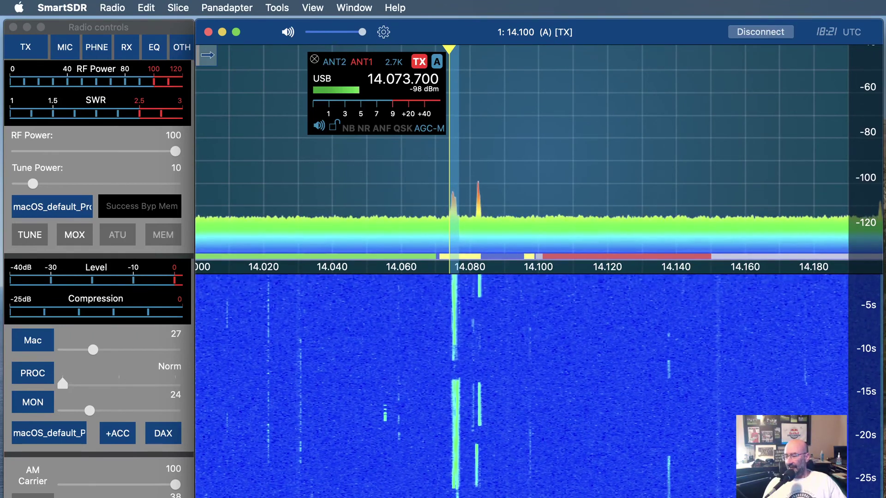
key(super+Tab)
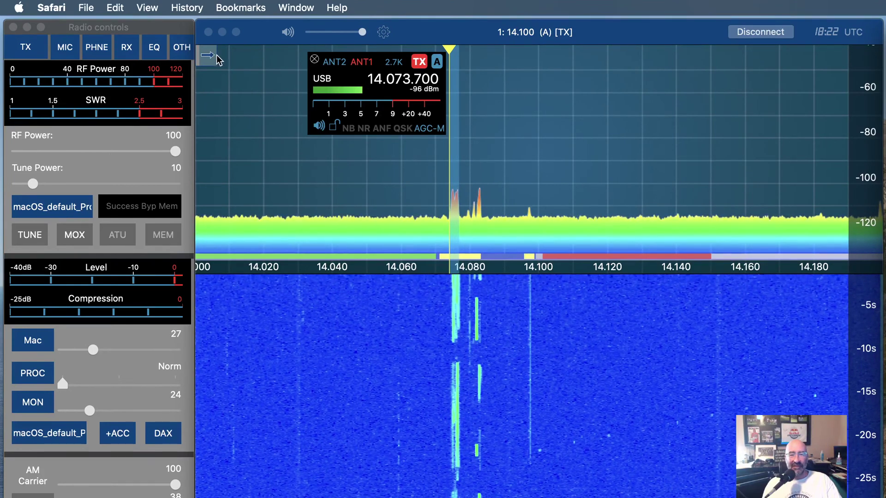
Step: Review the selected Mac audio output and input devices in the audio settings and close them
click(384, 33)
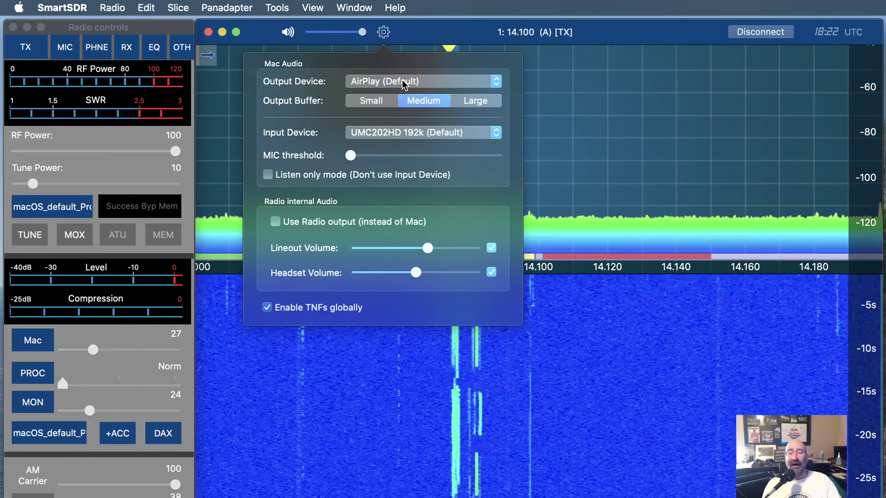
click(676, 149)
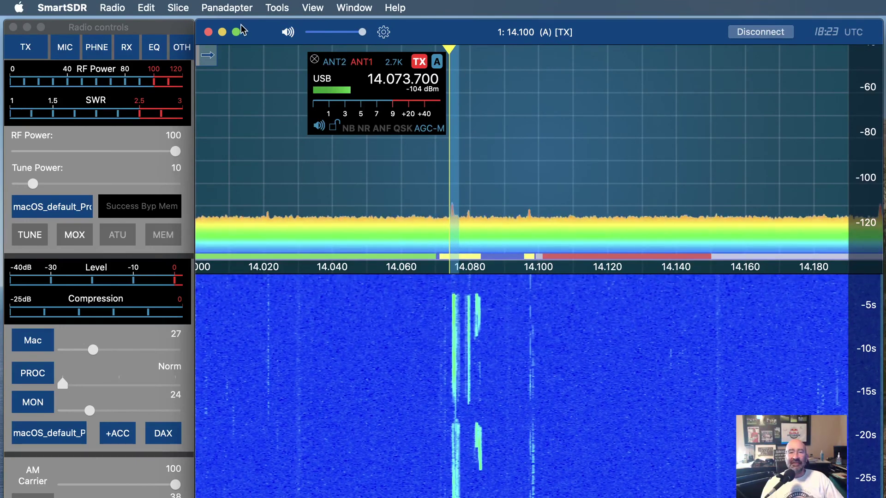
click(384, 32)
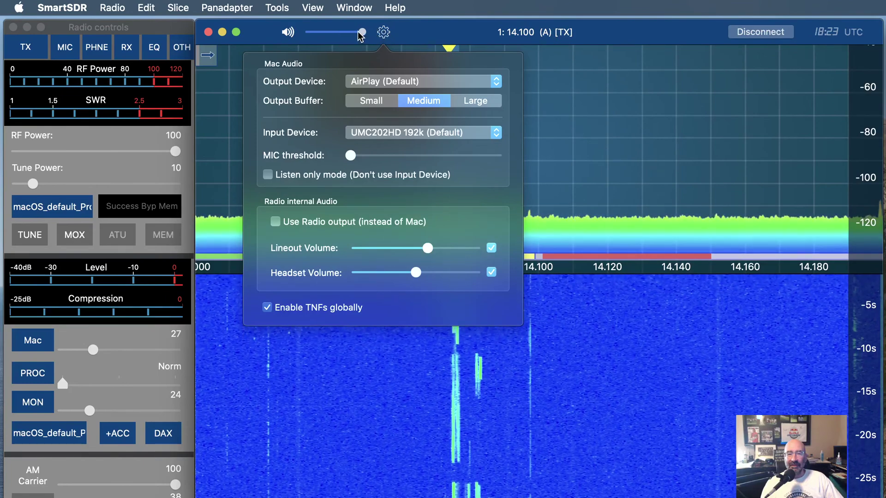
click(378, 31)
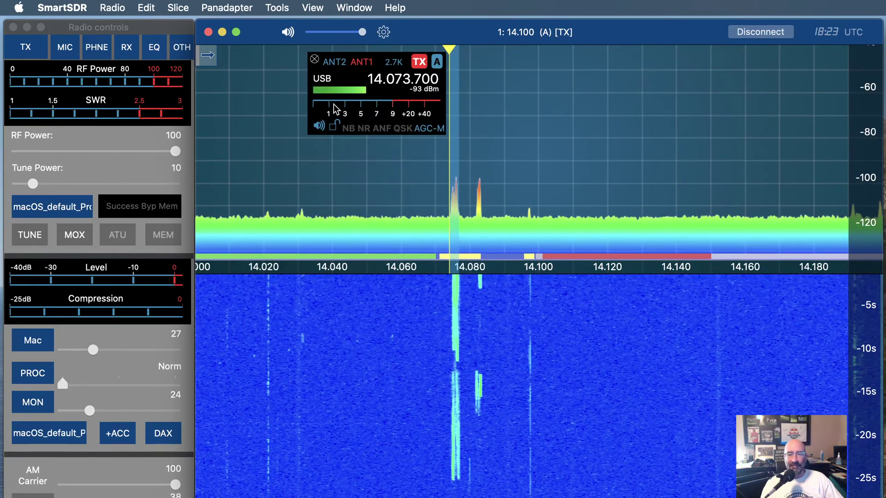
Step: Toggle slice A's audio mute on and back off, and set the slice's volume to 51
click(323, 128)
click(321, 128)
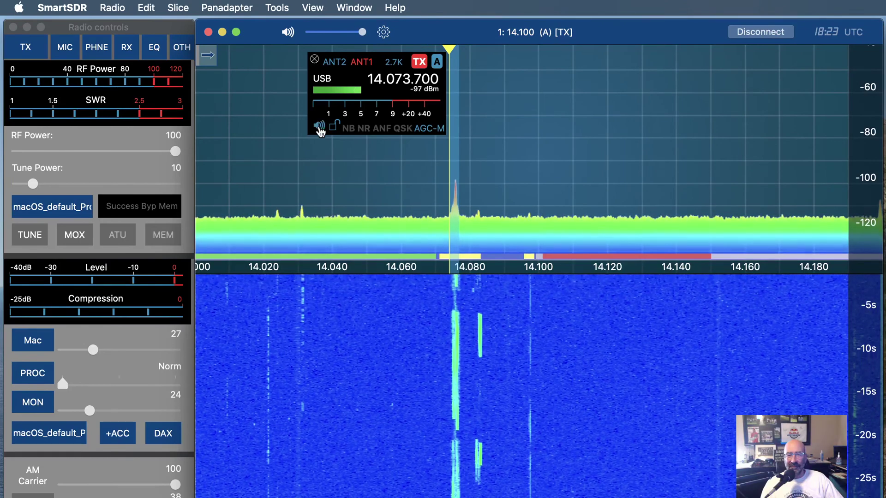
click(378, 78)
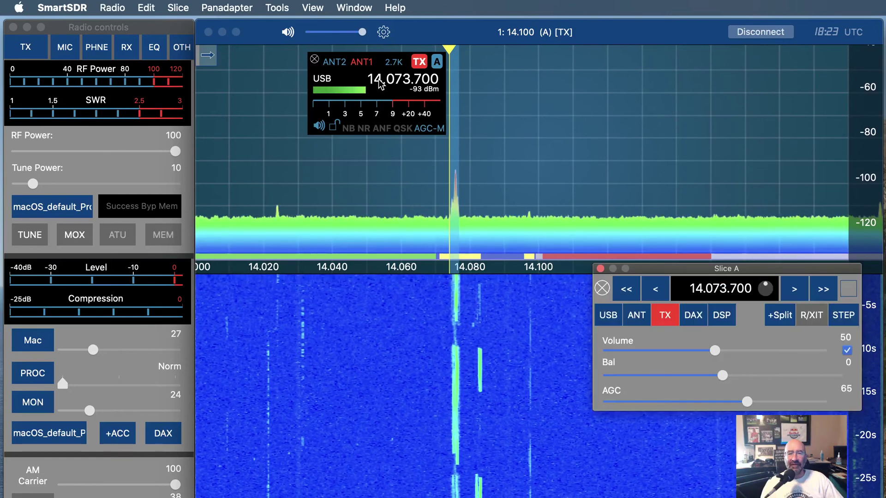
mouse_move(718, 353)
mouse_down()
mouse_move(824, 352)
mouse_move(723, 354)
mouse_up()
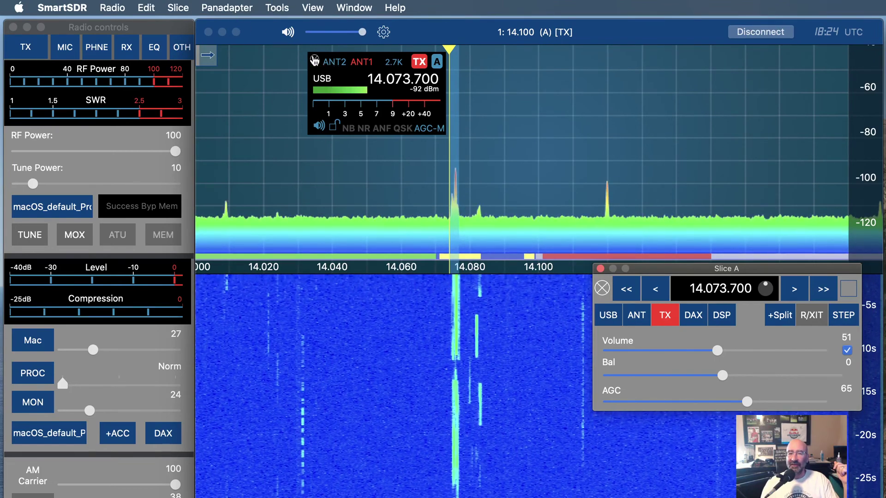
Step: Switch the Mac audio output device to UMC202HD 192k and back to AirPlay (Default)
click(383, 33)
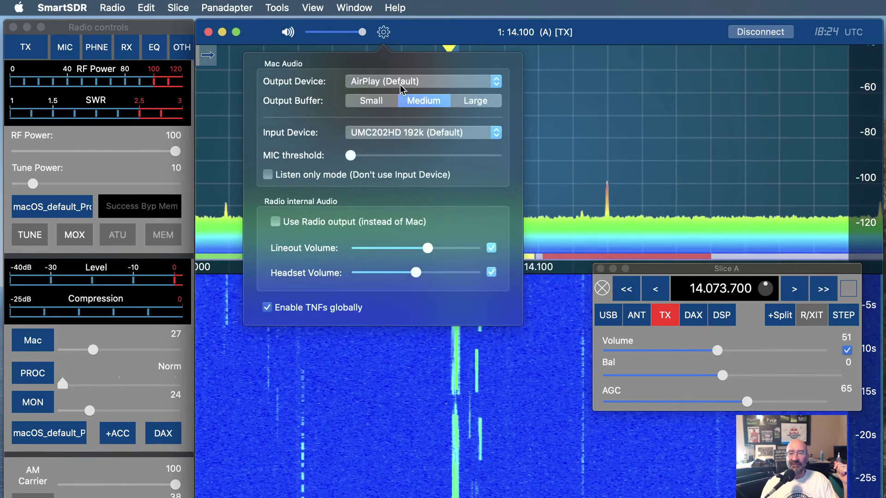
click(386, 81)
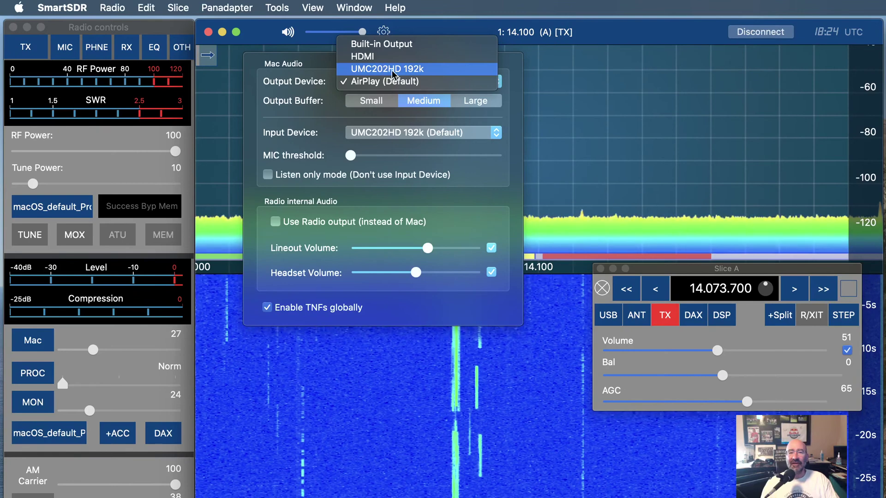
click(387, 69)
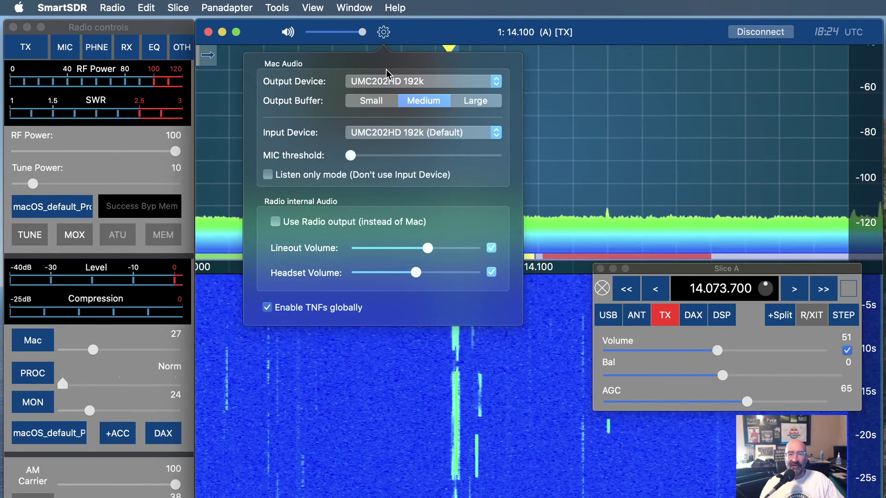
click(386, 81)
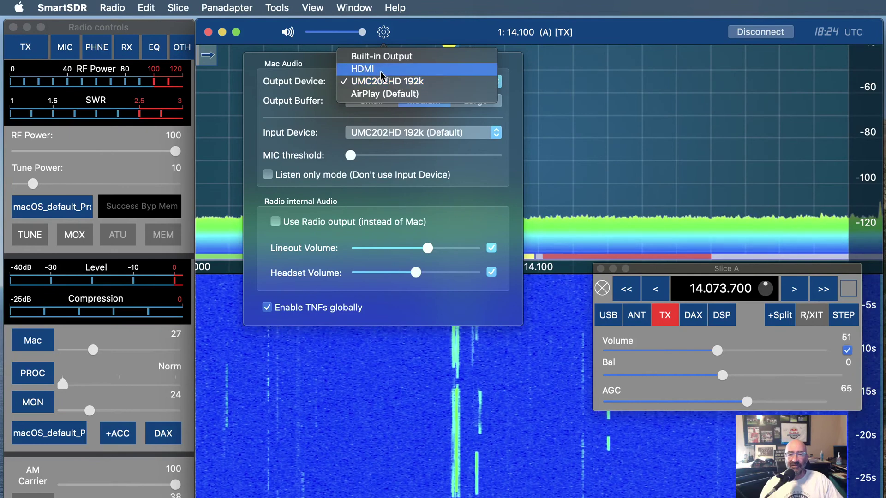
click(386, 94)
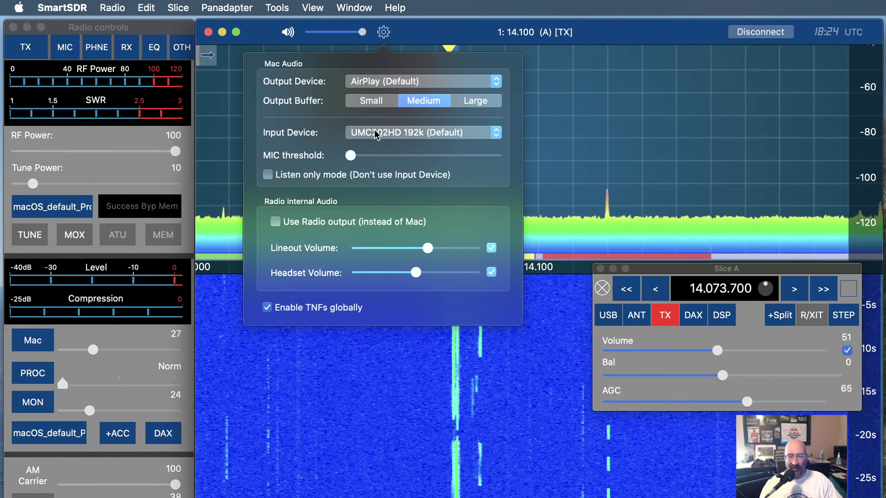
Step: Adjust the main audio volume and lower it to nearly its minimum
click(334, 32)
drag(334, 36, 325, 36)
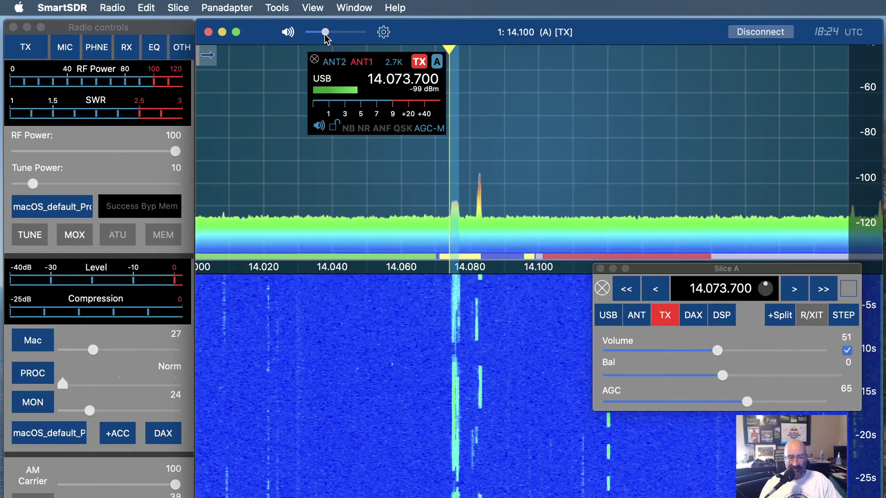
drag(325, 33, 331, 34)
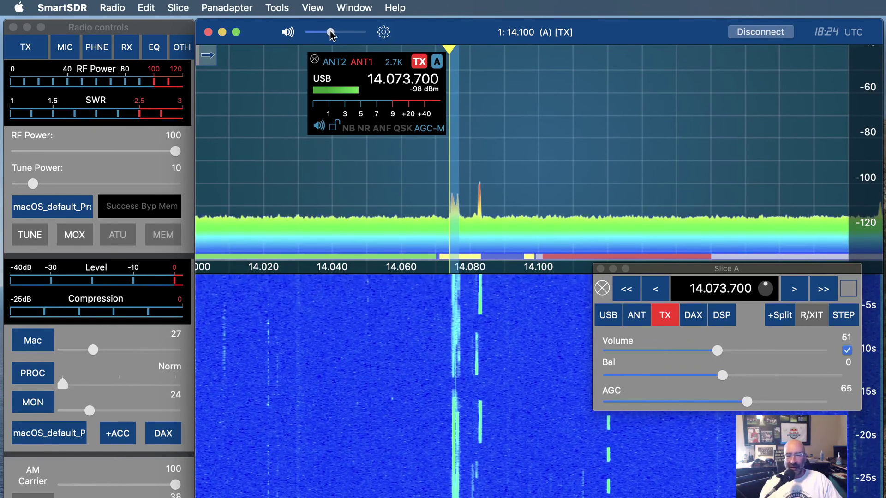
click(327, 33)
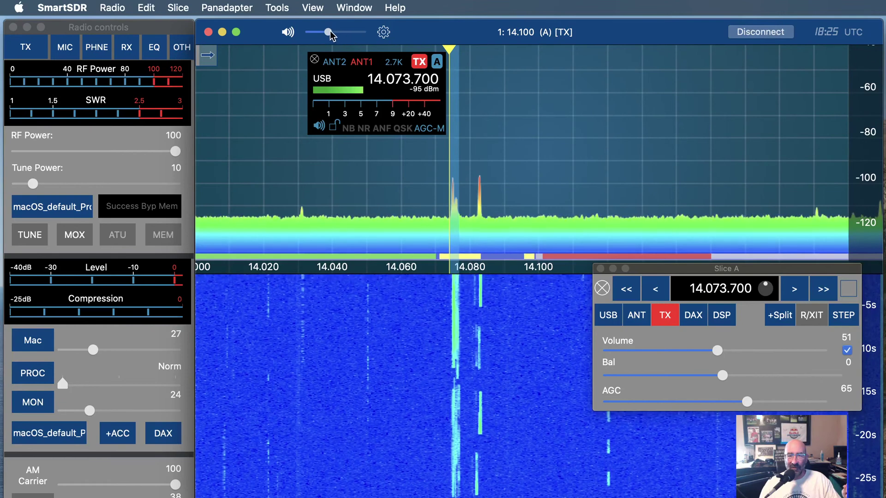
drag(328, 32, 310, 32)
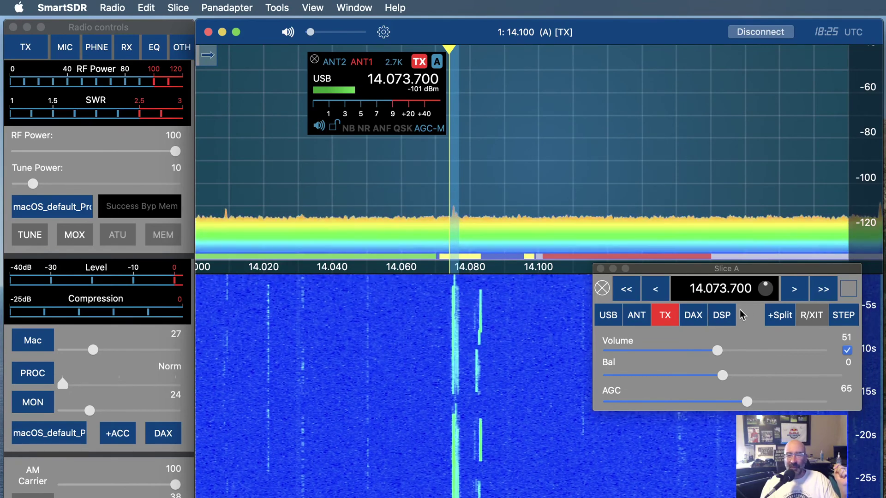
Step: Remove slice A, load macOS_default_Profile as the current global profile, and close the global profiles
click(601, 289)
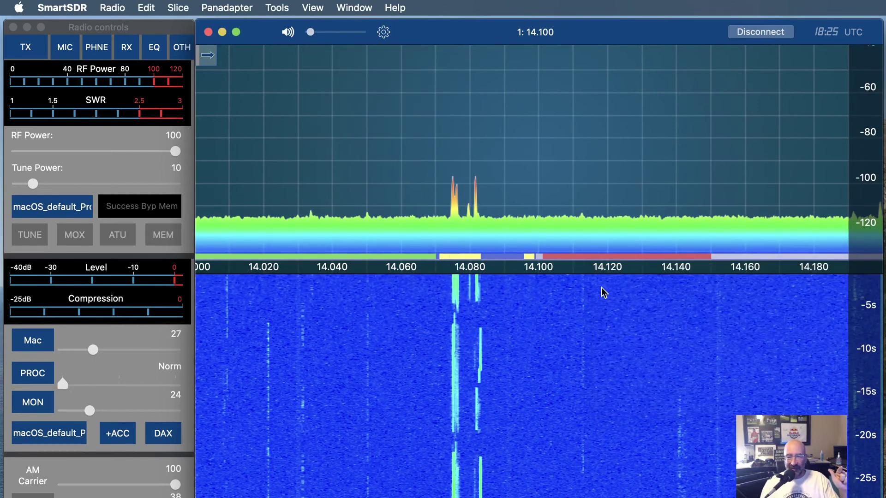
click(108, 9)
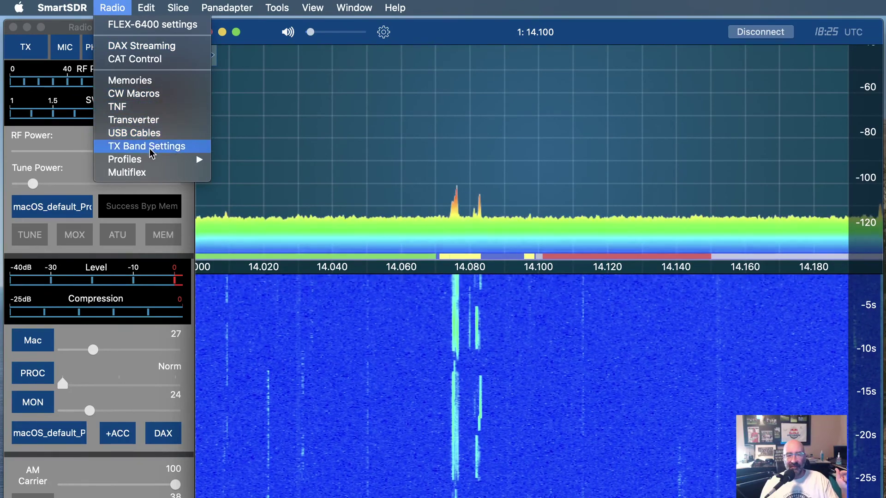
mouse_move(178, 159)
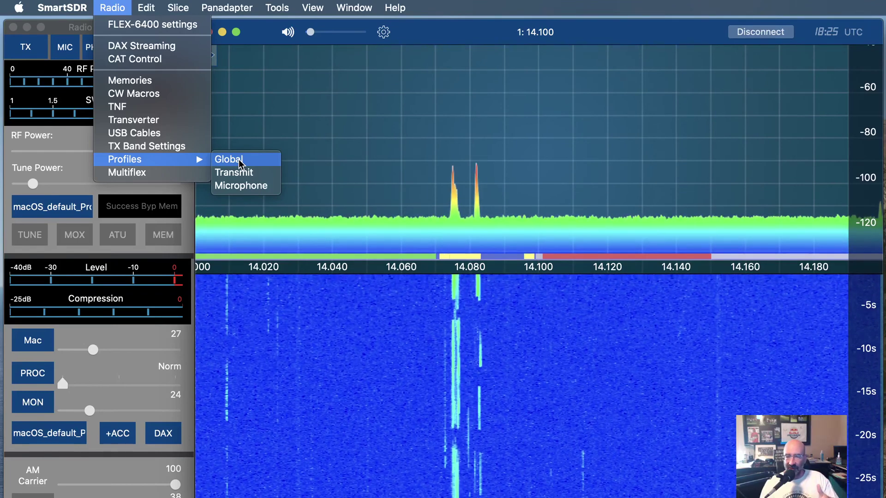
click(239, 160)
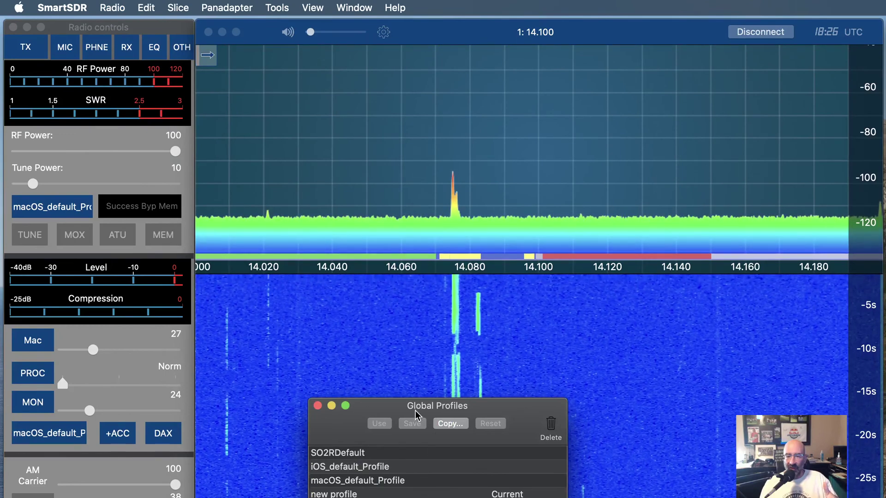
drag(414, 409, 339, 191)
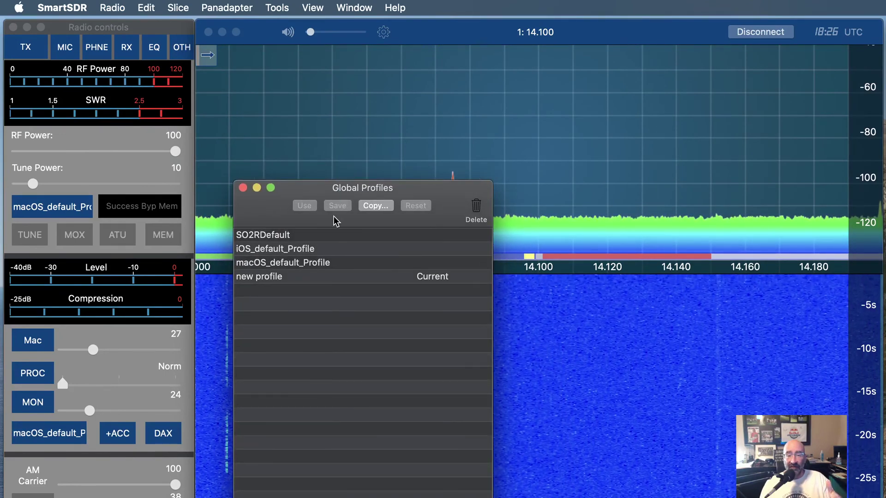
click(310, 262)
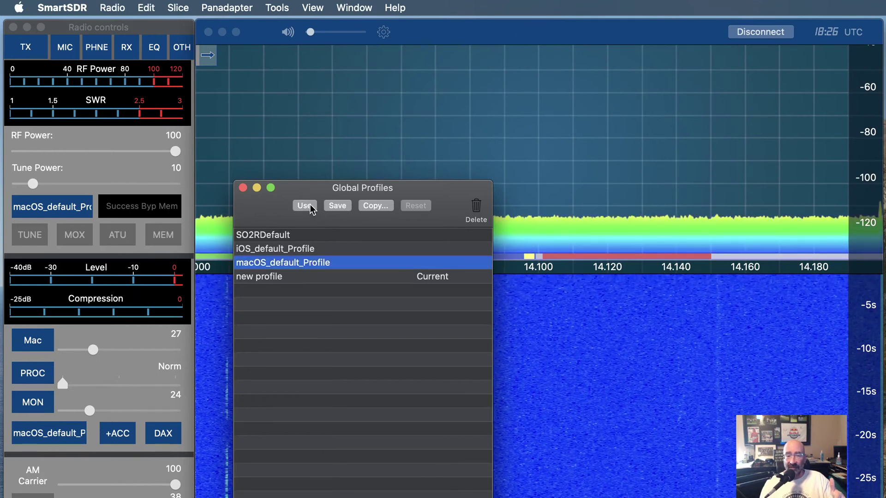
click(308, 206)
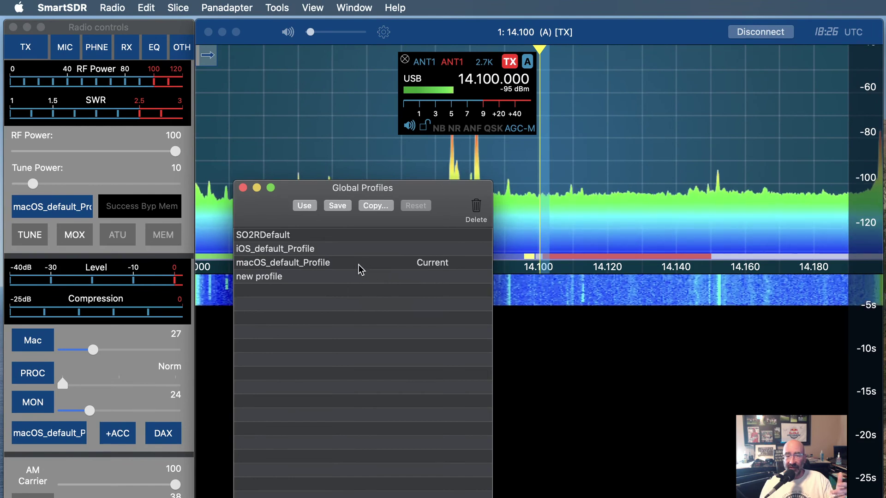
click(317, 277)
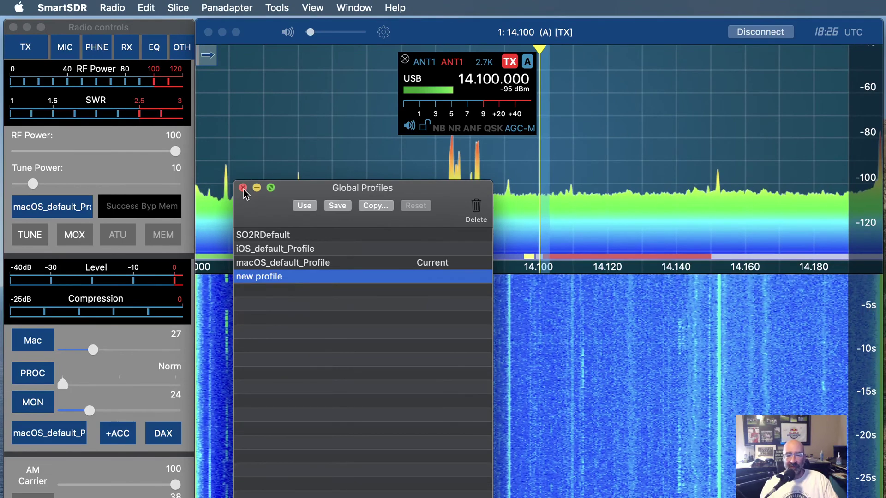
click(243, 188)
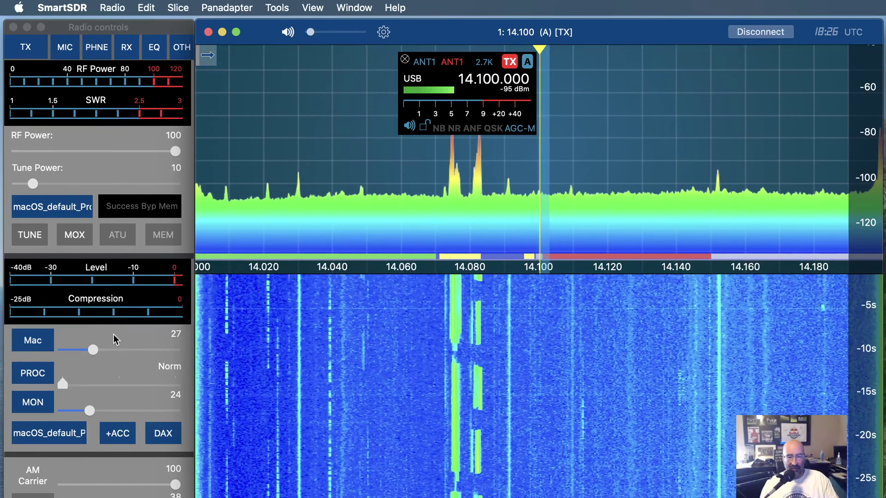
Step: Open the microphone profiles, look through the list, highlight Default ProSet HC6 without applying it, and close the profiles
click(116, 7)
mouse_move(171, 159)
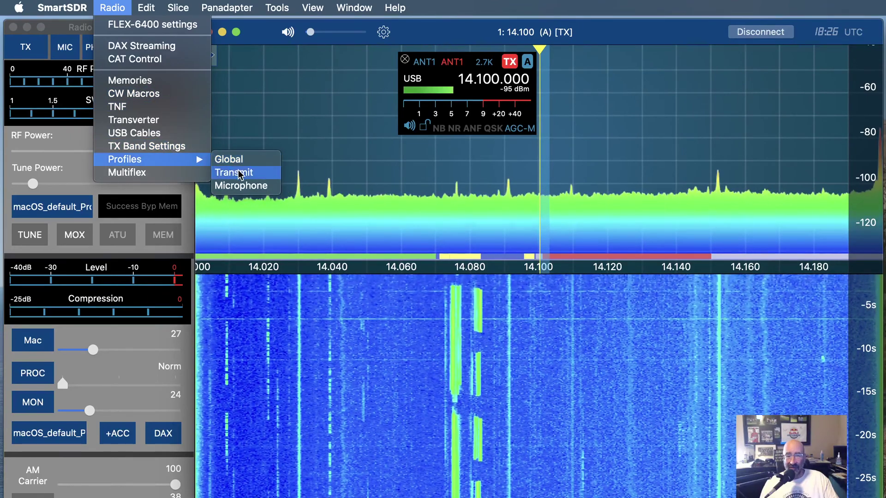
click(241, 185)
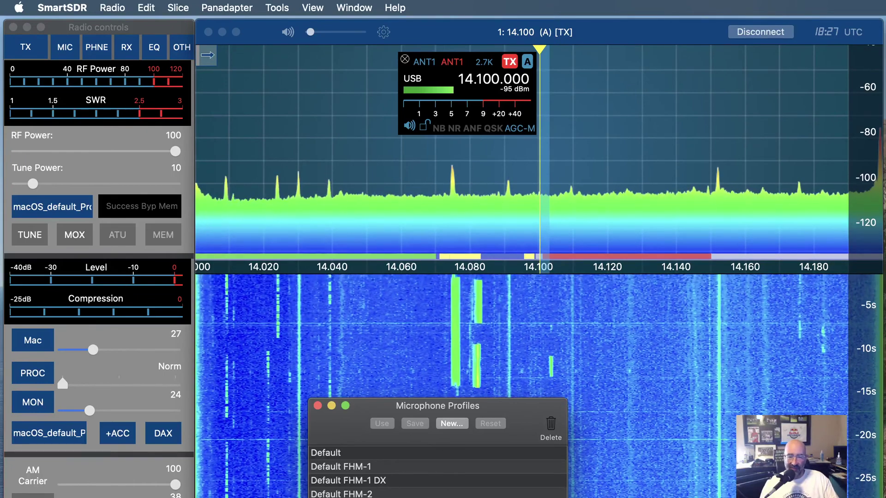
scroll(438, 472, down, 2)
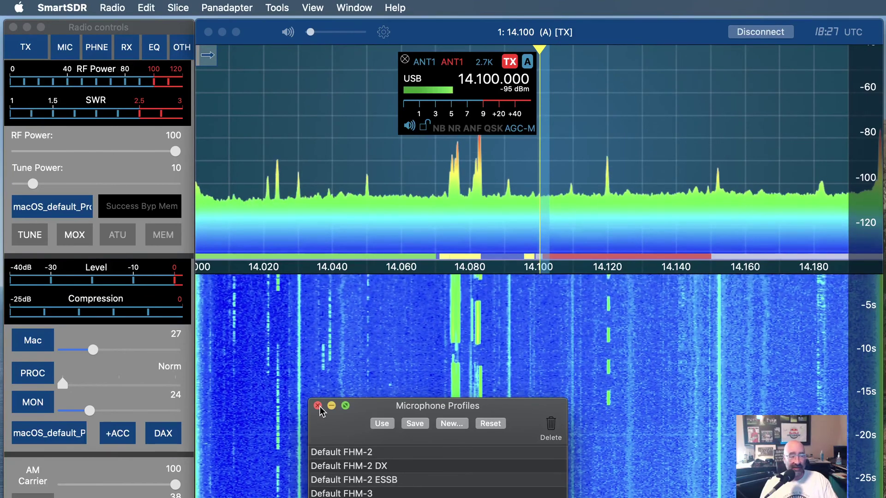
drag(372, 411, 478, 14)
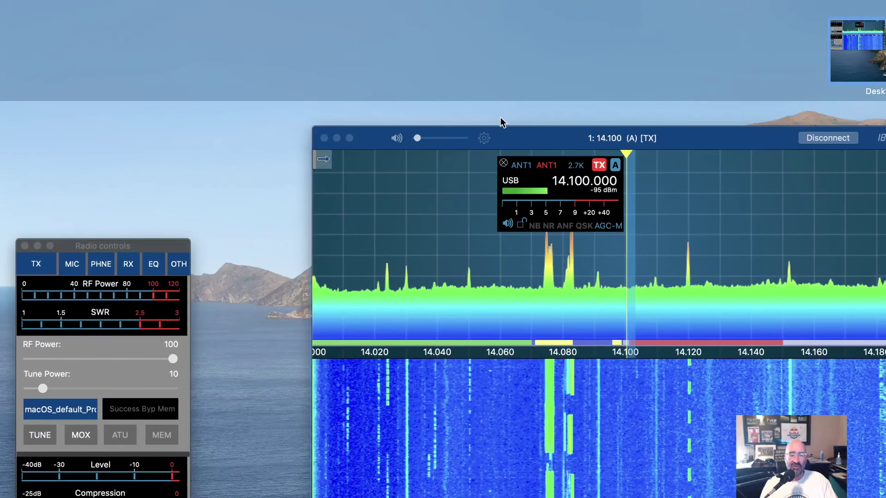
click(564, 140)
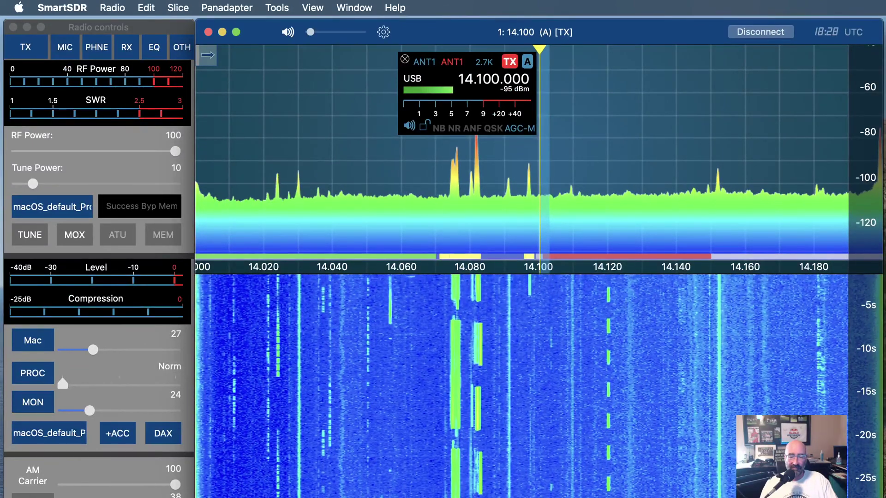
drag(451, 443, 462, 134)
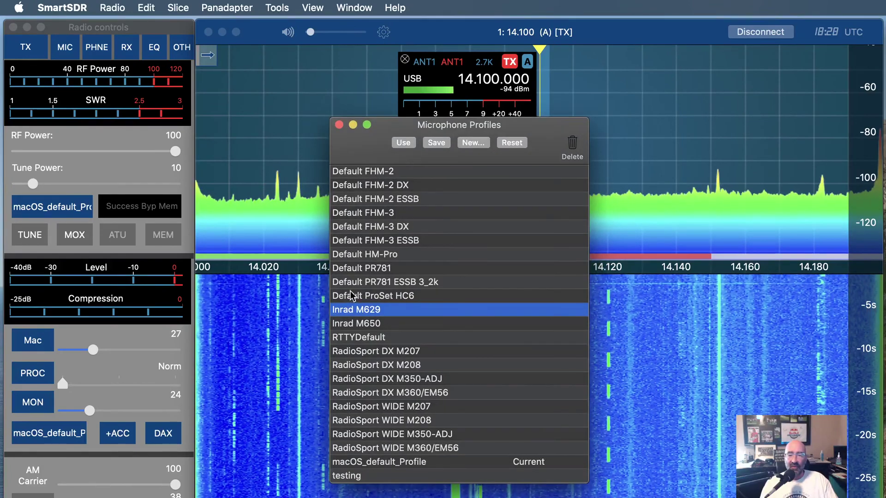
click(359, 295)
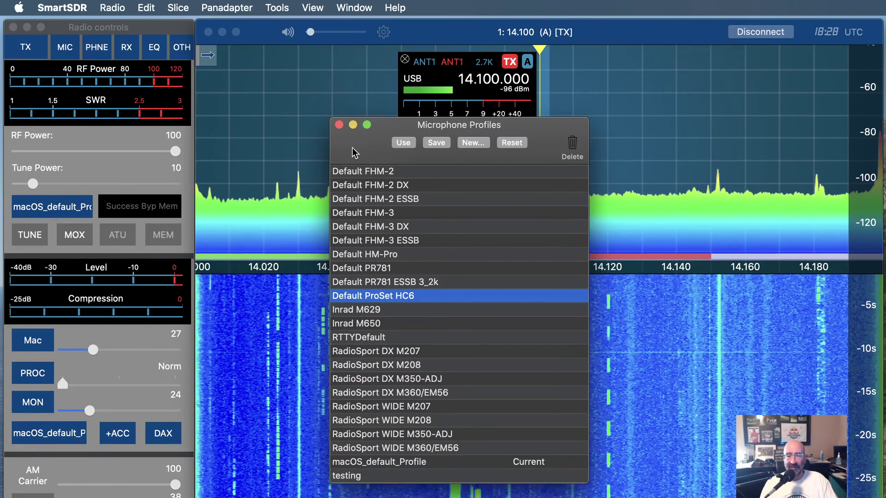
click(339, 125)
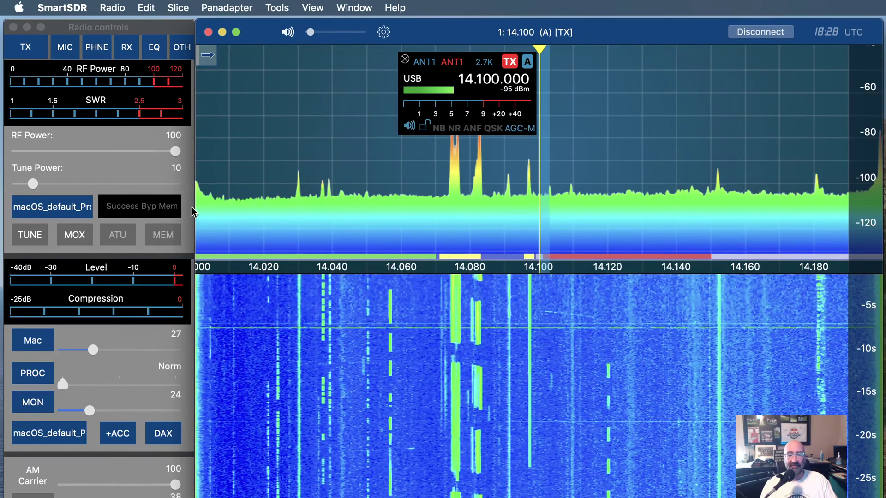
Step: Check the Multiflex client list for This Mac, PTT and availability status, and close it
click(115, 8)
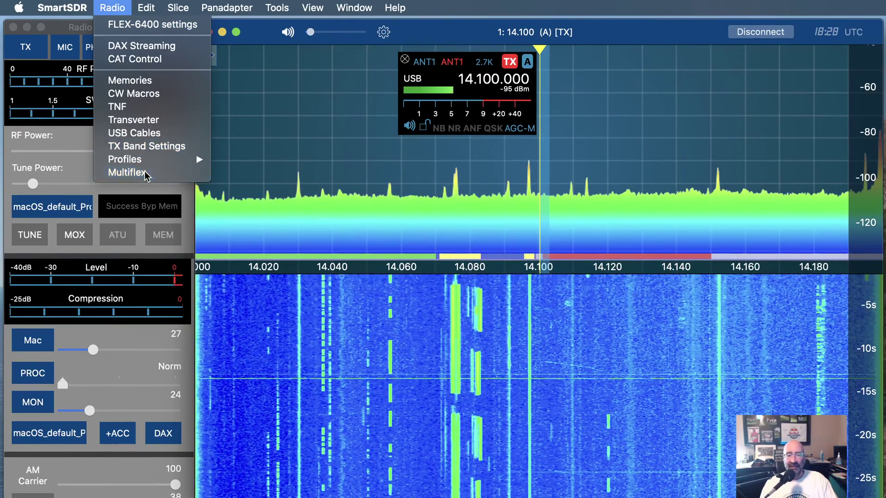
click(127, 172)
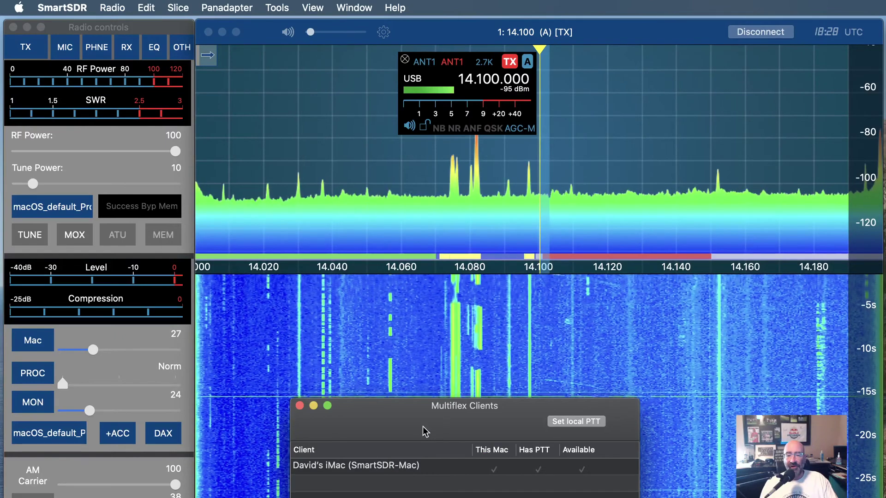
drag(412, 411, 331, 140)
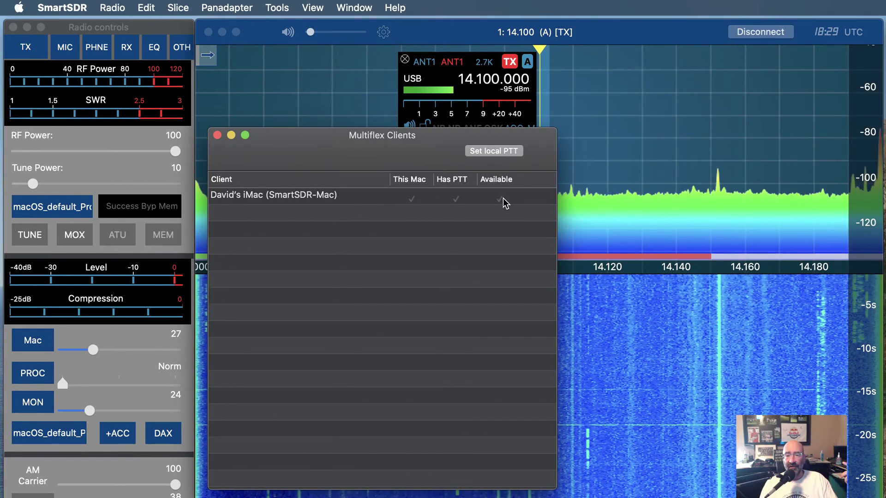
click(218, 136)
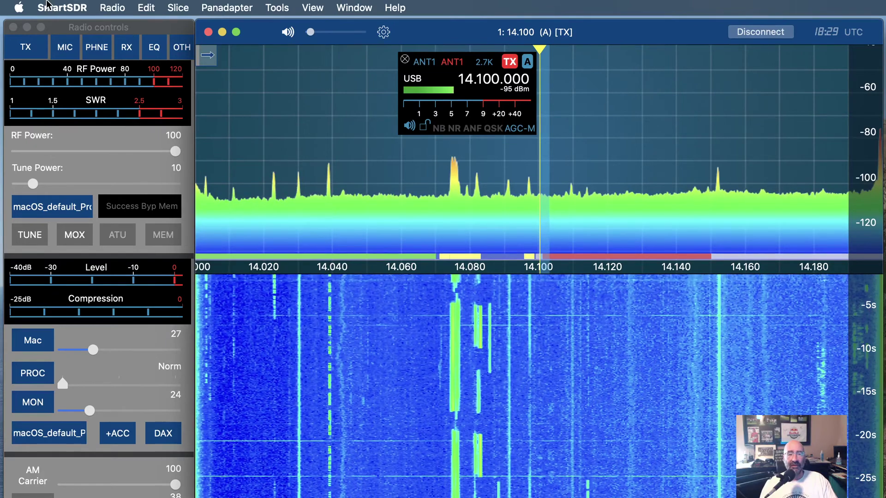
Step: Turn off HW ALC for the 2200 band in the TX Band Settings and close them
click(63, 8)
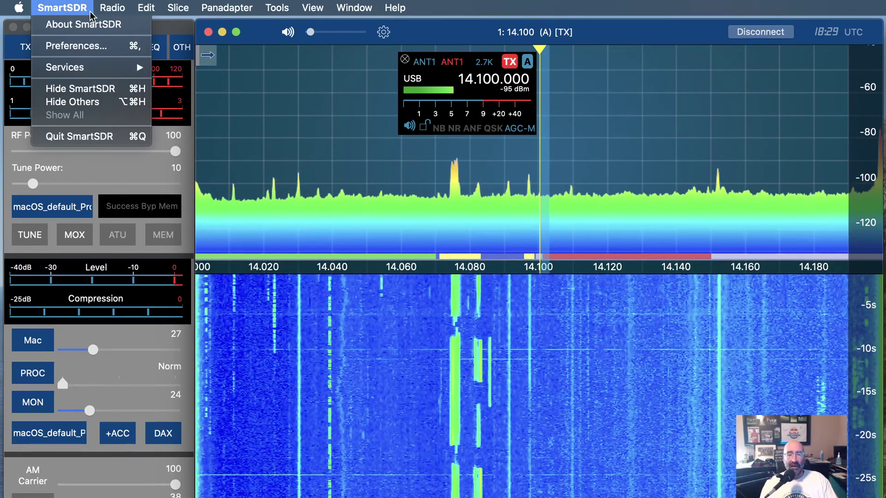
mouse_move(121, 11)
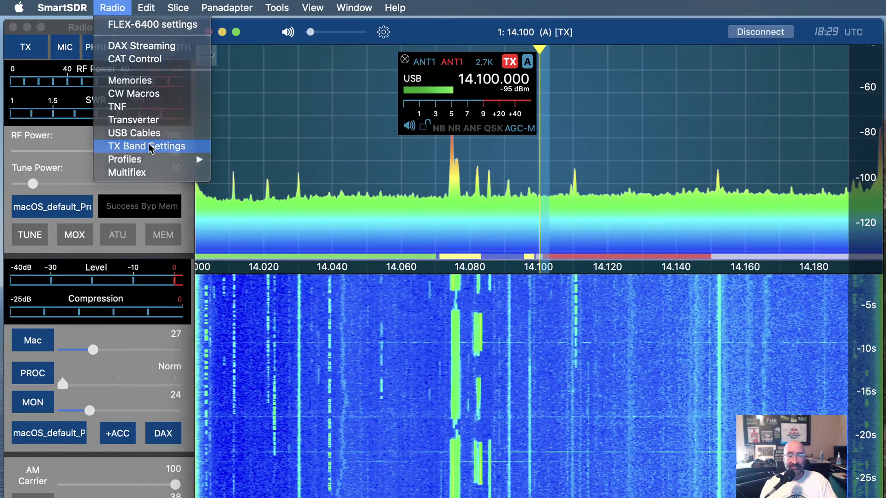
click(150, 147)
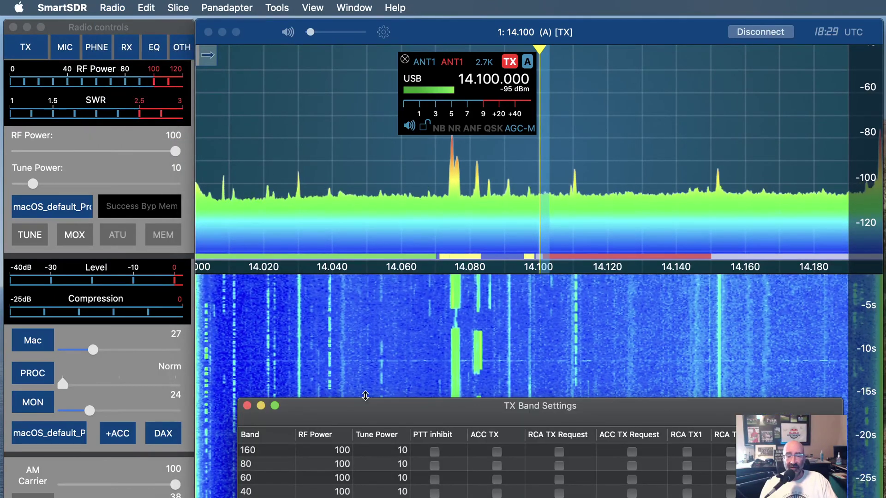
drag(376, 410, 315, 106)
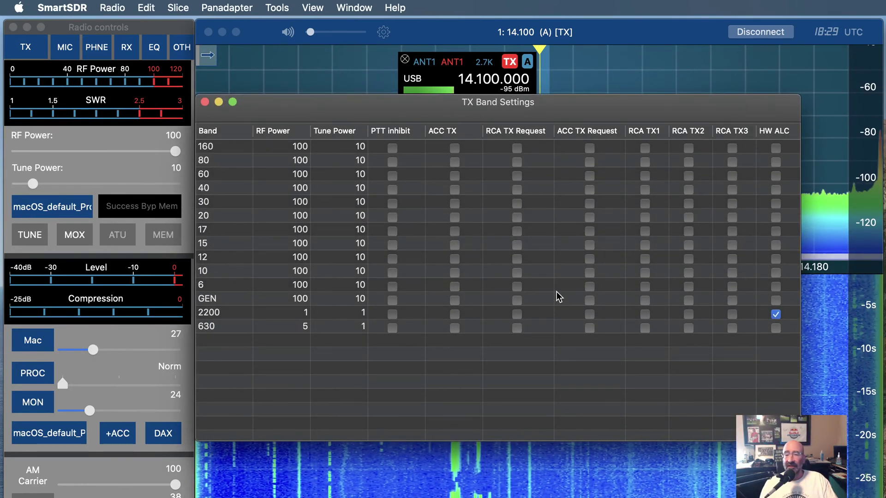
click(775, 315)
click(667, 340)
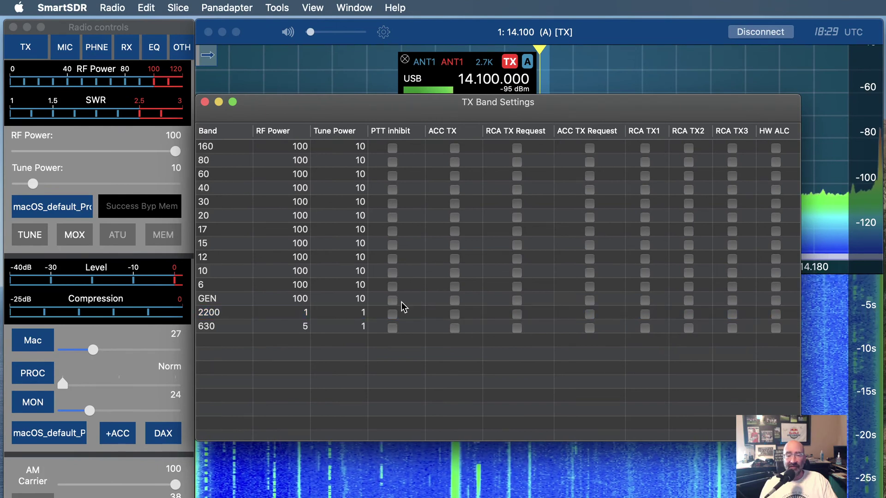
click(205, 102)
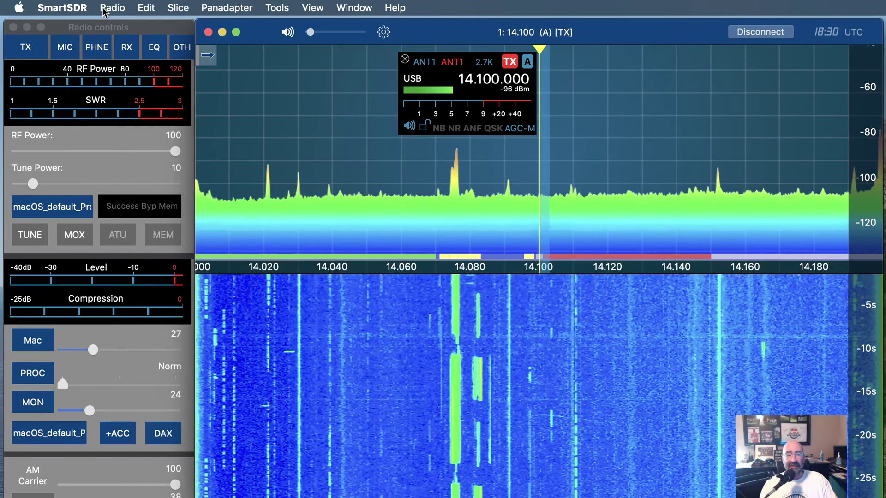
Step: Open the Transverter settings, examine their columns and options, and close them
click(103, 8)
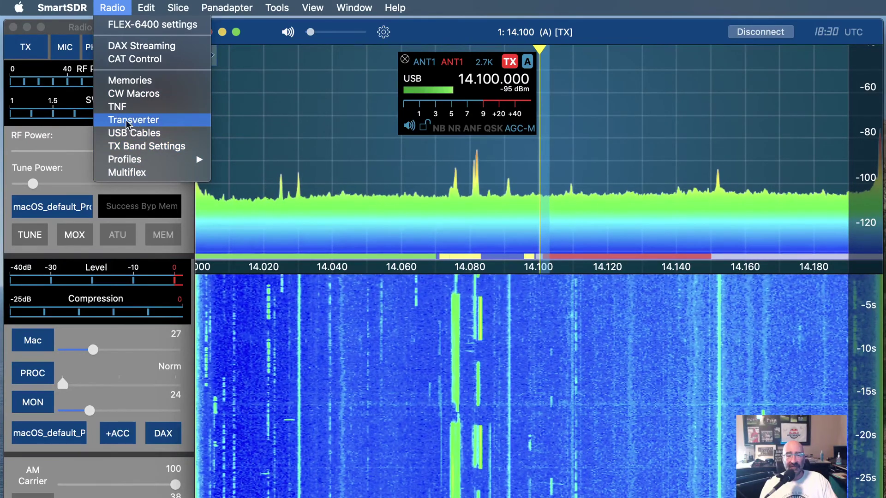
click(133, 121)
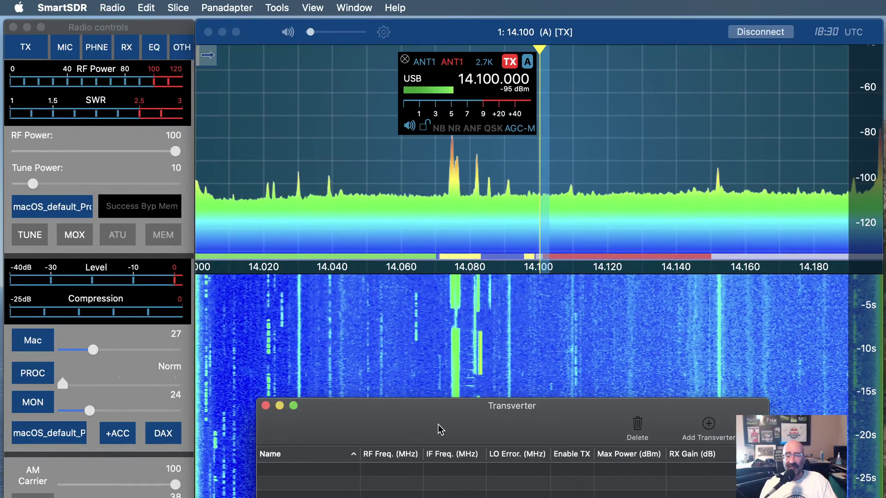
drag(432, 411, 371, 51)
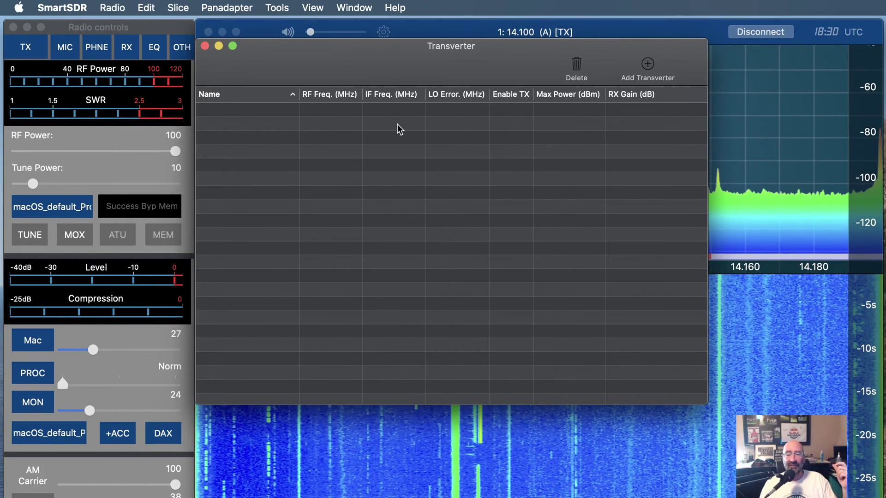
click(205, 46)
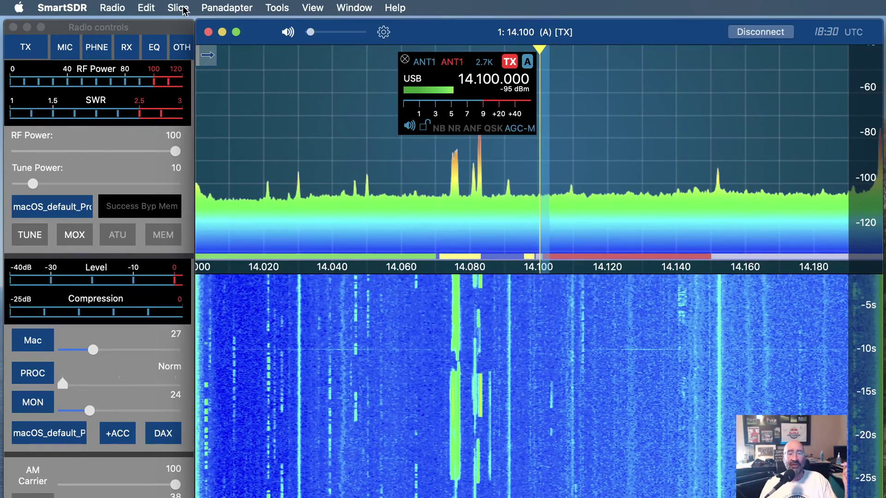
Step: Examine the CAT Control options for both CAT ports and close the settings
click(112, 8)
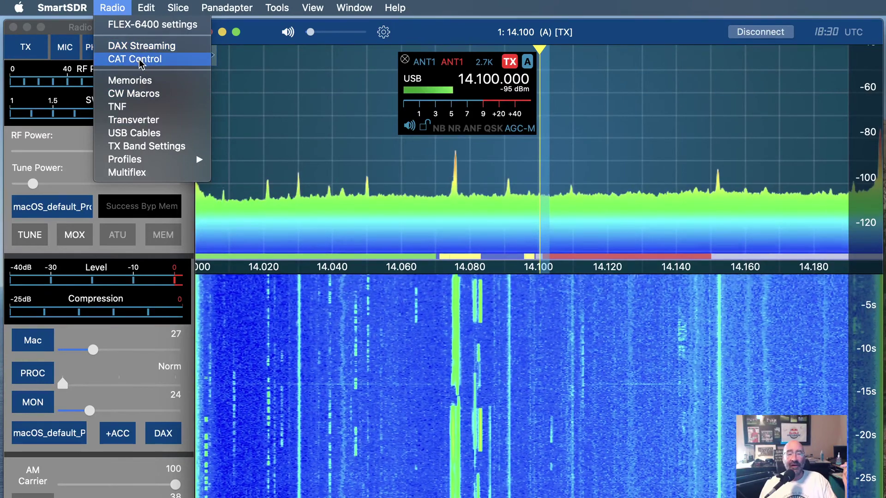
click(140, 64)
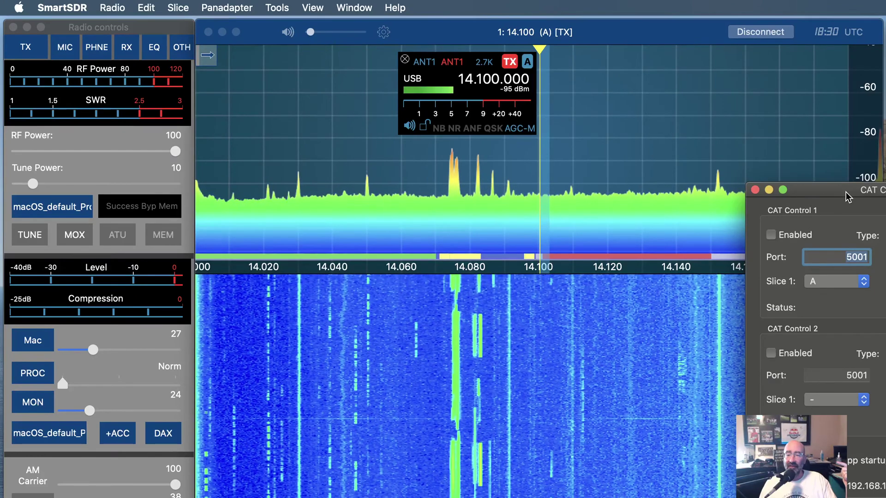
drag(846, 191, 392, 122)
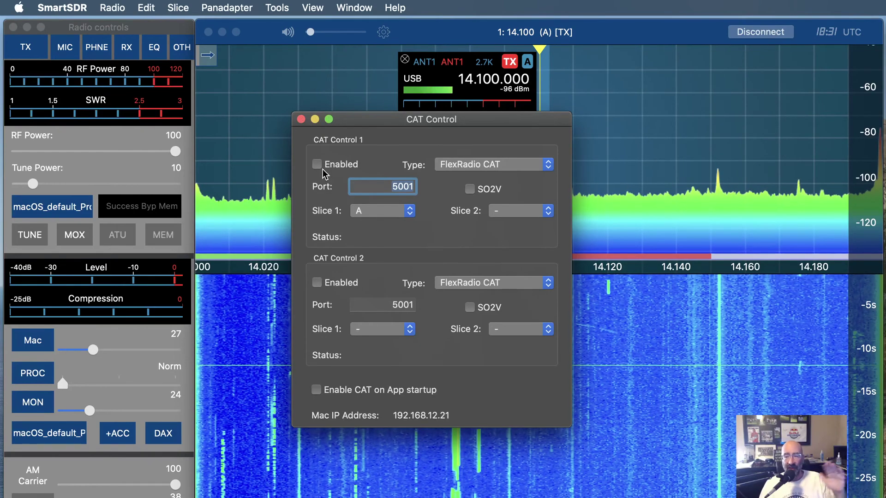
click(301, 119)
click(111, 8)
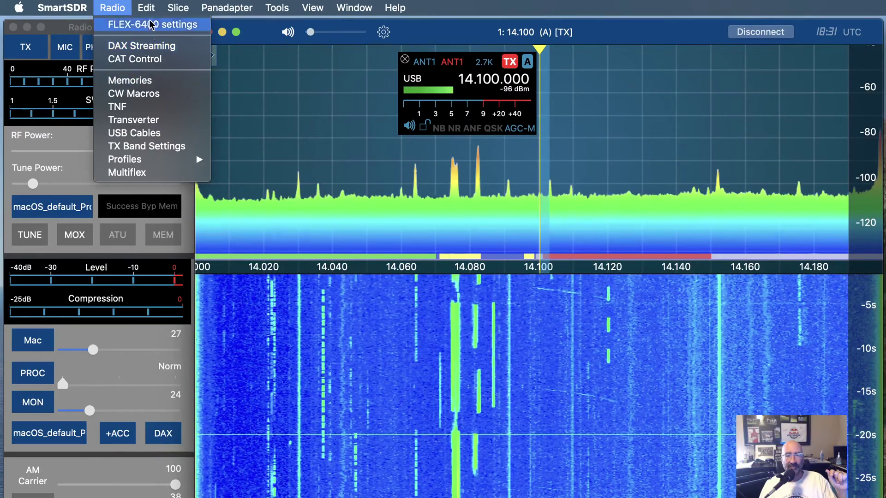
mouse_move(143, 5)
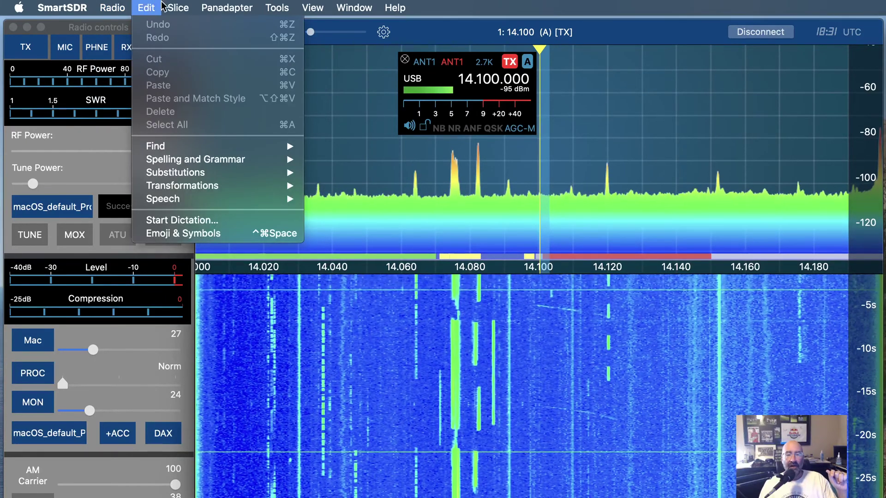
mouse_move(179, 6)
mouse_move(210, 10)
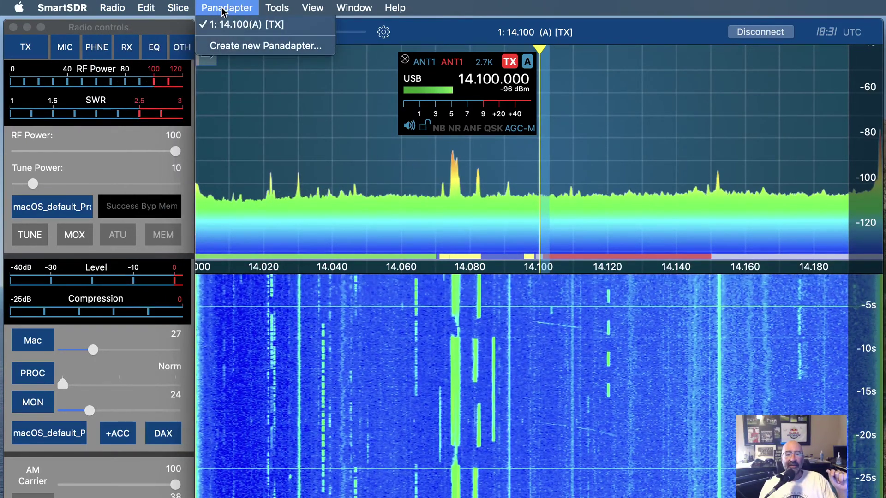
mouse_move(263, 17)
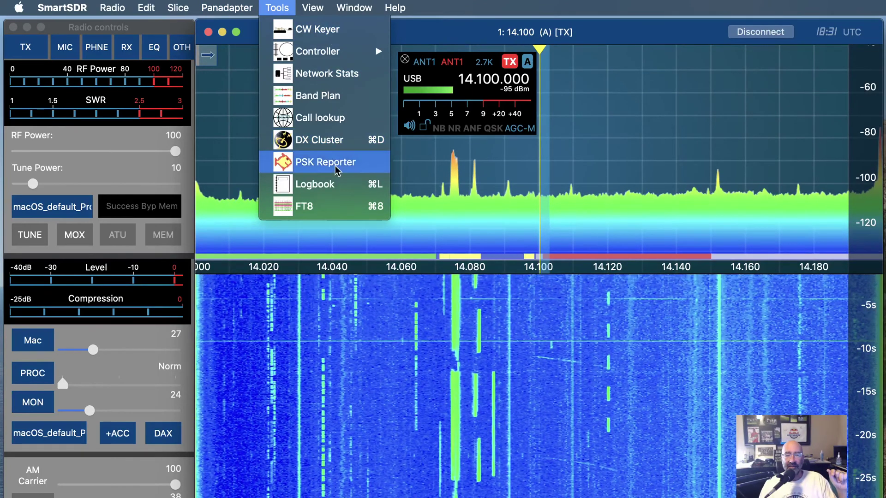
mouse_move(311, 14)
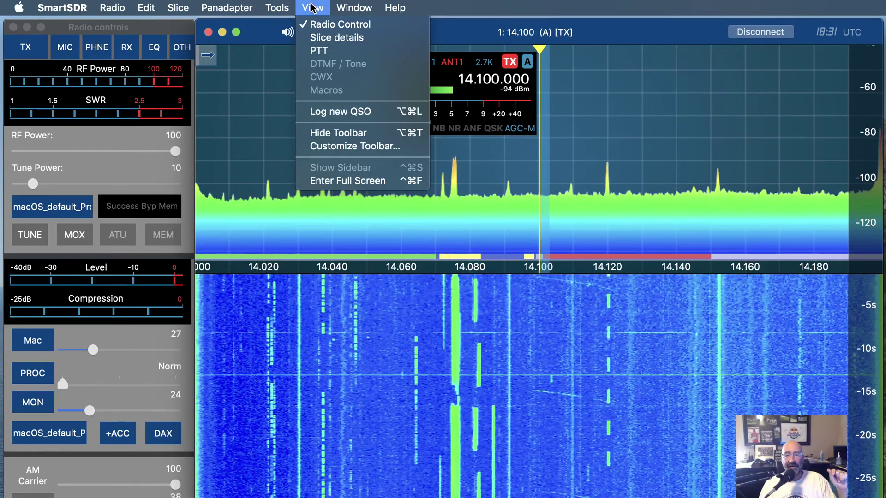
mouse_move(347, 10)
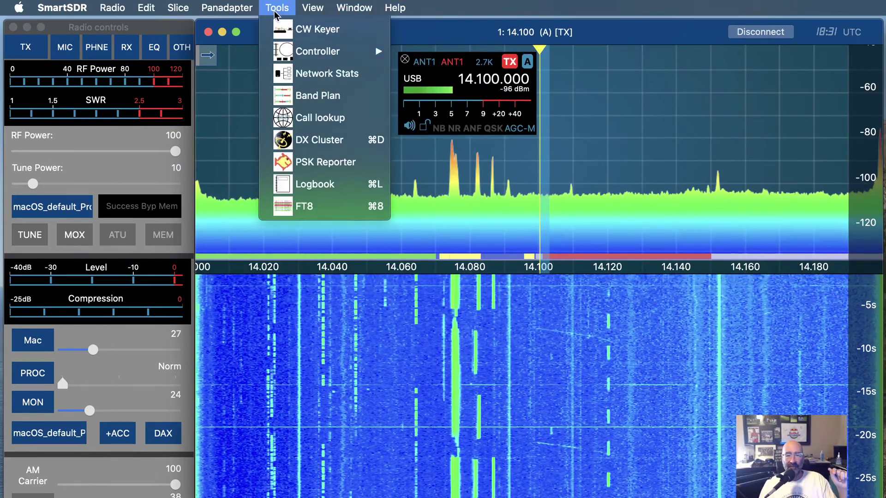
Step: Open the CW Keyer settings and review the available keyer types, keeping Straight Key selected
click(285, 32)
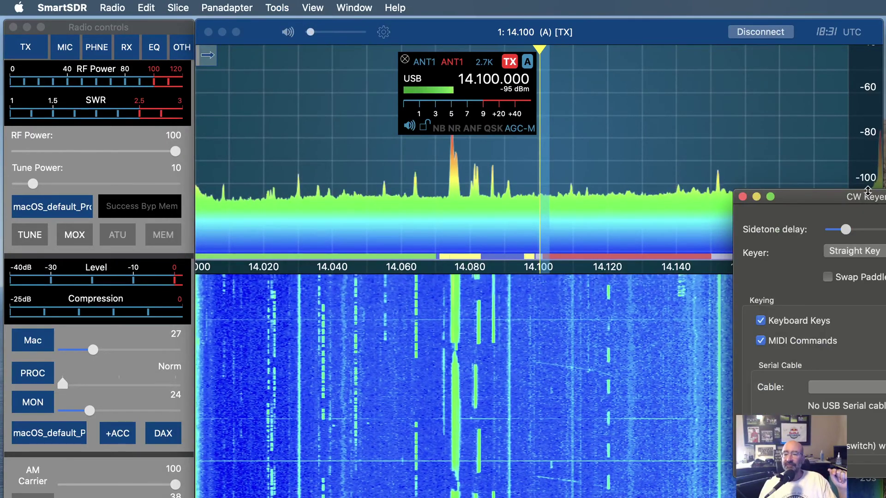
drag(866, 204, 492, 143)
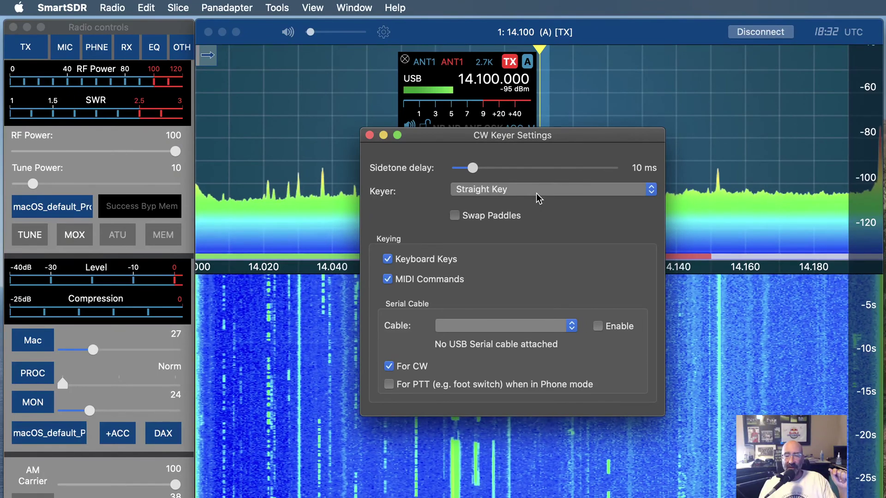
click(536, 192)
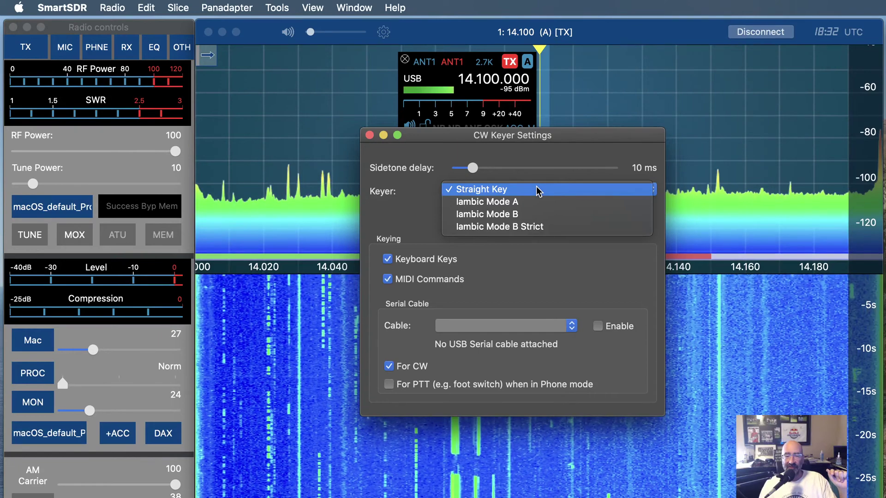
click(538, 190)
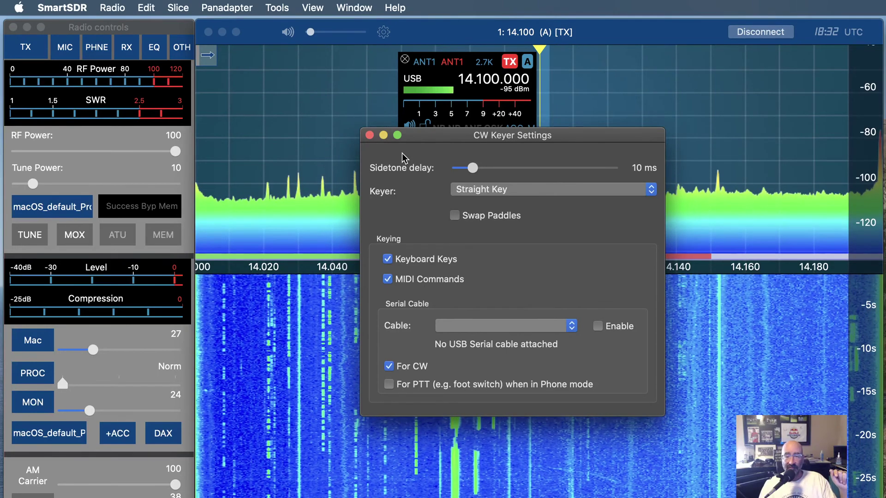
Step: Close the CW Keyer settings, and open the MIDI Controller settings to review the mapping choices before closing them
click(369, 135)
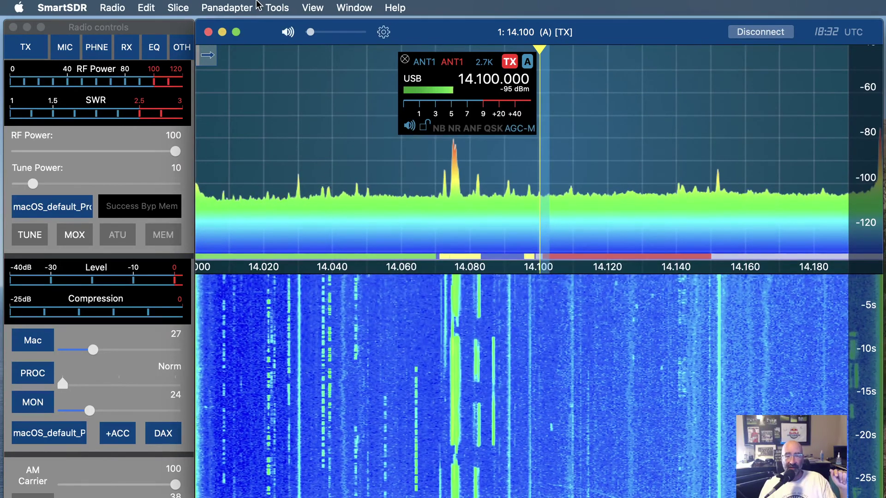
click(276, 8)
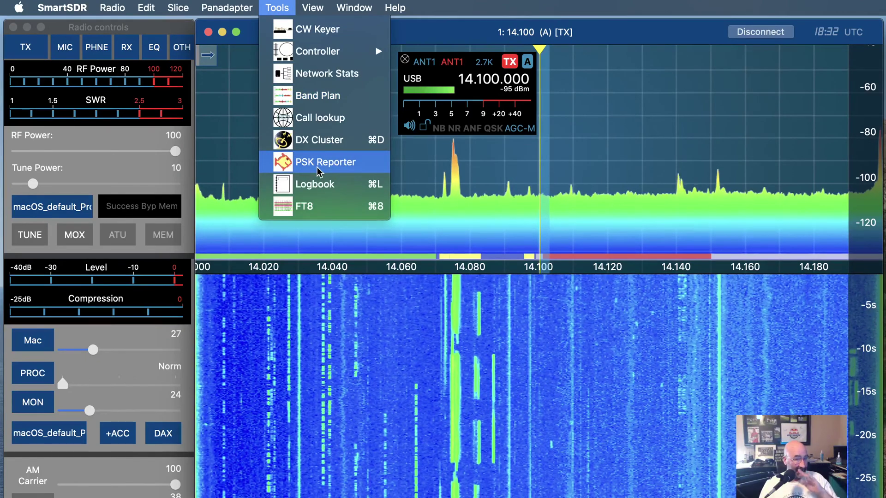
mouse_move(321, 56)
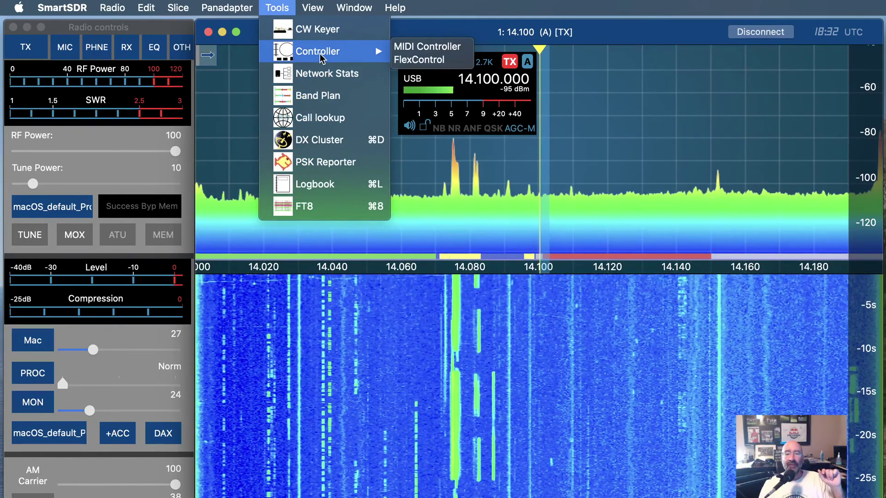
click(438, 48)
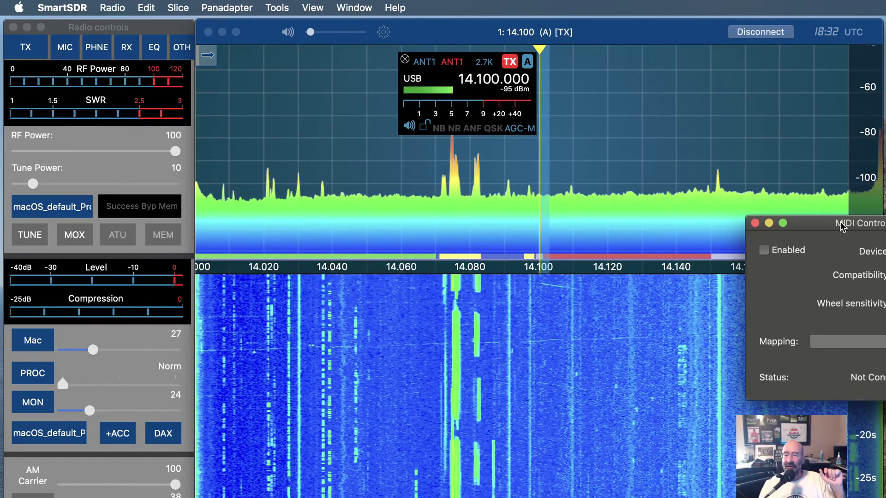
drag(842, 226, 472, 225)
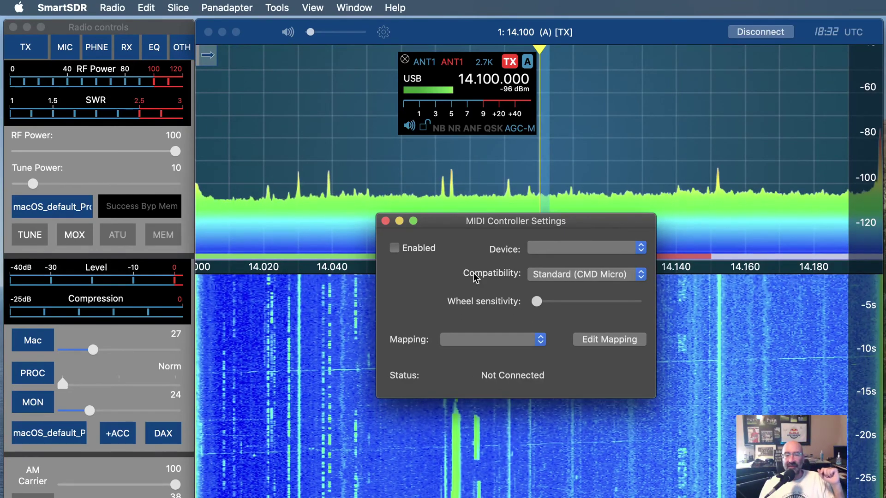
click(540, 340)
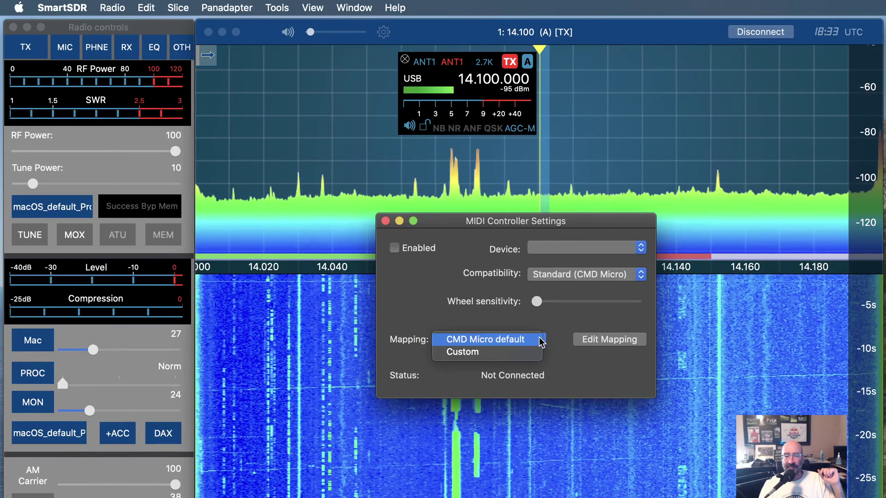
click(469, 317)
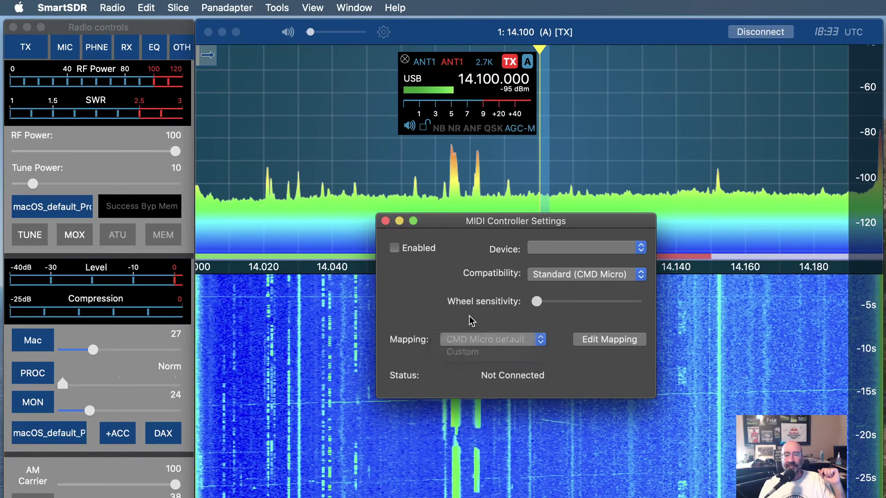
click(386, 221)
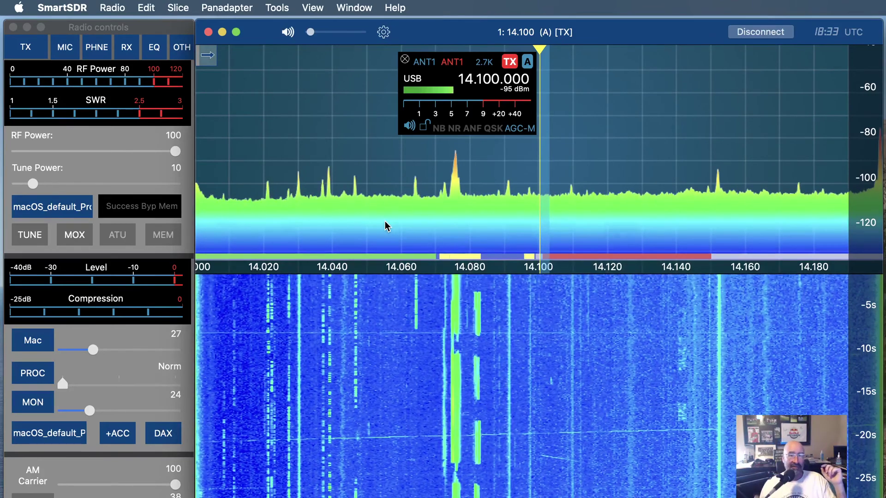
Step: Open the FlexControl settings, bring them into view, and check the available devices without choosing one
click(276, 8)
mouse_move(323, 51)
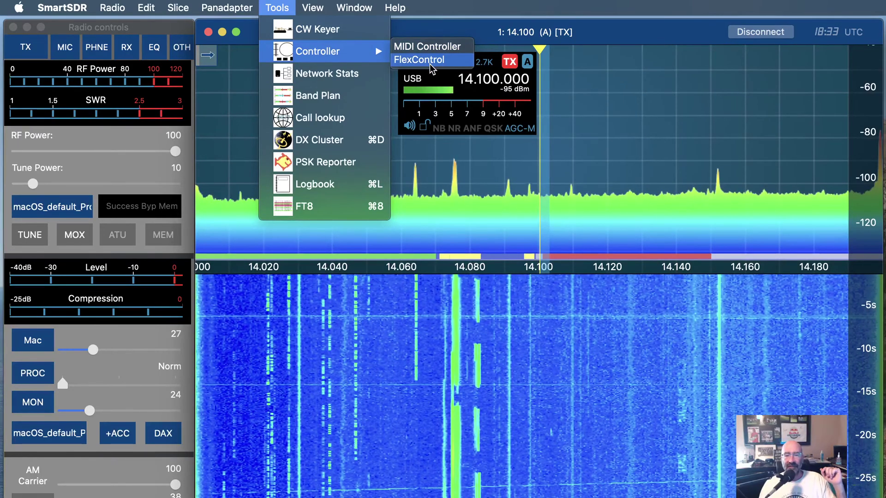
click(429, 65)
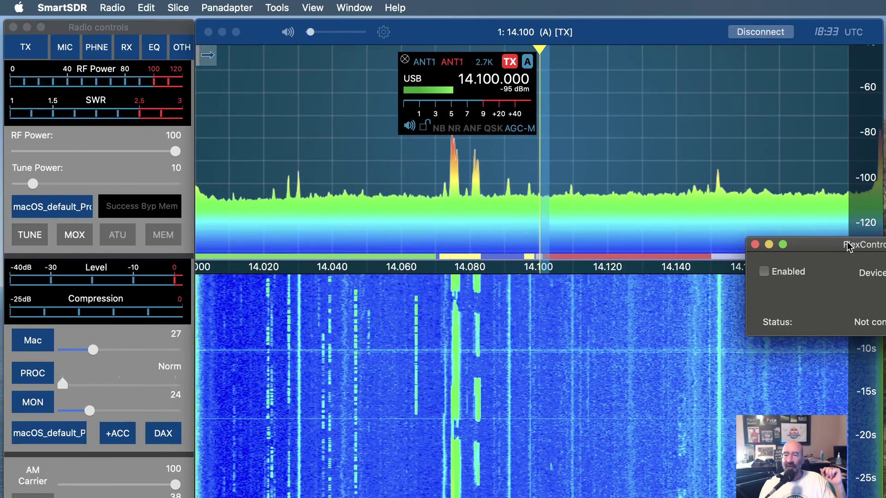
drag(848, 246, 361, 221)
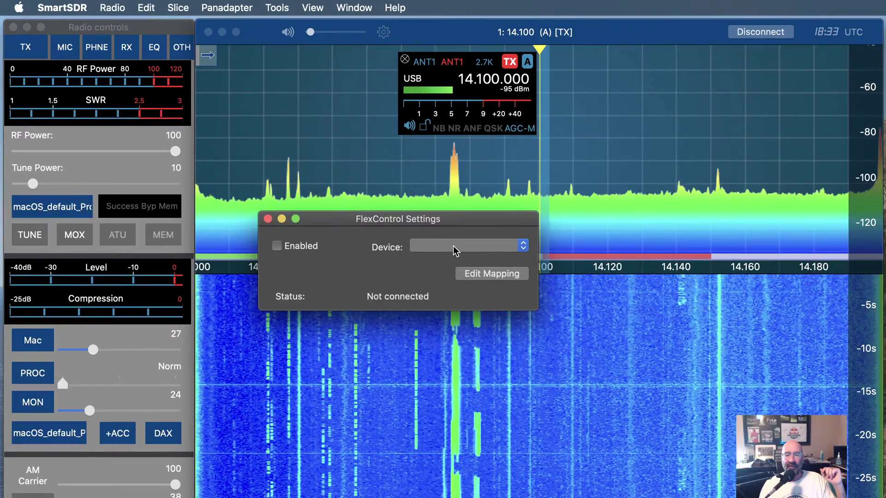
click(453, 245)
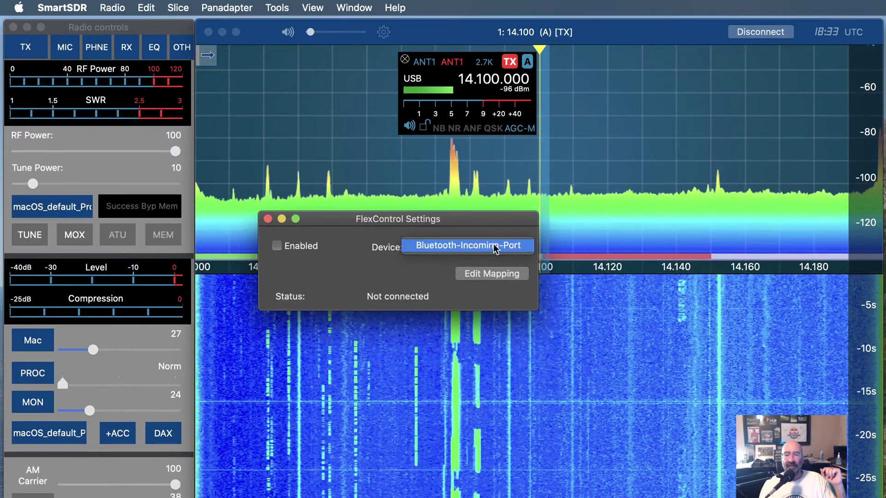
click(476, 250)
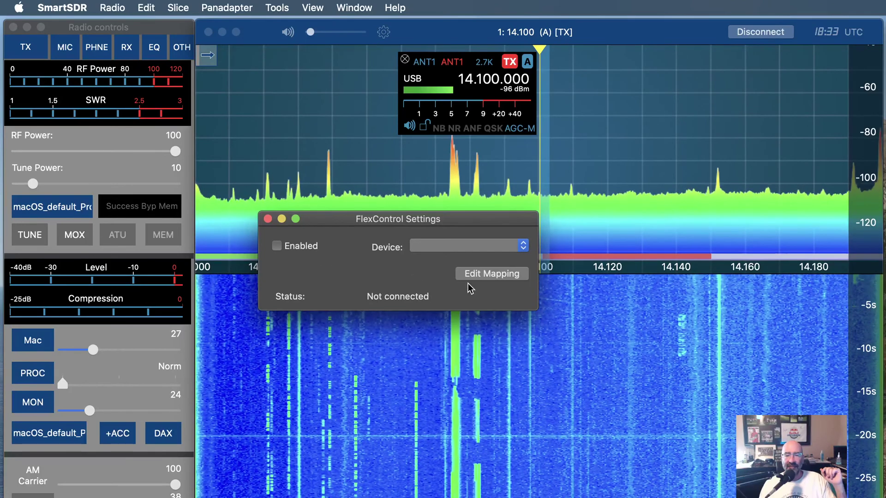
Step: Examine the FlexControl Mapping Editor and its Utilities options, and close both the editor and the FlexControl settings
click(488, 275)
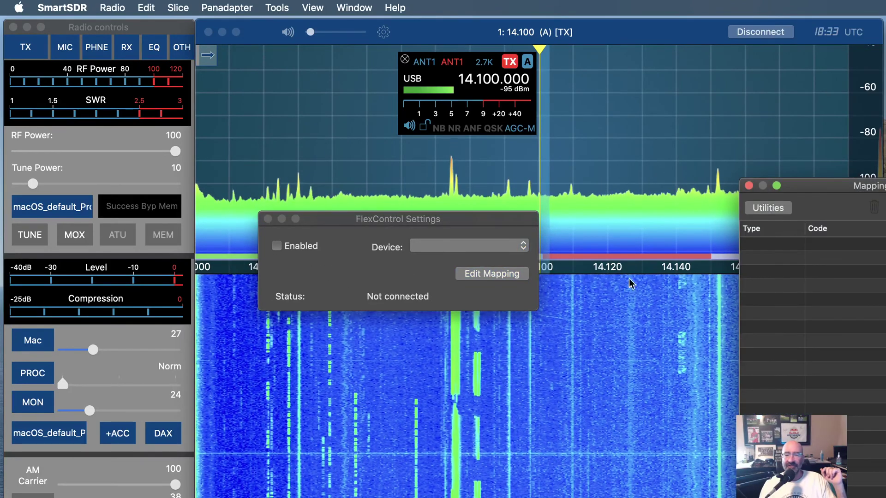
drag(842, 187, 665, 132)
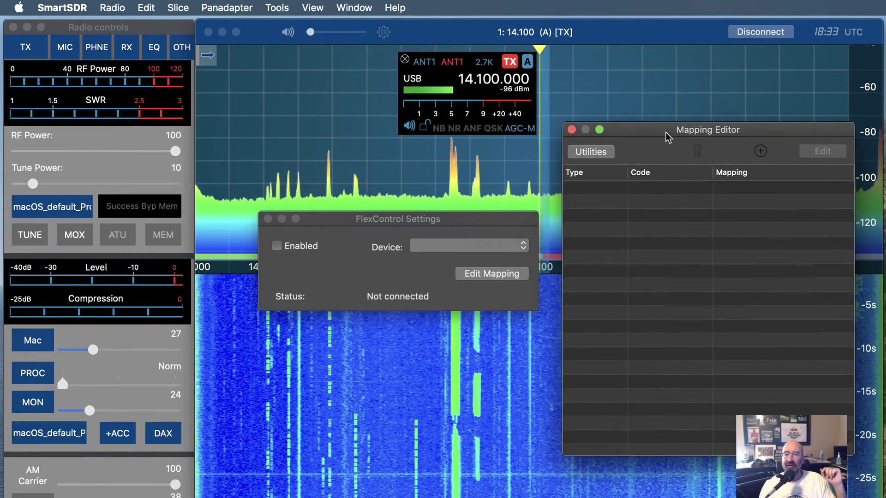
click(592, 154)
click(692, 200)
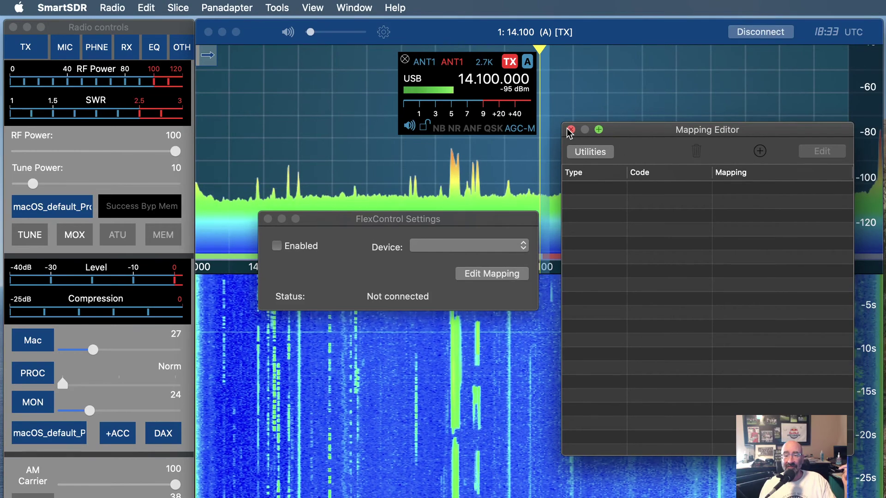
click(584, 131)
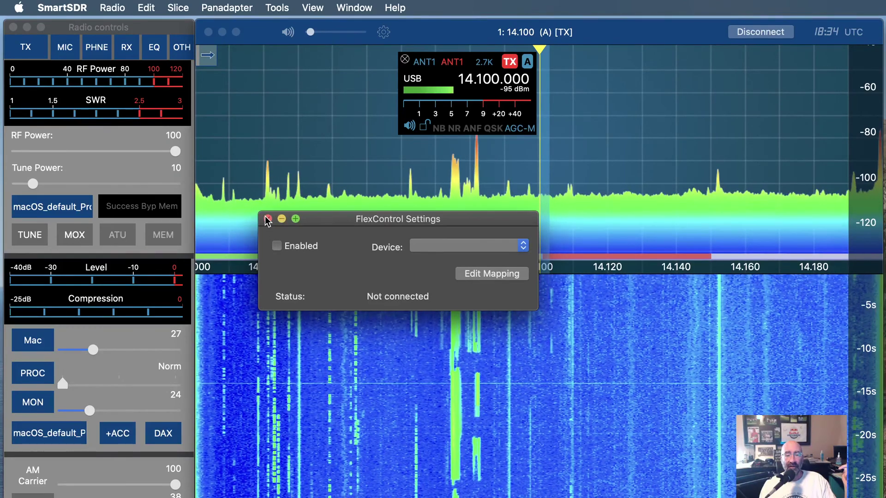
click(267, 219)
Step: Open Network Stats, examine the network, radio, packet and byte figures, and close them
click(291, 6)
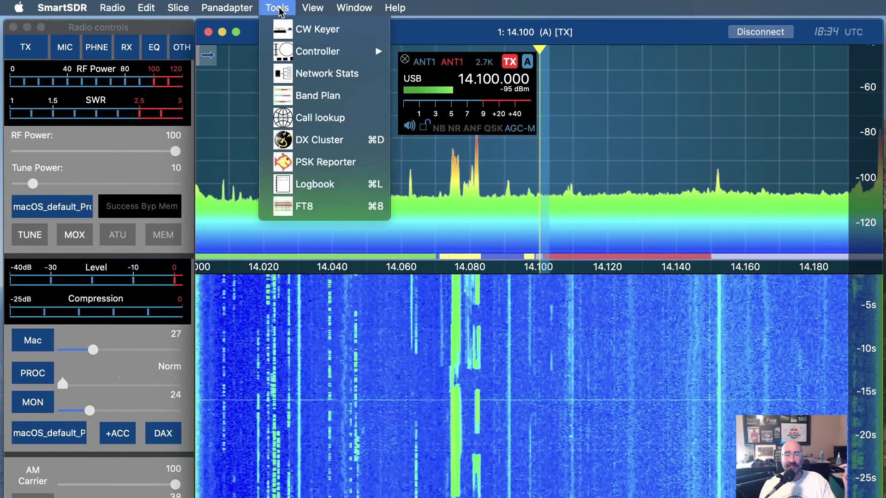
click(326, 79)
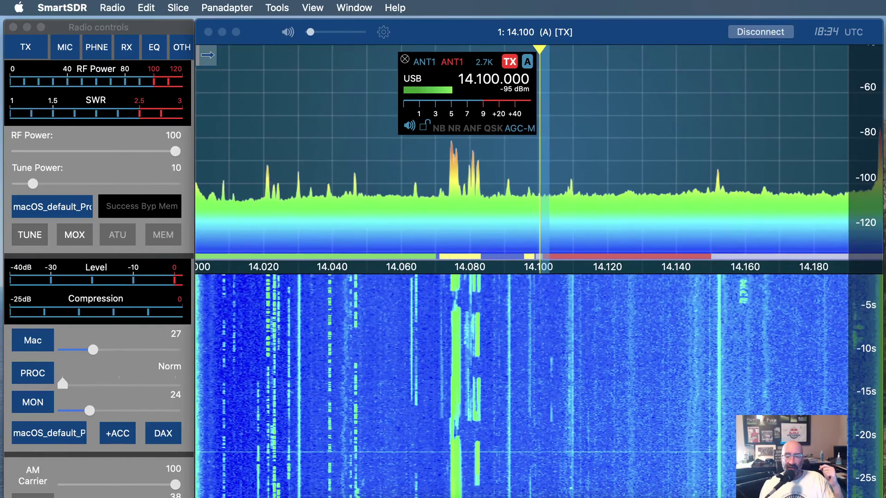
drag(465, 494, 447, 131)
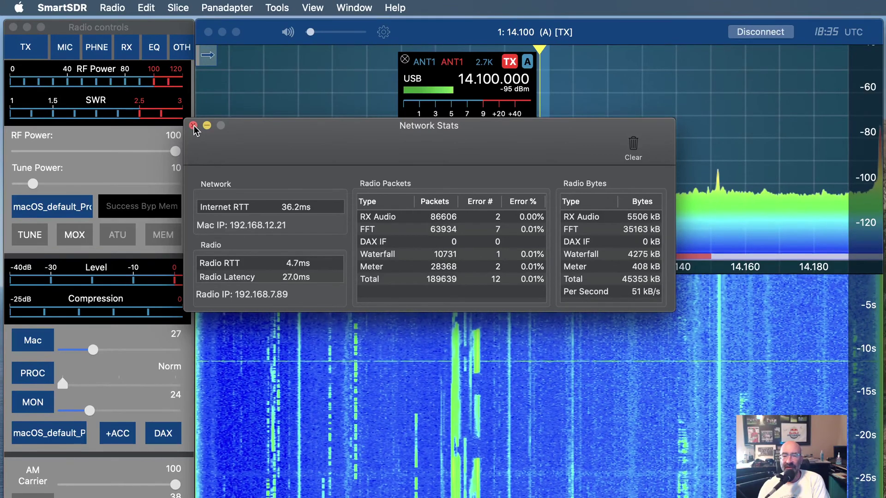
click(193, 126)
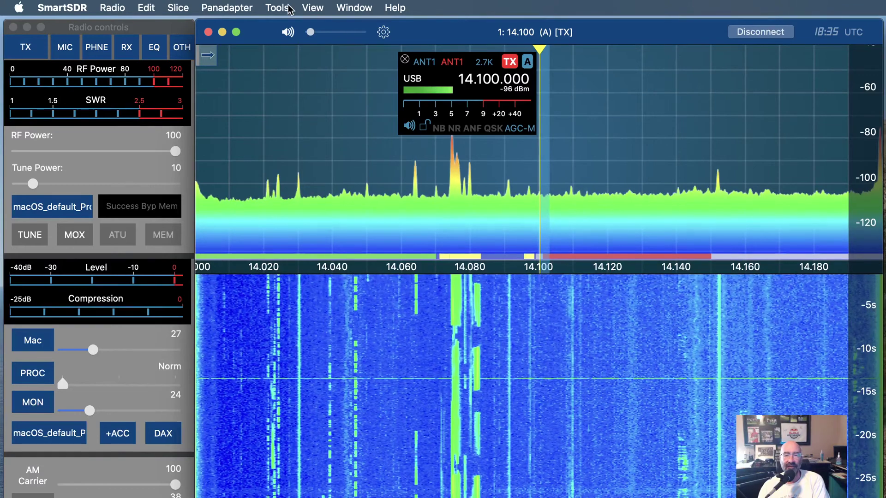
Step: Open the Band Plan and inspect the details of the 2200 Meter and 630 Meter mode segments
click(278, 8)
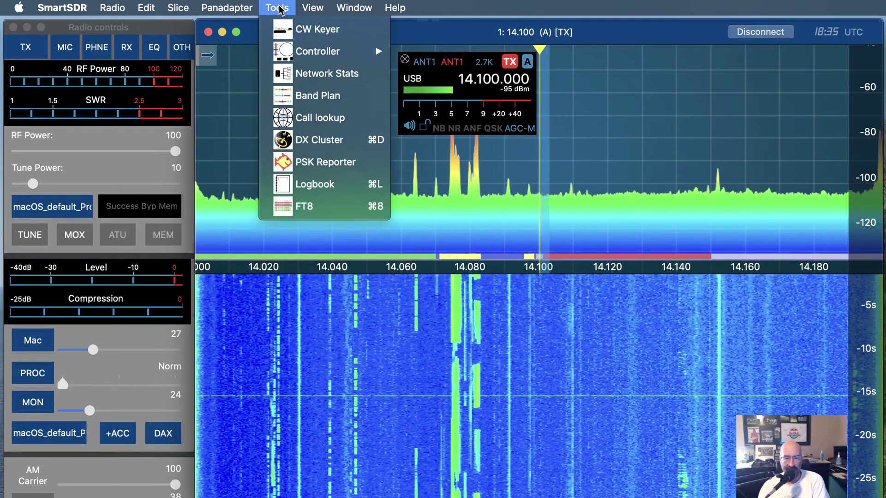
click(320, 97)
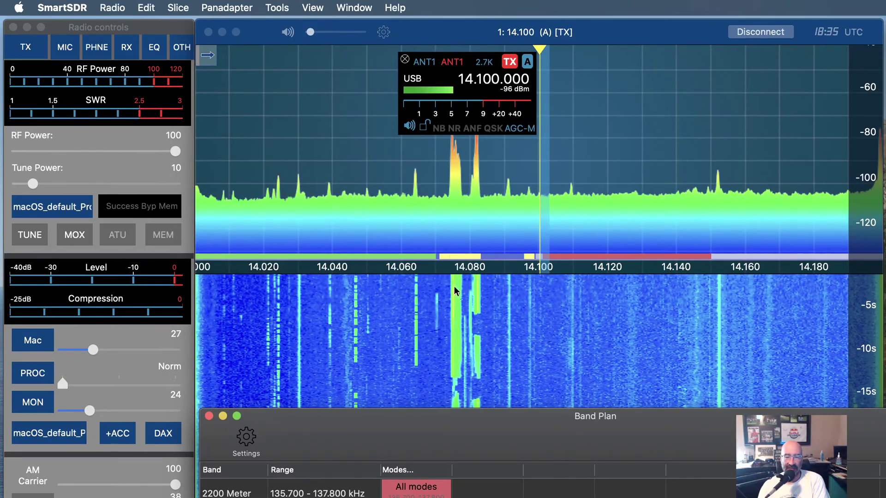
drag(533, 434, 342, 97)
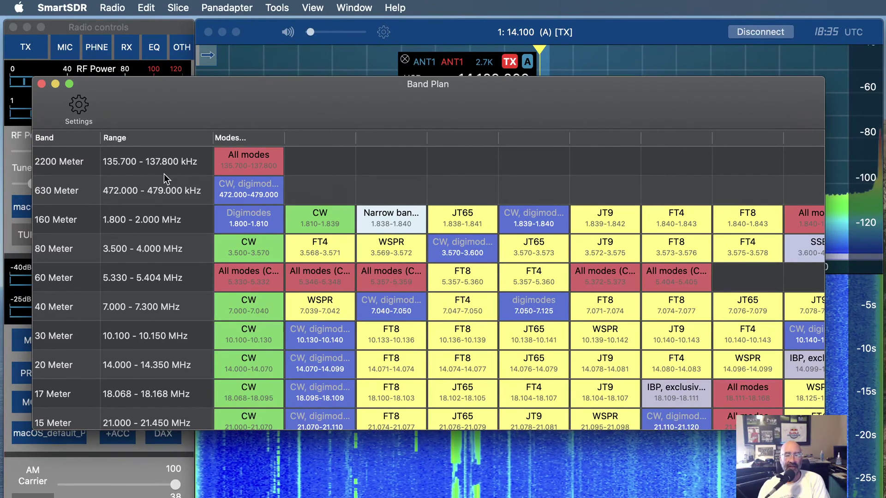
click(250, 157)
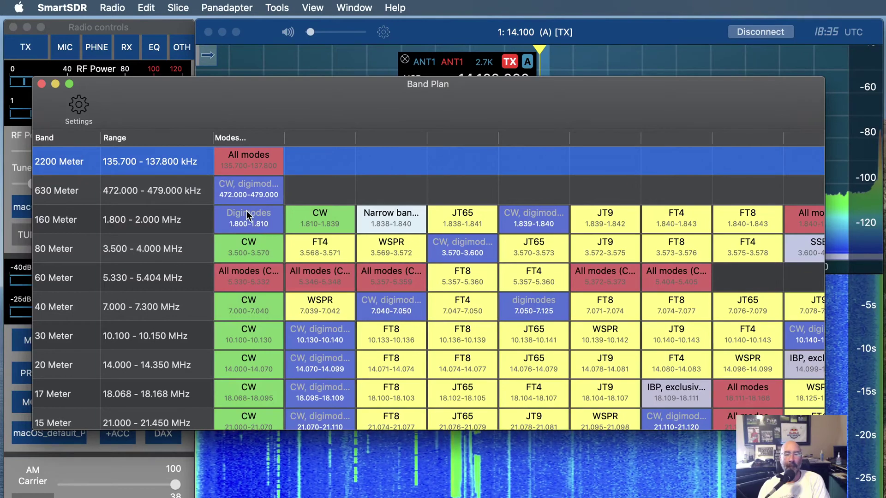
click(248, 187)
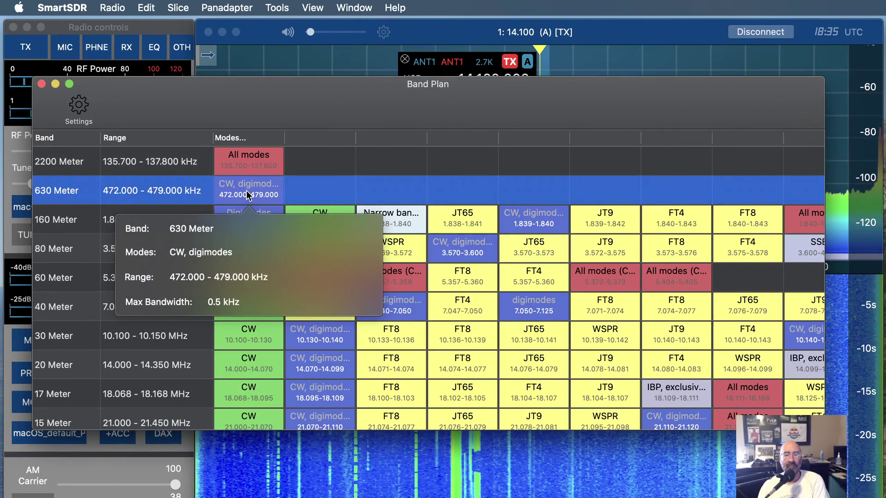
click(248, 194)
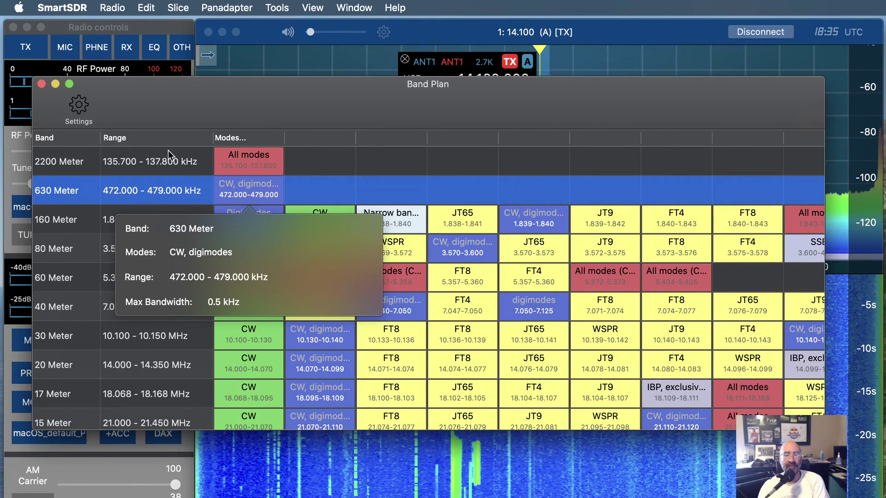
Step: Inspect the details of the 40 Meter mode segments in the Band Plan, including All modes at 7.125-7.300 MHz
click(533, 312)
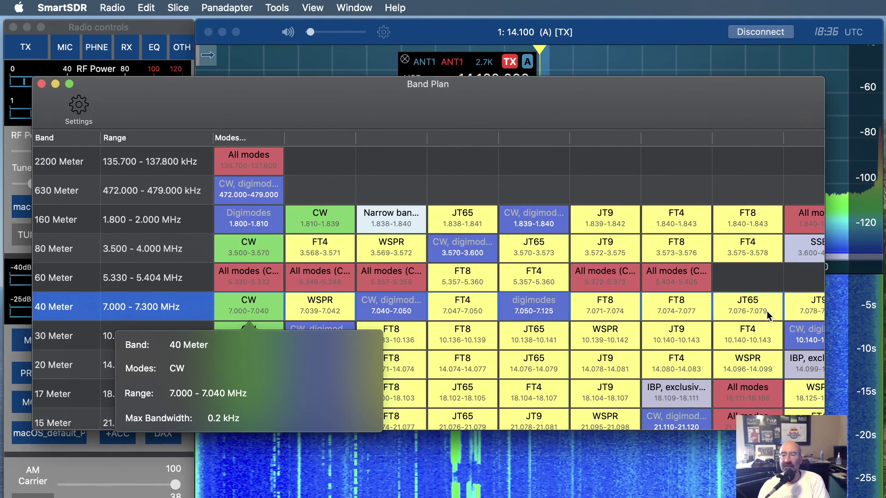
scroll(767, 307, right, 5)
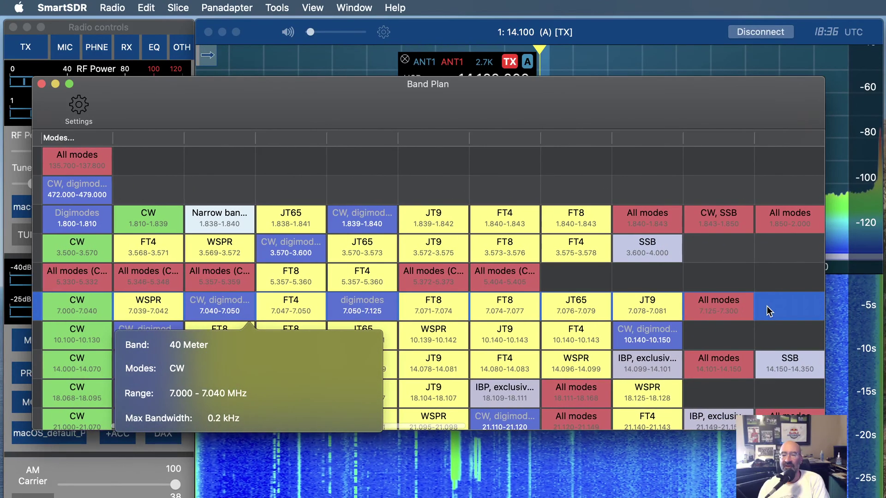
click(716, 306)
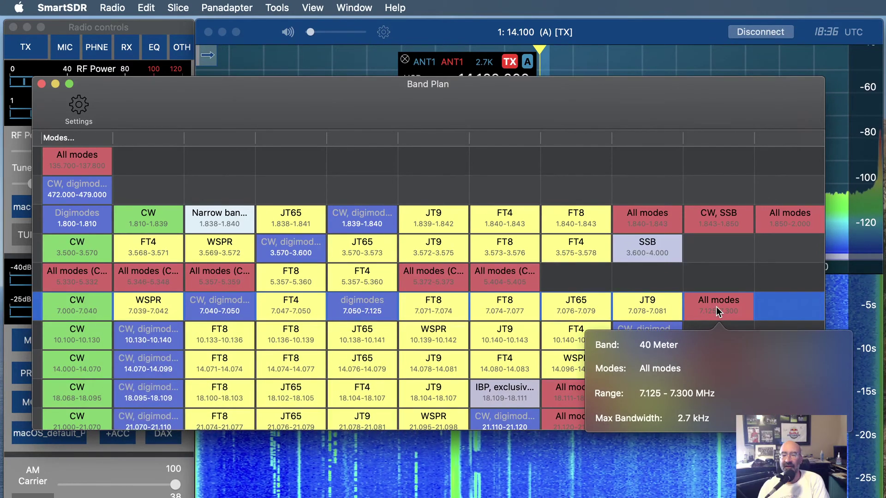
click(747, 307)
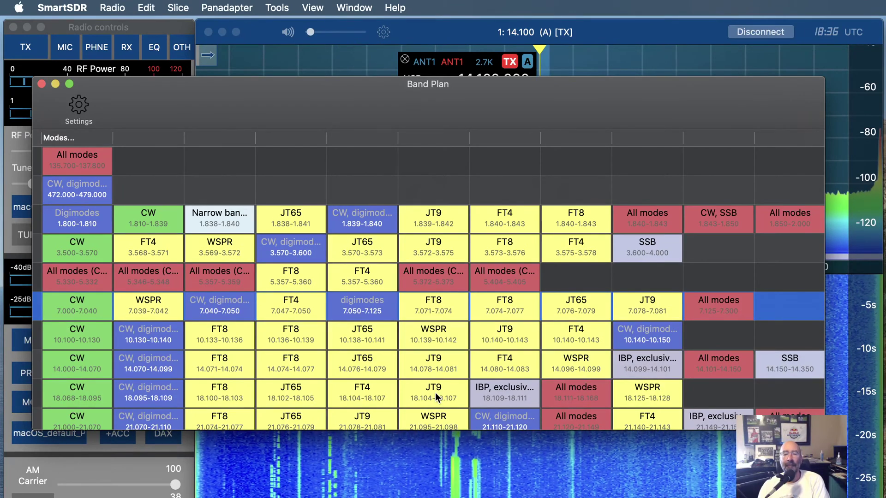
Step: Compare the Band Plan with the panadapter's colored mode strip and review the options for showing band limits and modes there
drag(243, 86, 262, 317)
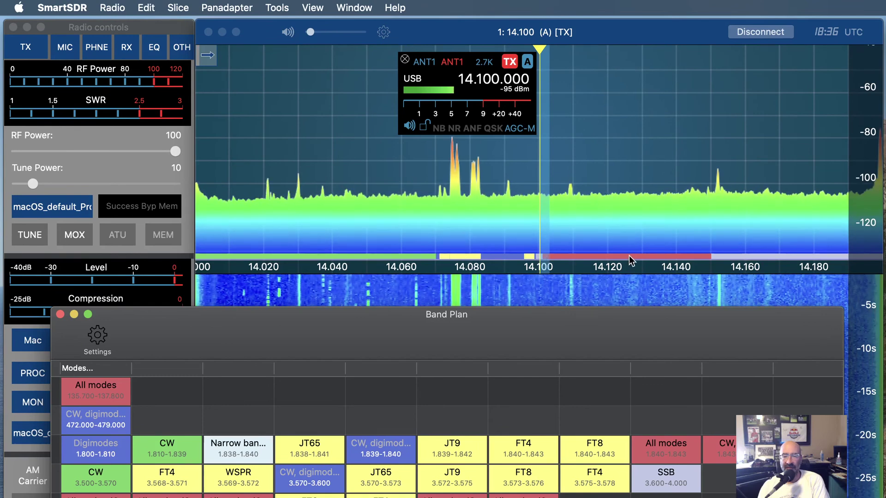
click(98, 337)
drag(251, 317, 223, 98)
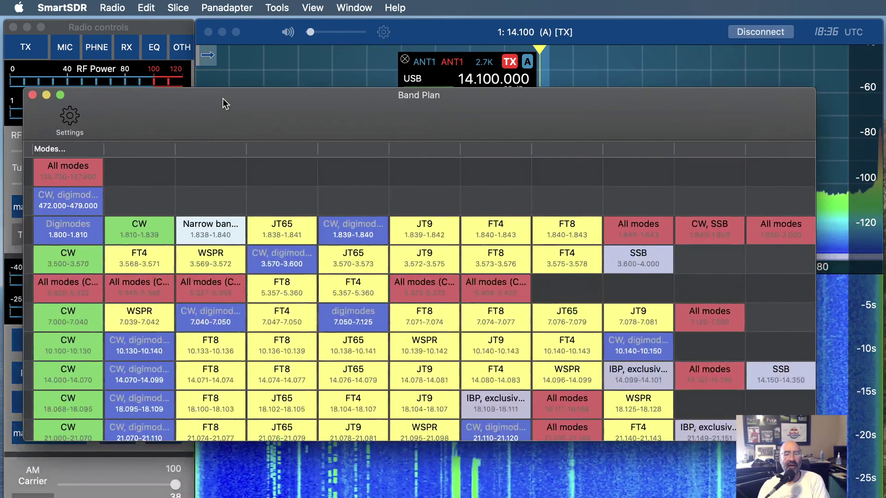
click(70, 121)
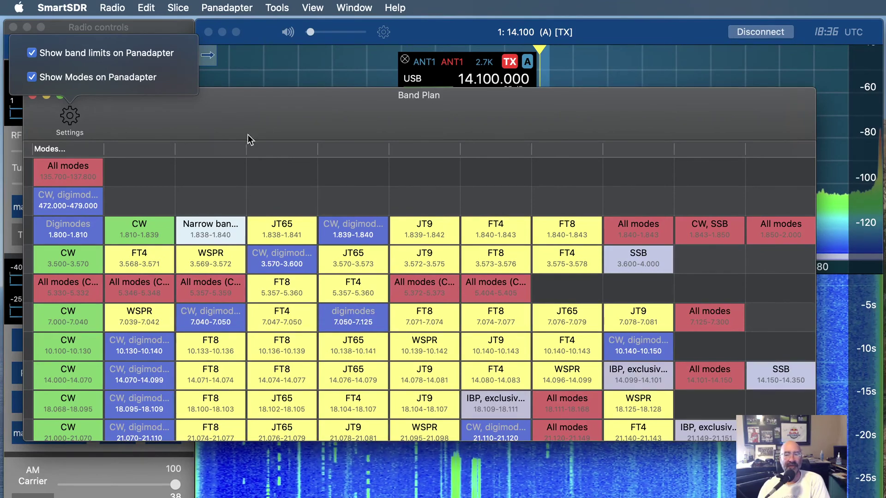
click(267, 97)
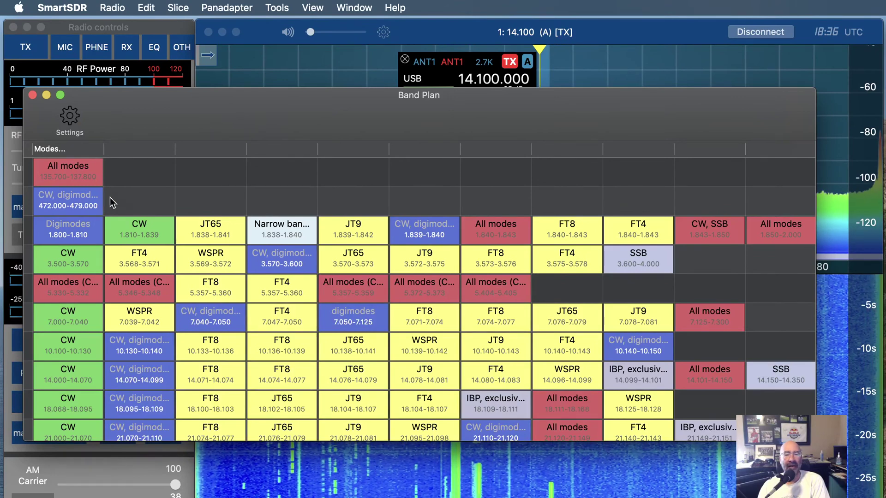
Step: Close the Band Plan, open the FLEX-6400 settings and review the Information, General, Transmit, CW and Radio options
click(32, 95)
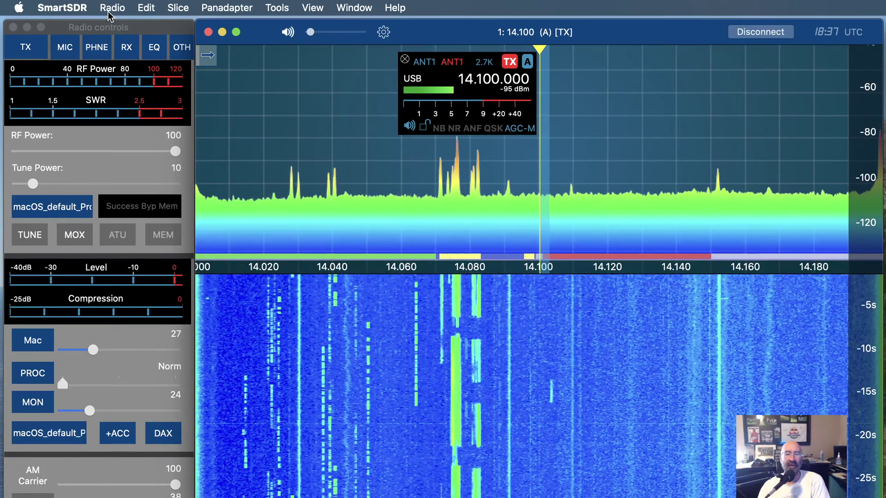
click(109, 11)
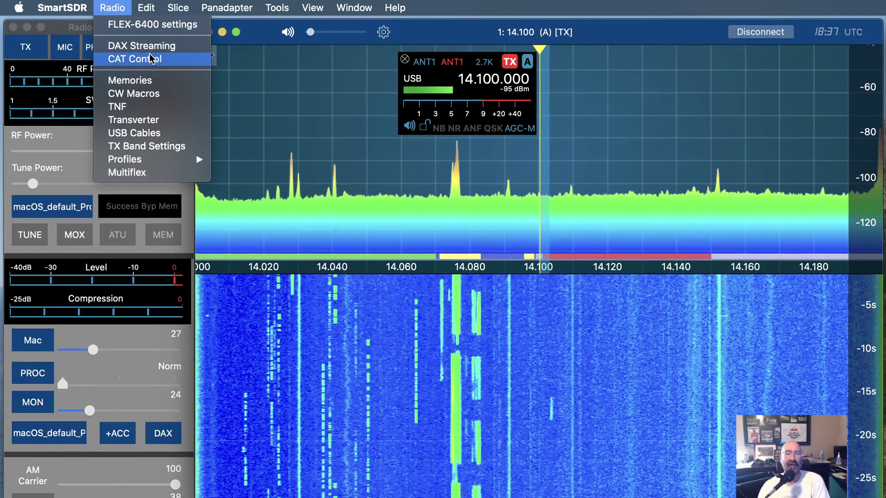
click(153, 25)
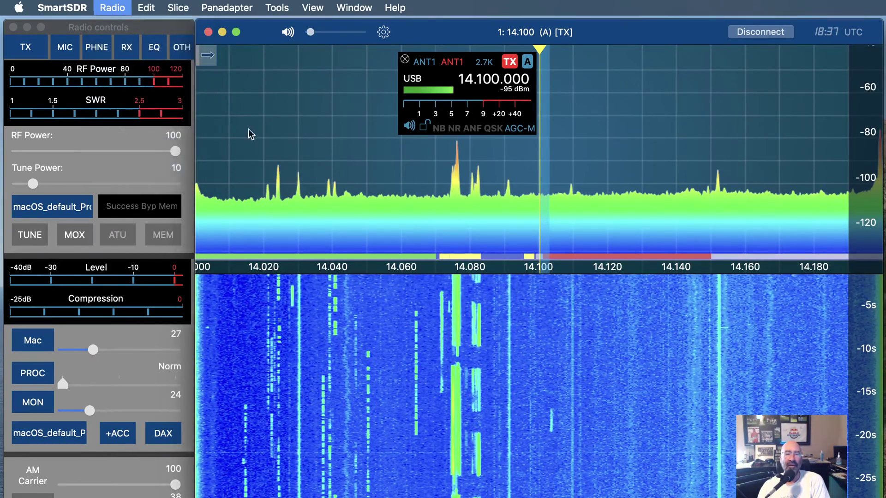
drag(879, 179, 597, 180)
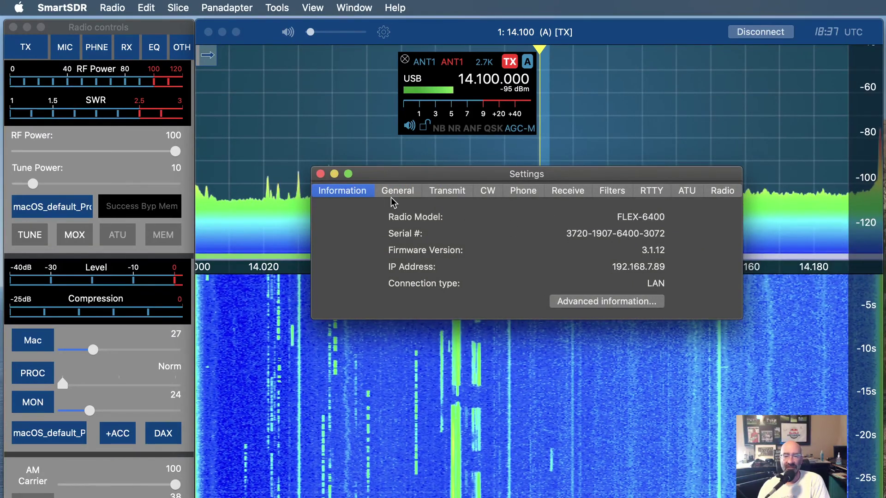
click(393, 191)
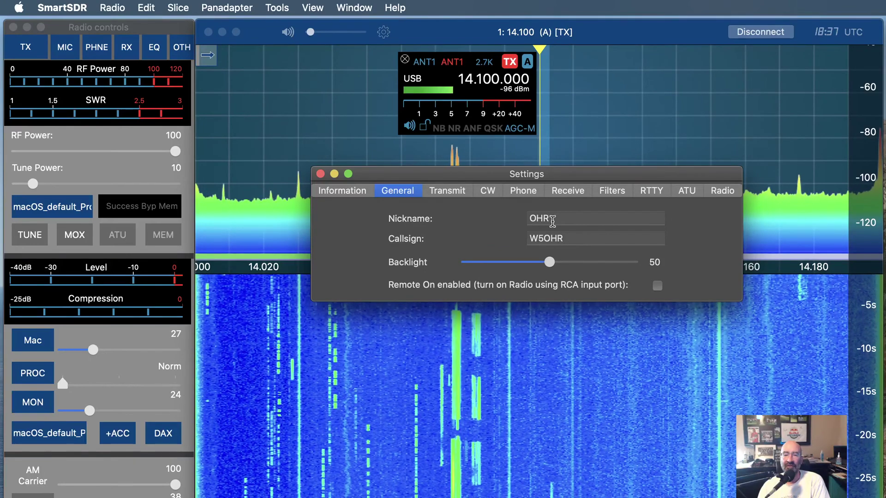
click(448, 191)
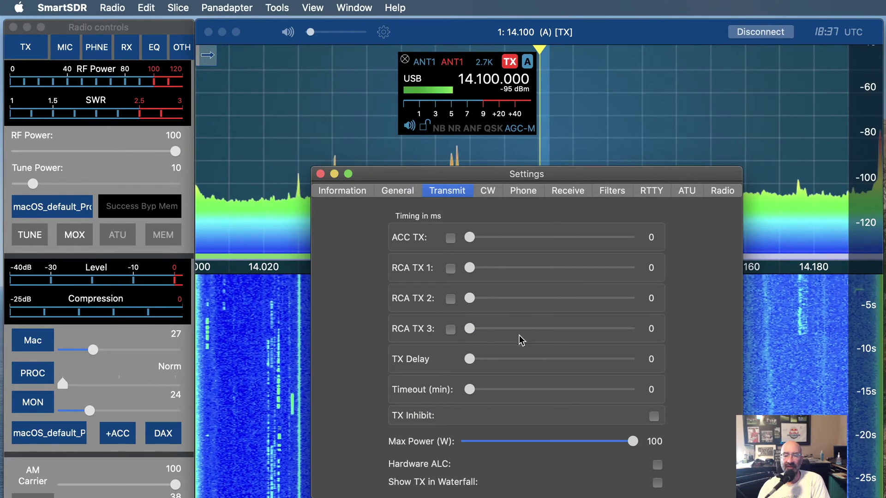
click(491, 191)
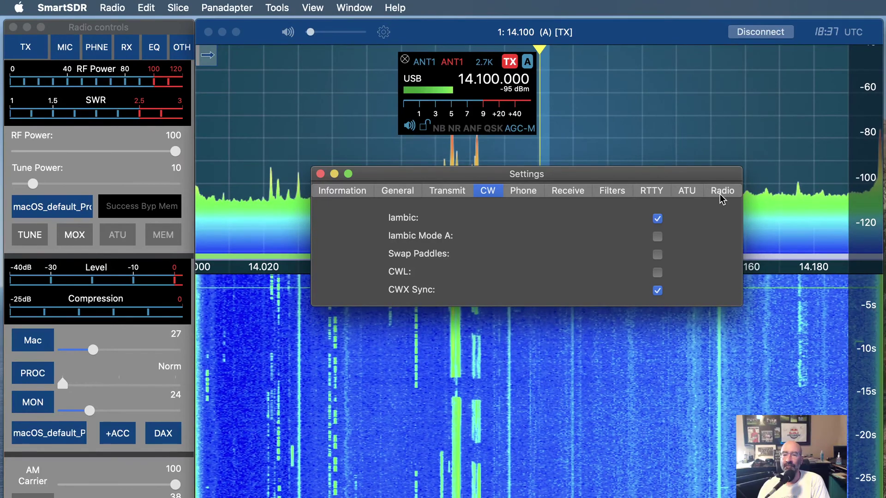
click(716, 190)
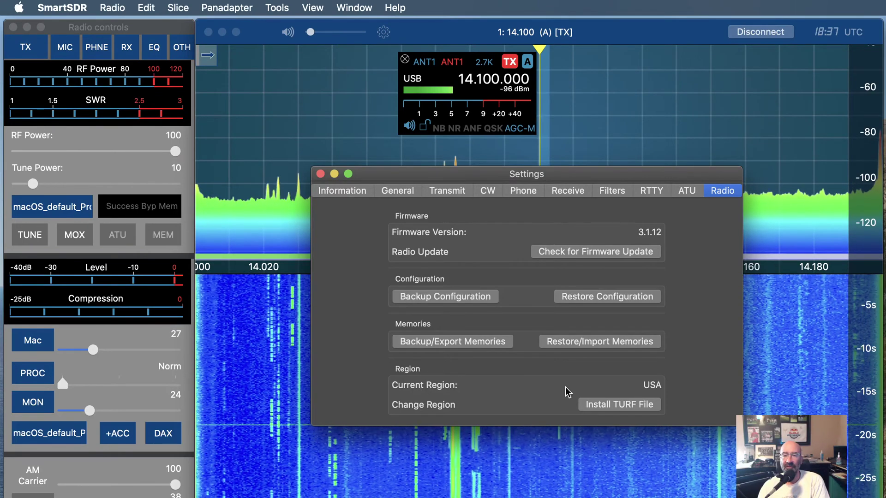
Step: Review the ATU, RTTY, Filters, Receive and Phone settings, revisit CW, Transmit, General and Information, and close the radio settings
click(687, 192)
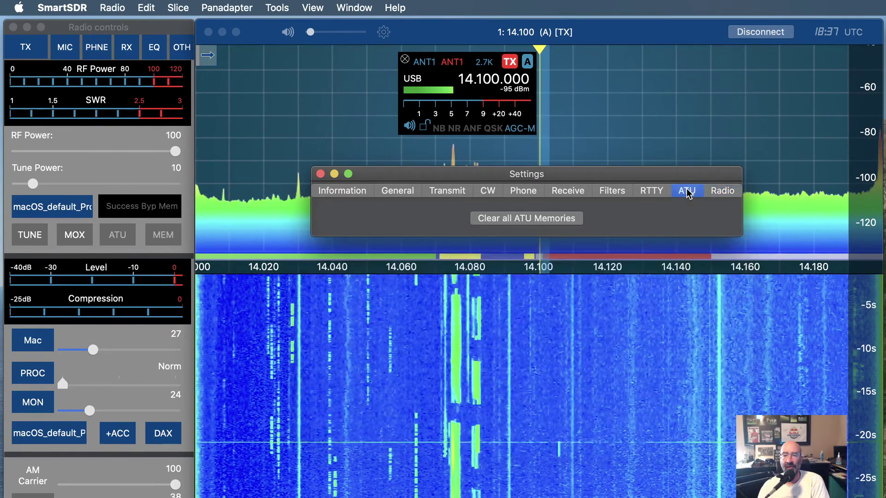
click(654, 193)
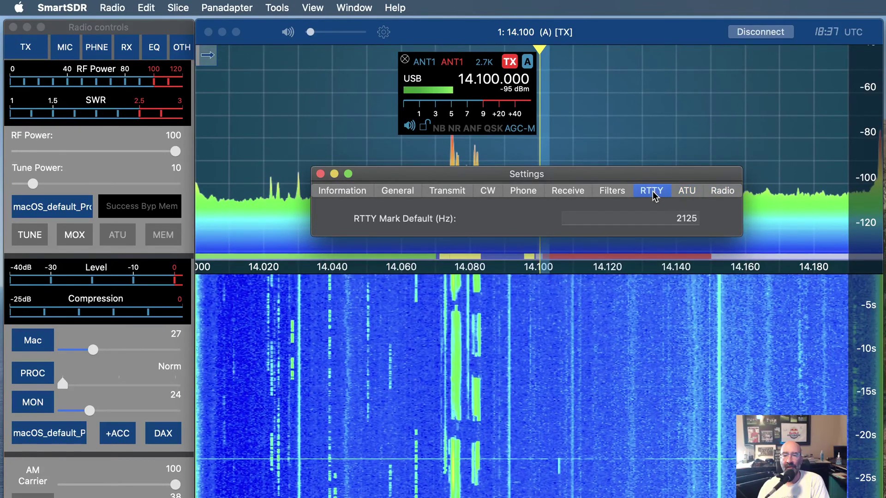
click(618, 193)
click(576, 193)
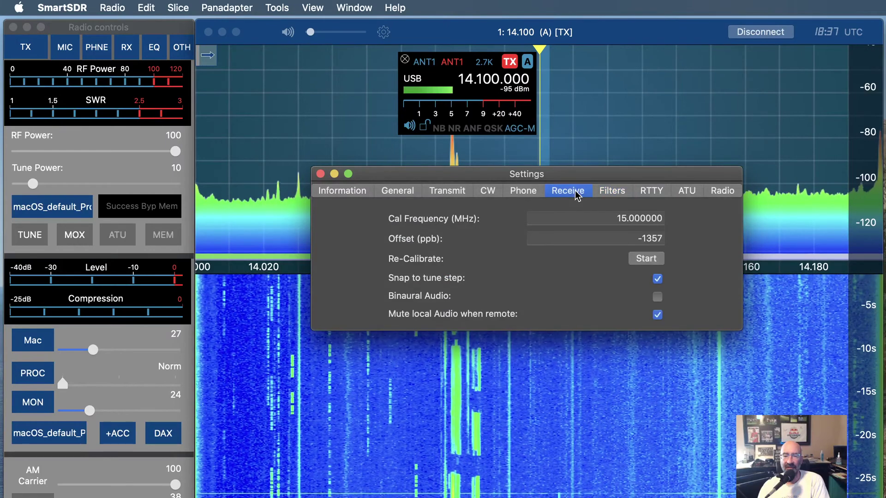
click(528, 192)
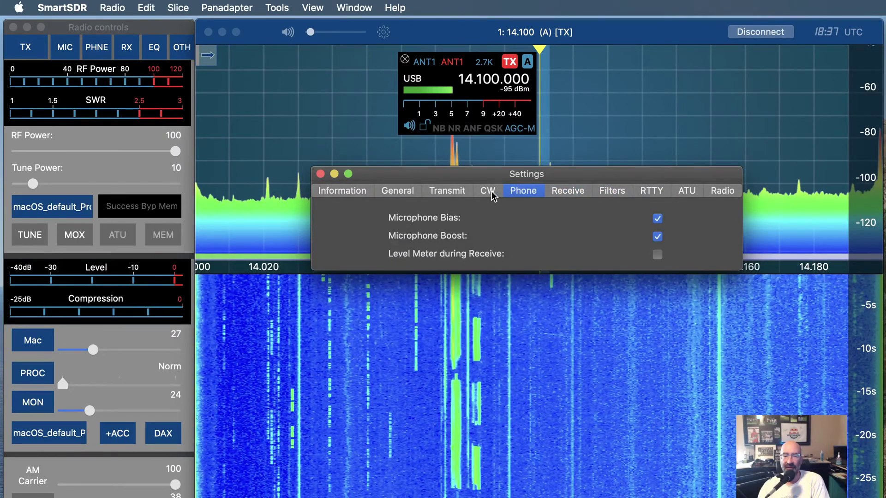
click(489, 193)
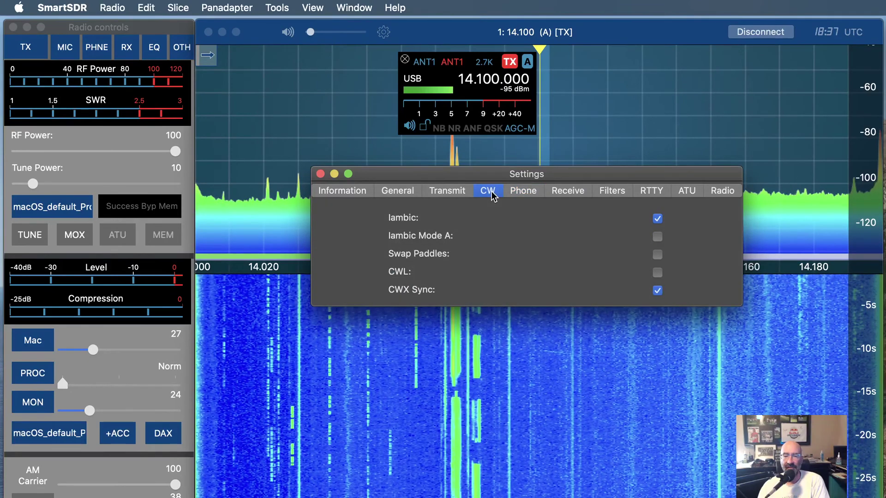
click(449, 190)
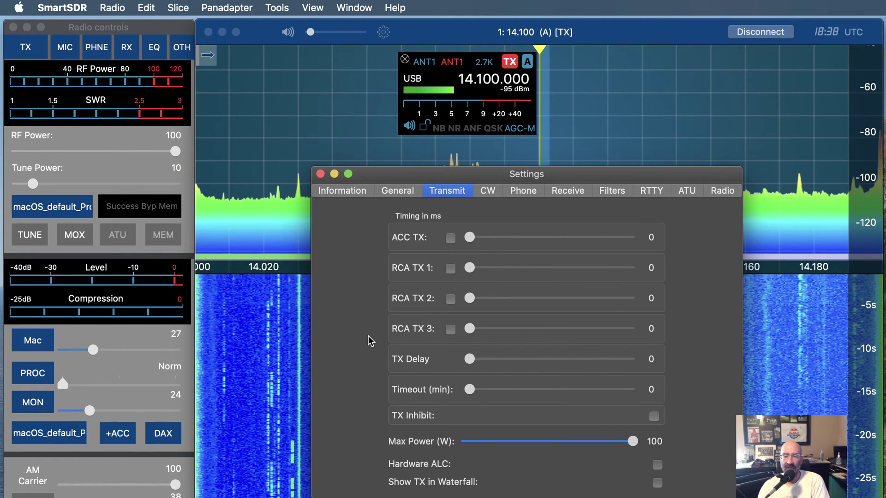
click(398, 192)
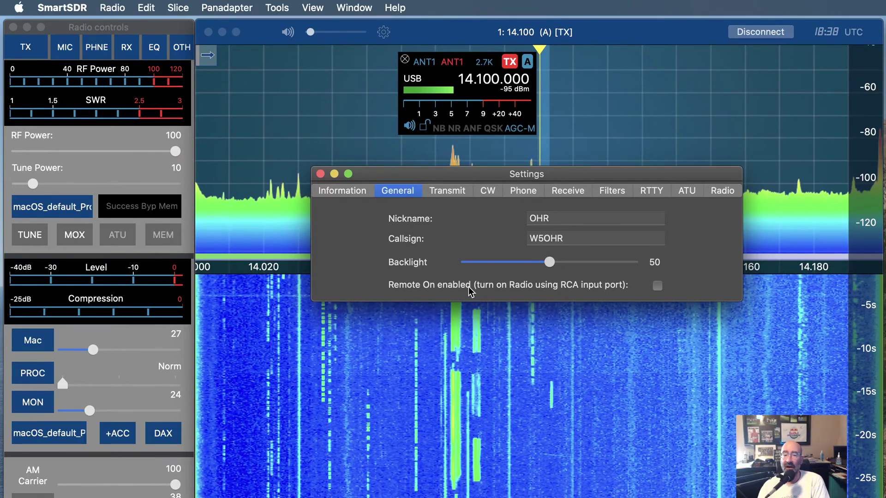
click(350, 193)
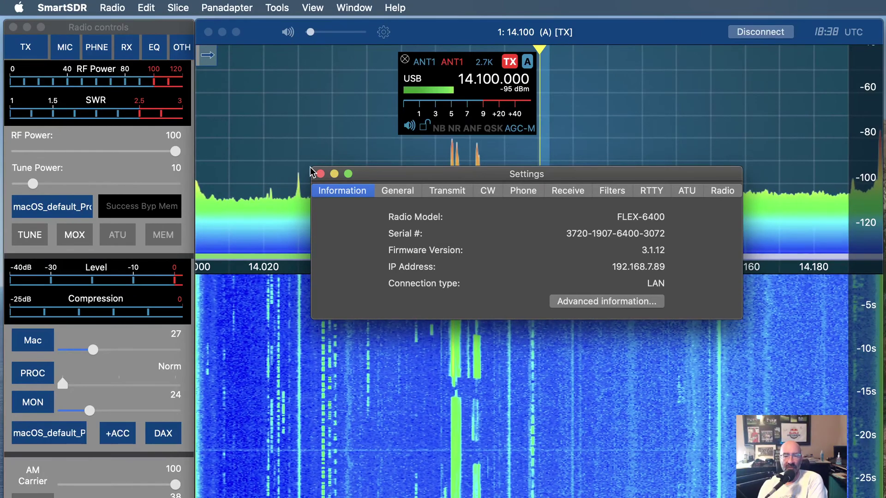
click(322, 174)
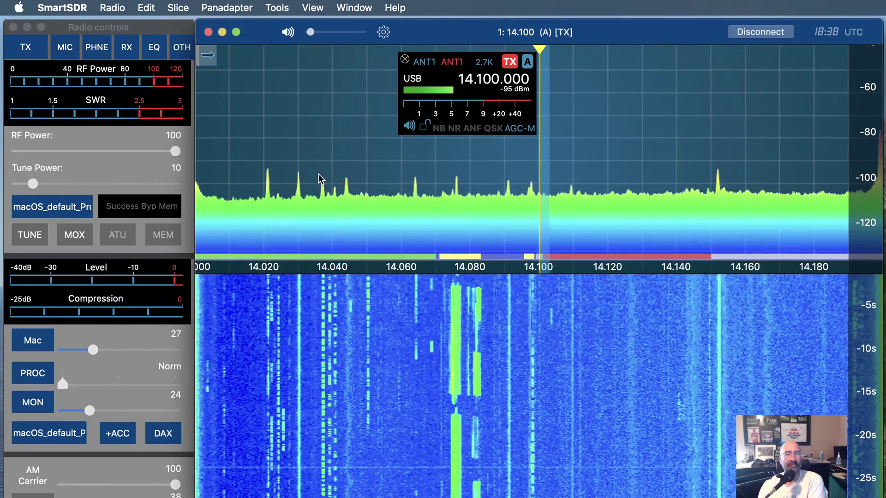
Step: Set the IARU region to Europe, Africa, Middle East, Northern Asia in the HAM-Radio preferences and close them
click(76, 8)
mouse_move(111, 9)
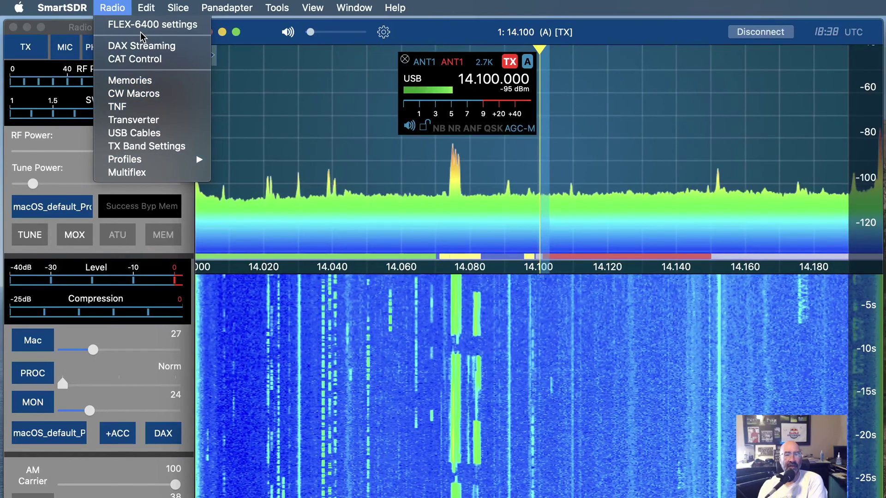
mouse_move(62, 8)
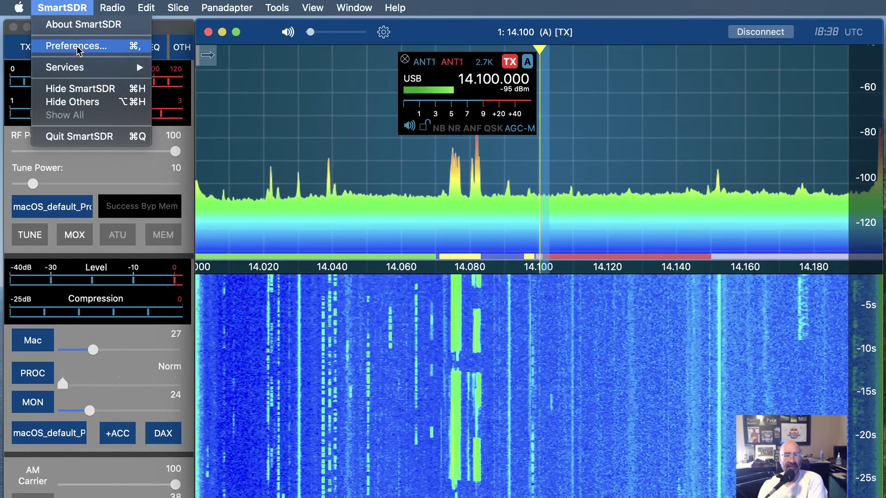
click(76, 46)
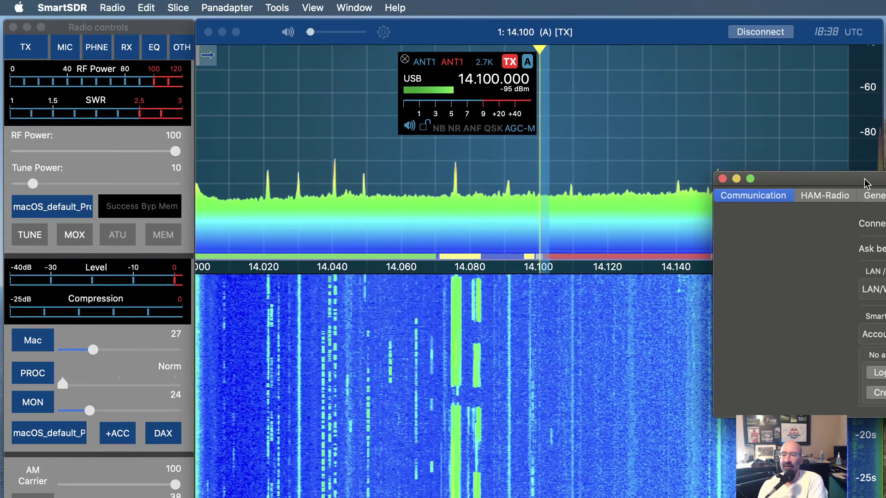
drag(841, 180, 356, 185)
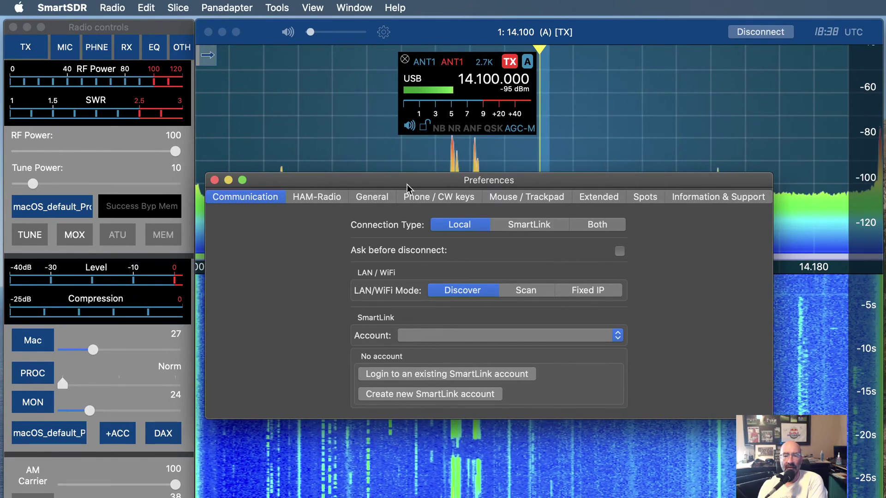
click(325, 197)
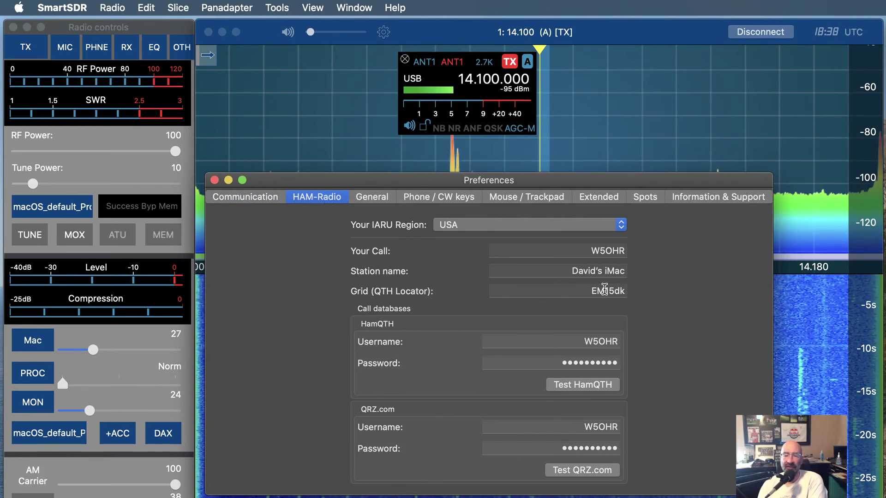
click(564, 224)
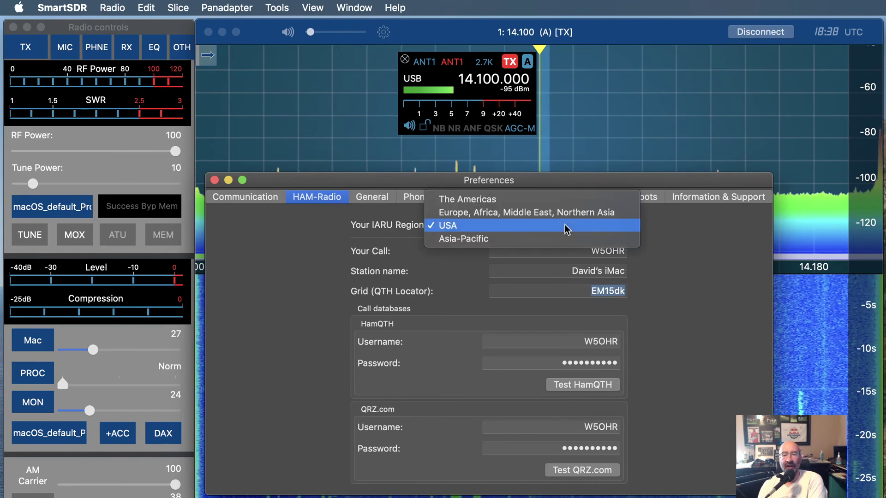
click(503, 214)
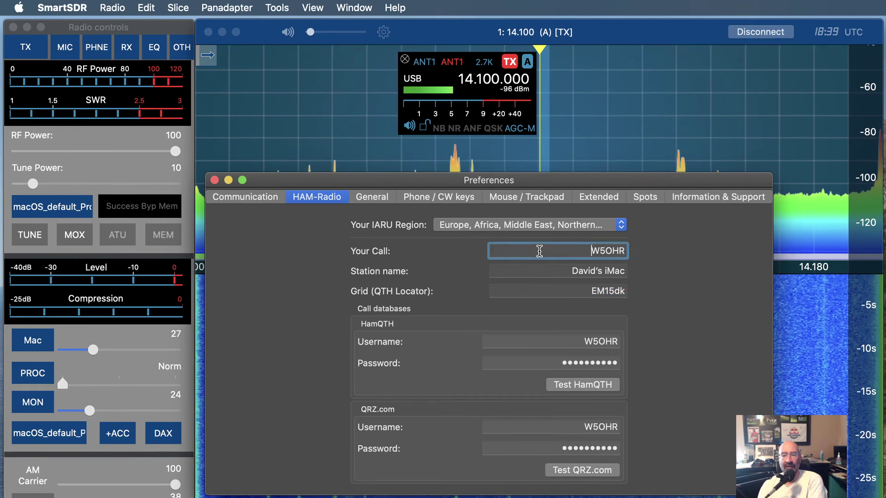
click(214, 180)
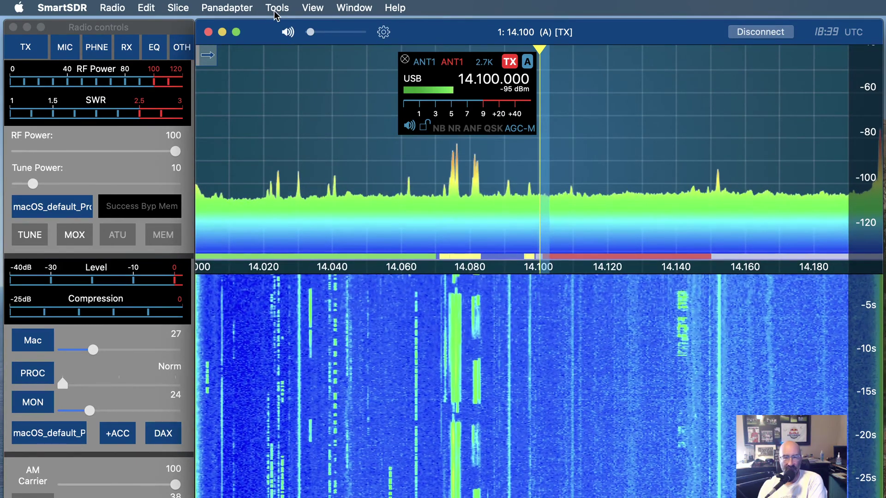
Step: Open the Band Plan, examine the band ranges and mode segments for the European region, and close it
click(274, 10)
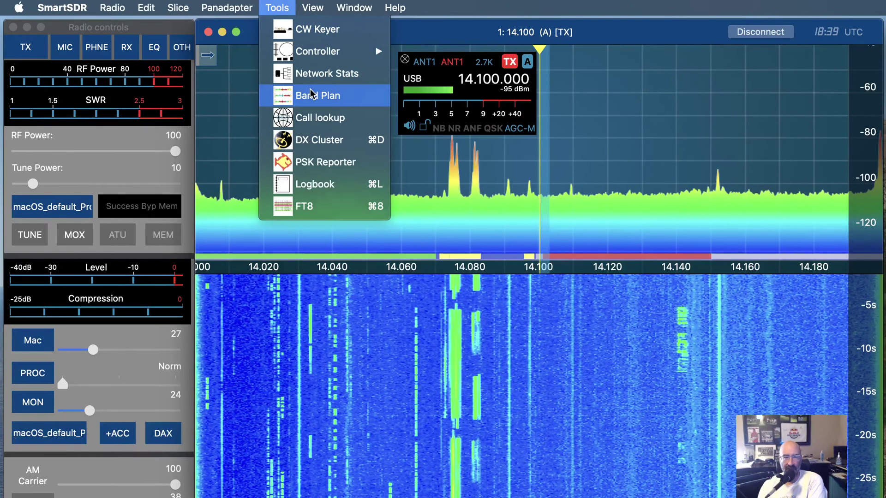
click(312, 94)
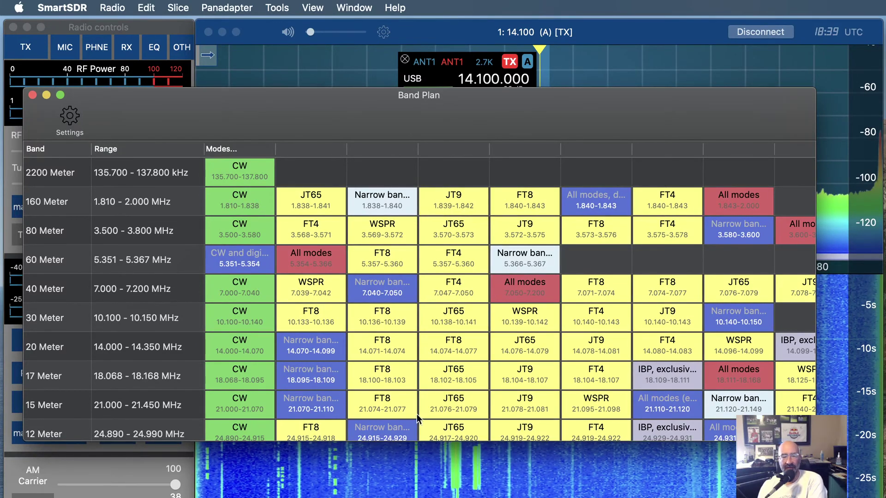
click(33, 95)
Step: Restore the IARU region to USA in the HAM-Radio preferences and close the window
click(77, 6)
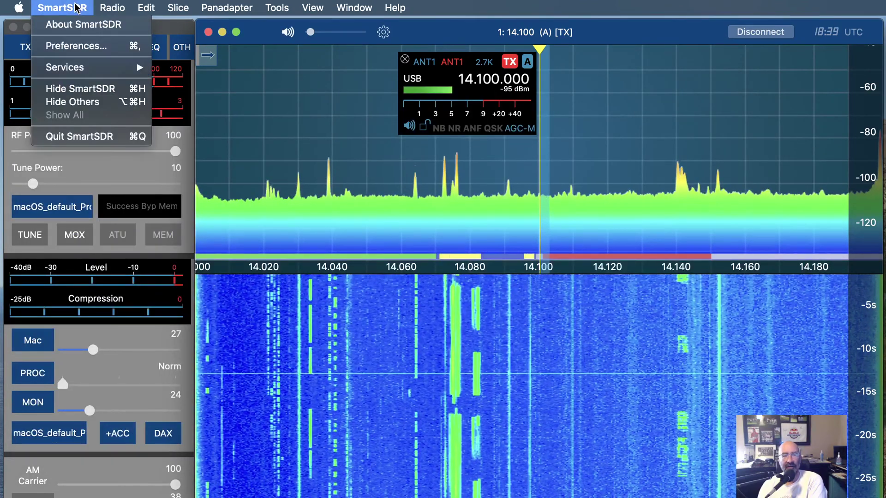
click(96, 48)
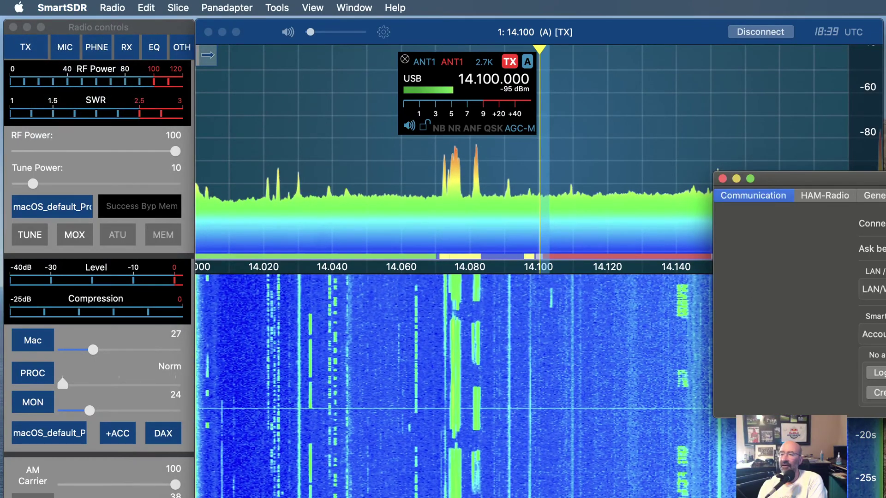
click(814, 197)
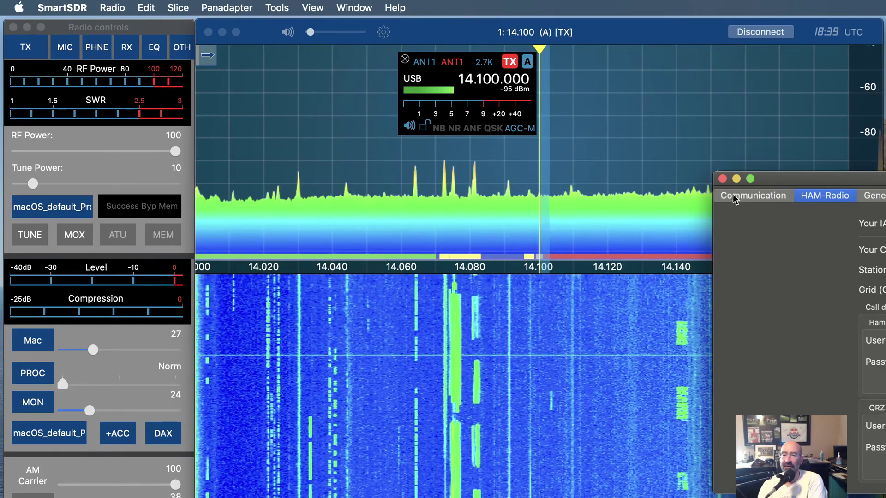
click(718, 180)
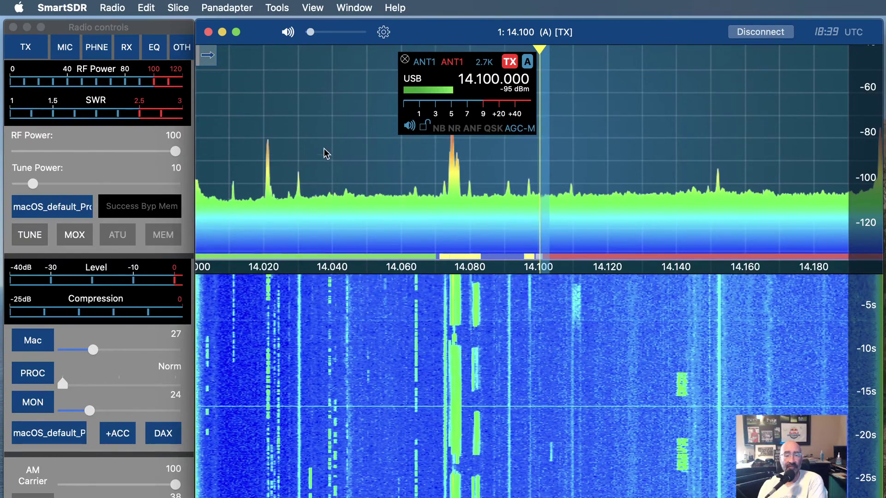
Step: Reopen the Band Plan to check the band ranges and mode segments for the USA region, and close it
click(278, 8)
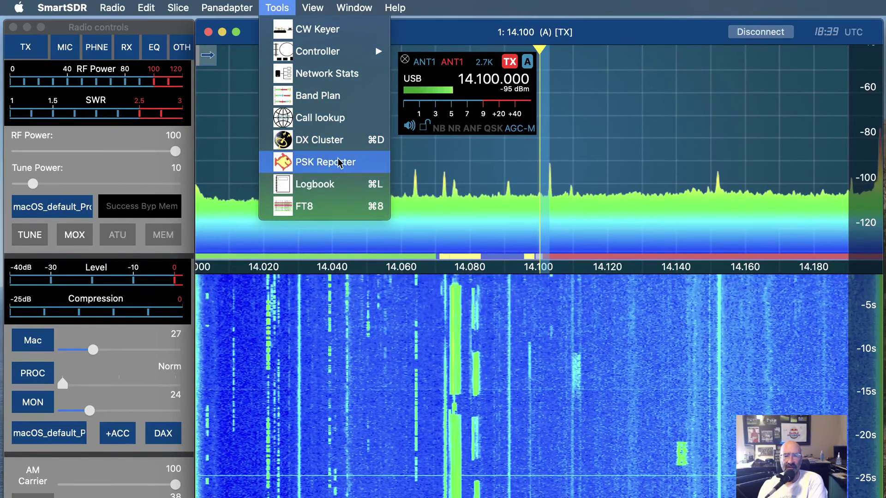
click(347, 99)
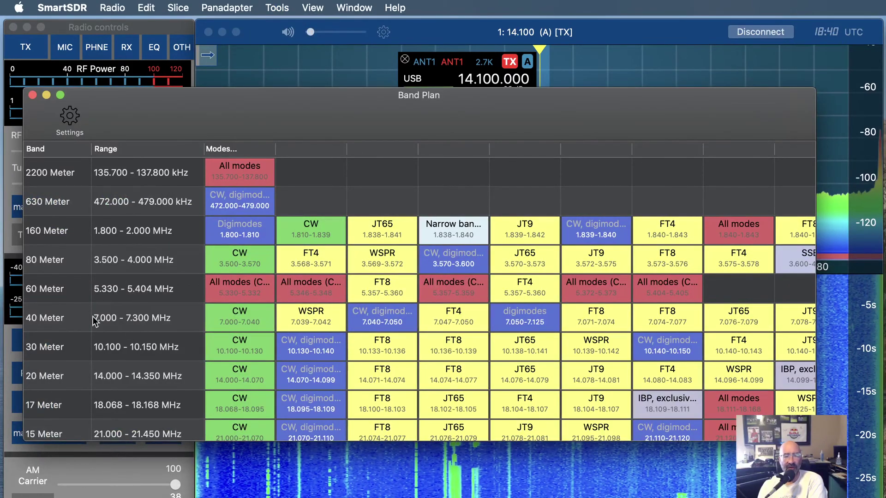
click(32, 95)
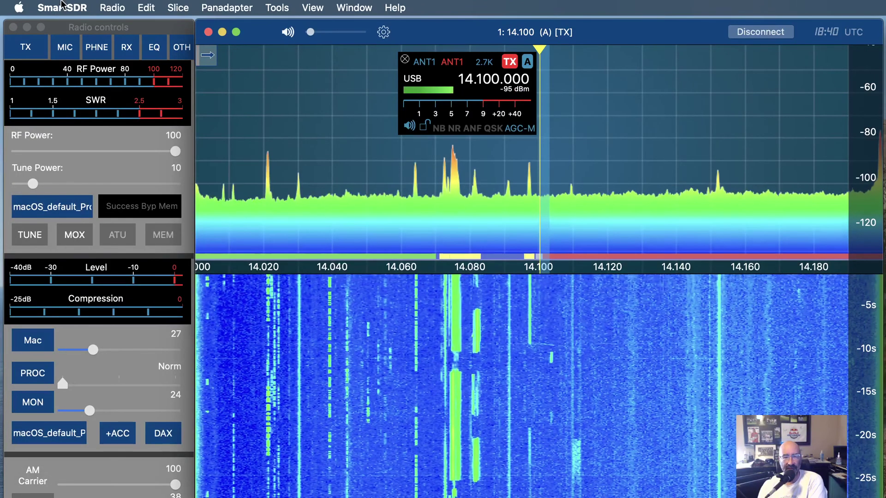
Step: Open the preferences, examine the HAM-Radio callsign, station and HamQTH and QRZ.com account settings, and close them
click(63, 8)
click(55, 45)
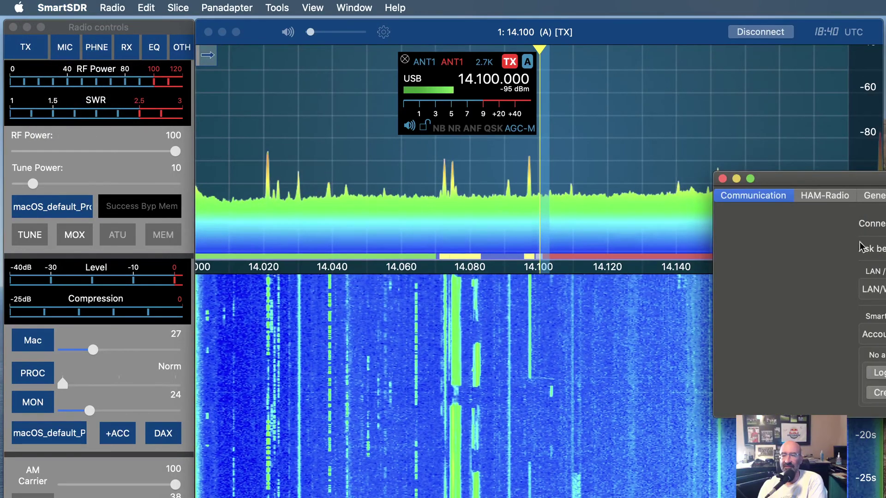
drag(879, 183, 437, 162)
click(372, 181)
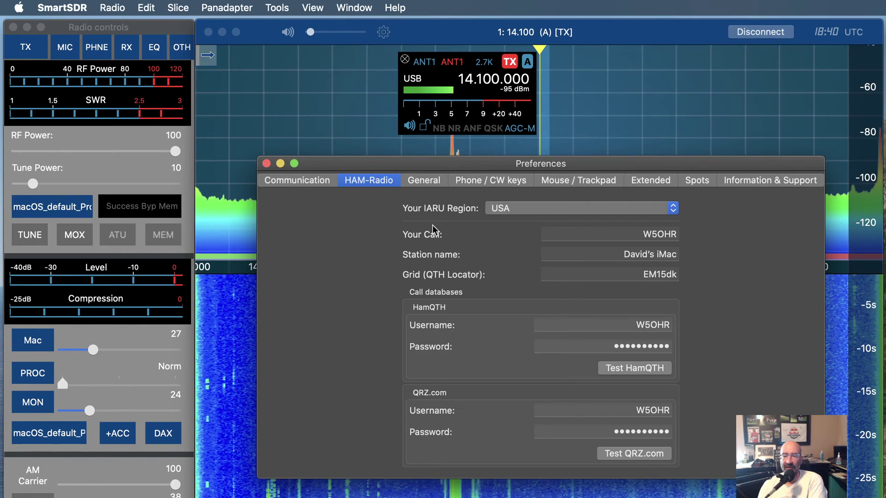
click(267, 164)
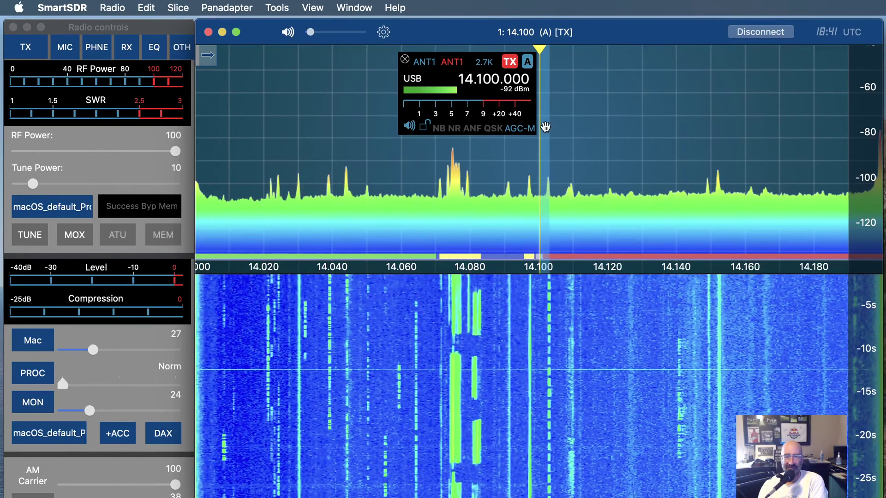
Step: Widen the filter of slice A to 3.07K and retune the slice to 14.115.200
mouse_move(546, 126)
mouse_down()
mouse_move(573, 132)
mouse_move(550, 133)
mouse_up()
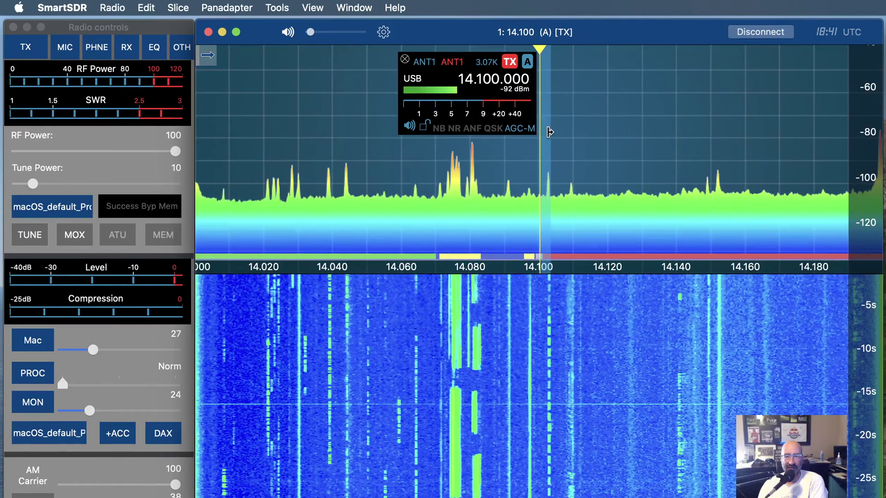
drag(549, 133, 601, 137)
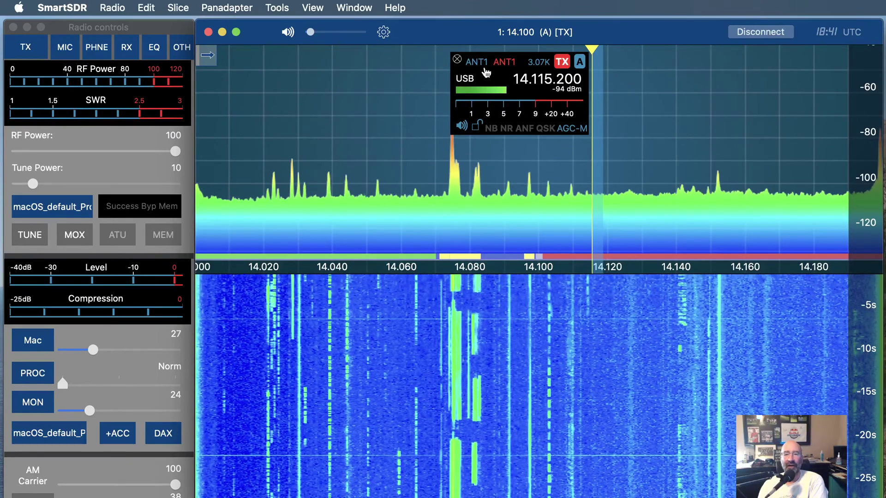
Step: Mute the audio output and look up the operator's own callsign in the Call Lookup tool
click(289, 33)
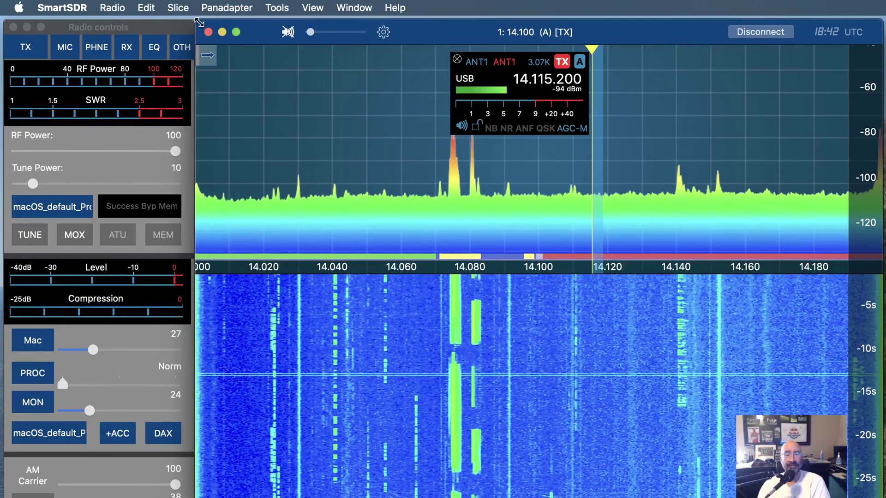
click(279, 8)
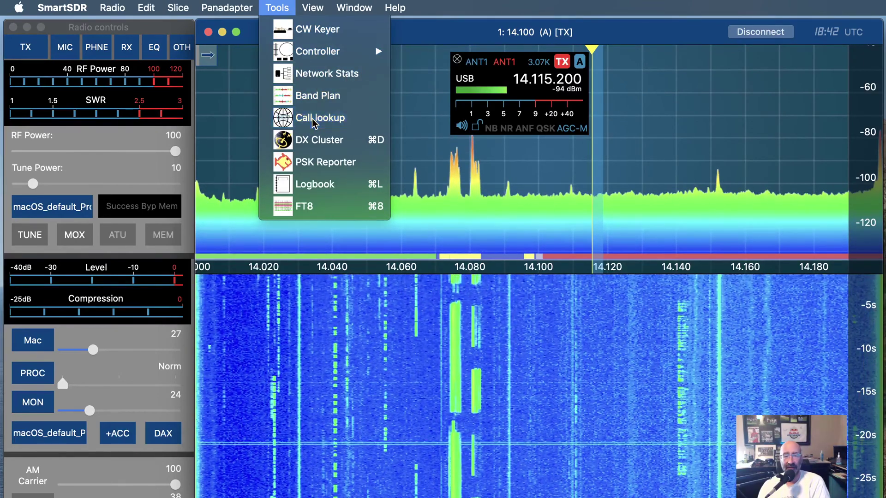
click(328, 118)
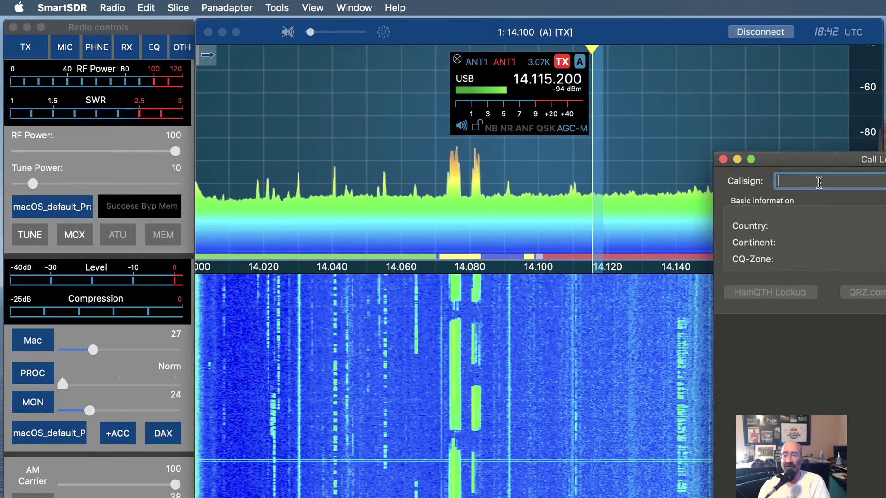
drag(805, 160, 355, 60)
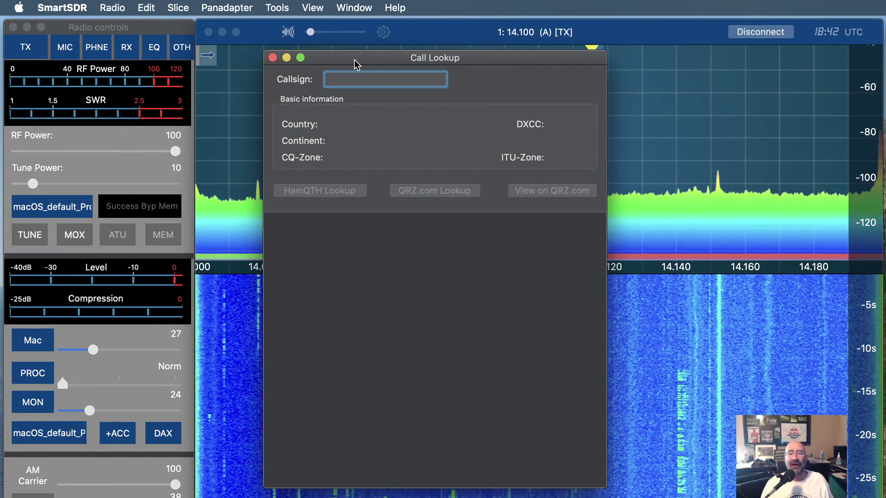
text(5OHR)
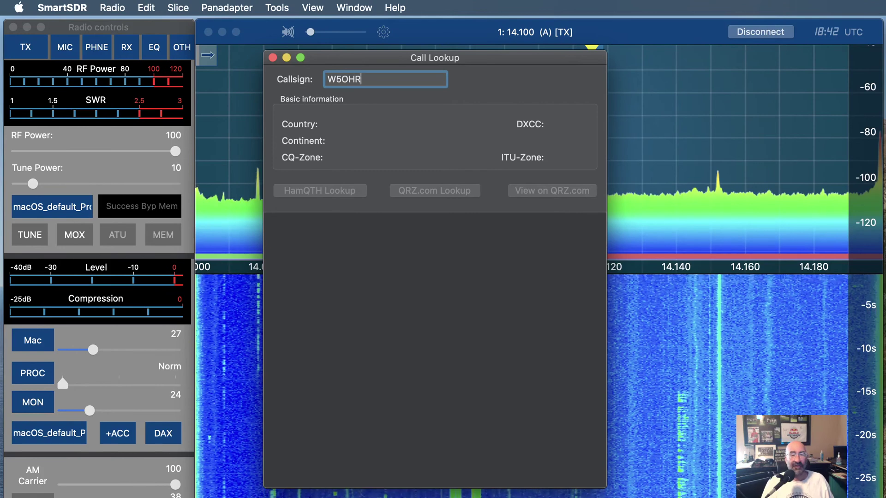
key(Return)
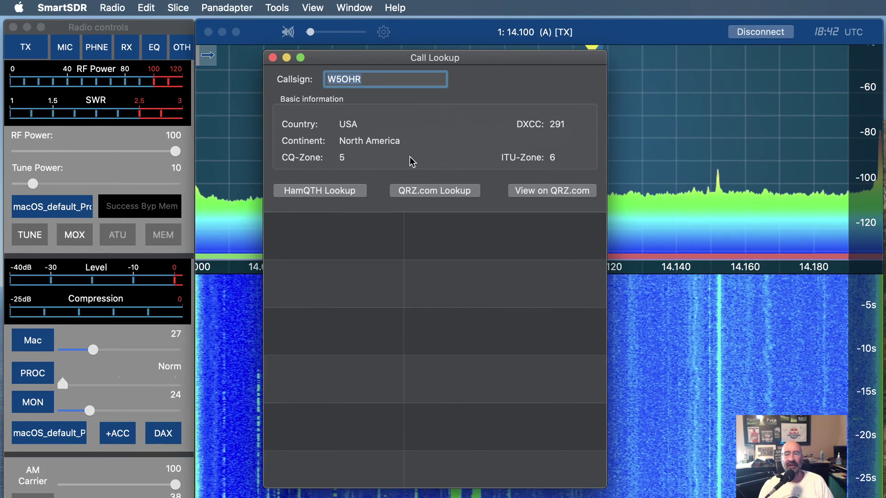
Step: Run the HamQTH lookup for the callsign and examine the record's location, QSL, email and picture entries
click(330, 191)
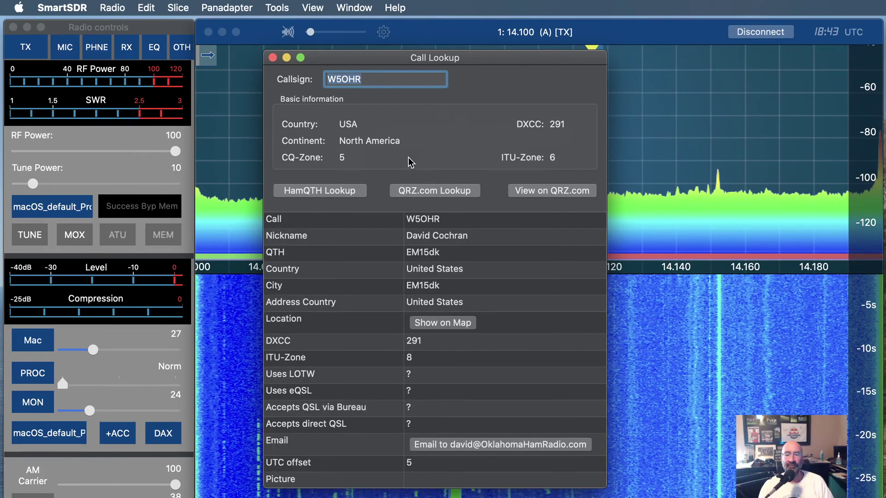
scroll(536, 340, down, 5)
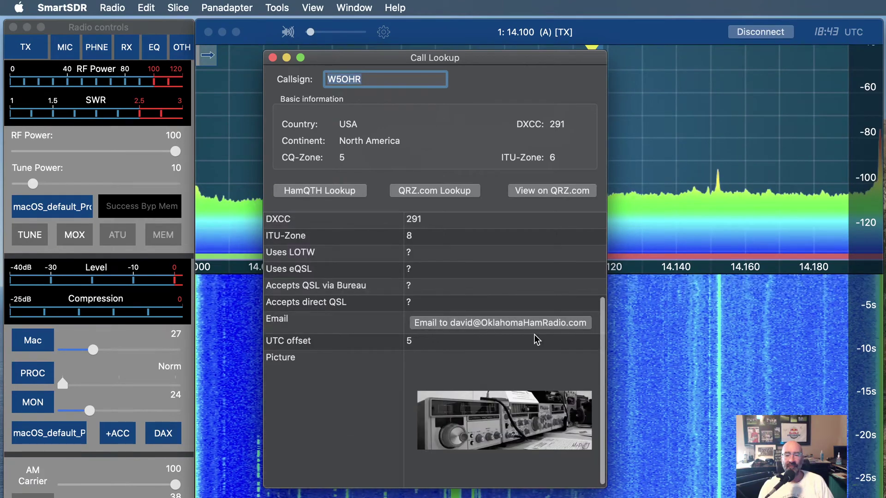
scroll(534, 334, down, 1)
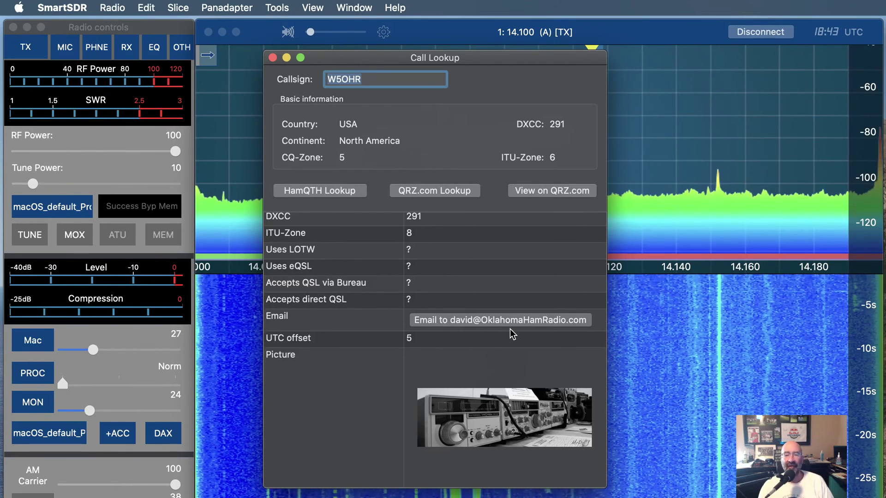
scroll(510, 328, up, 5)
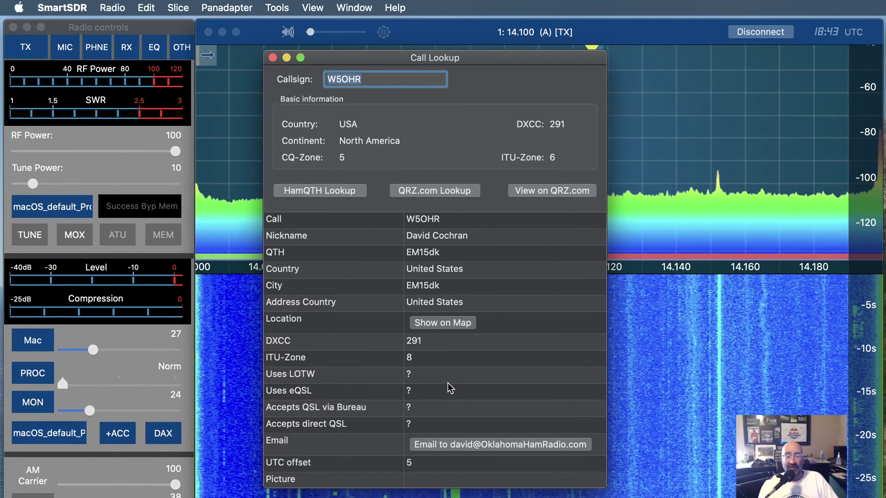
scroll(448, 383, down, 3)
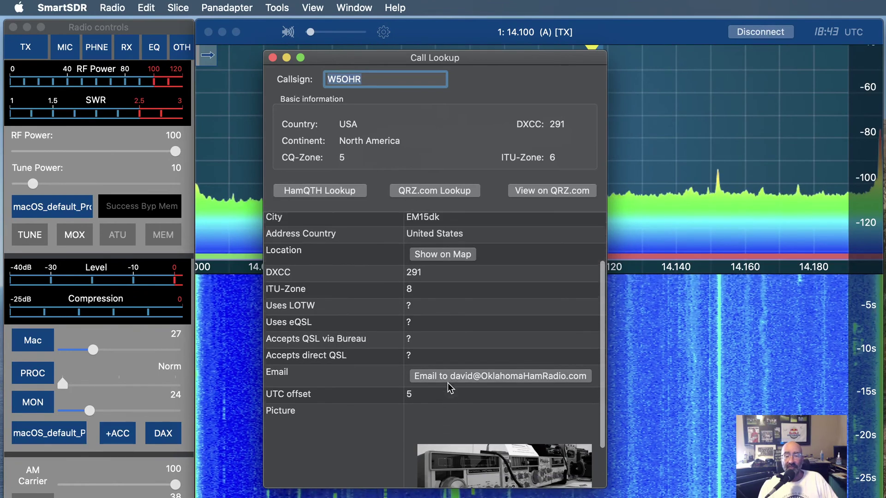
scroll(447, 383, up, 3)
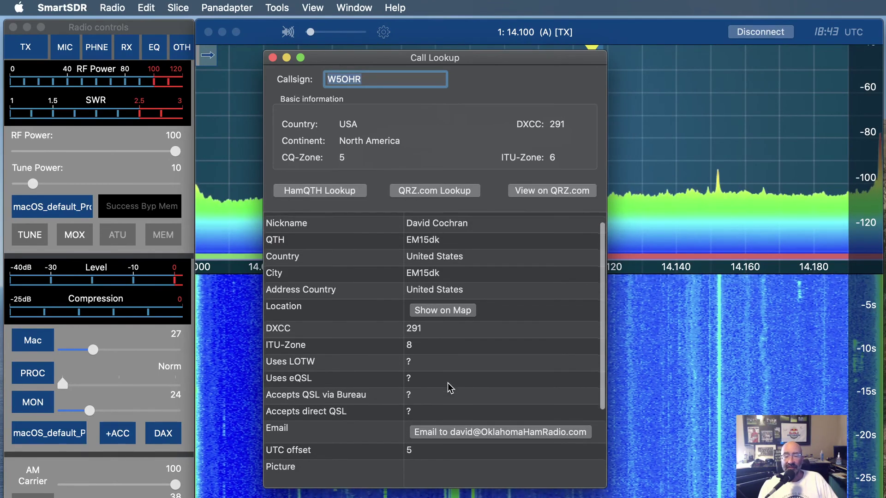
scroll(447, 382, up, 1)
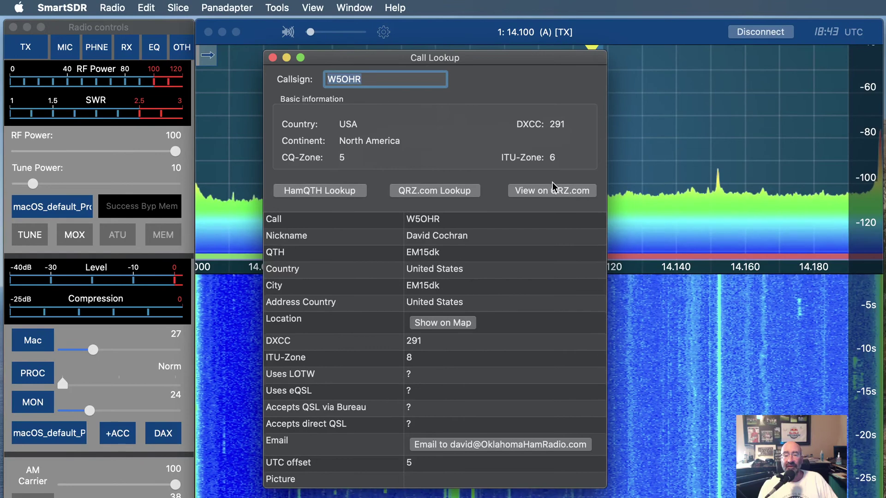
Step: Open the callsign's page on QRZ.com, and run the QRZ.com lookup to examine the address and license details
click(546, 196)
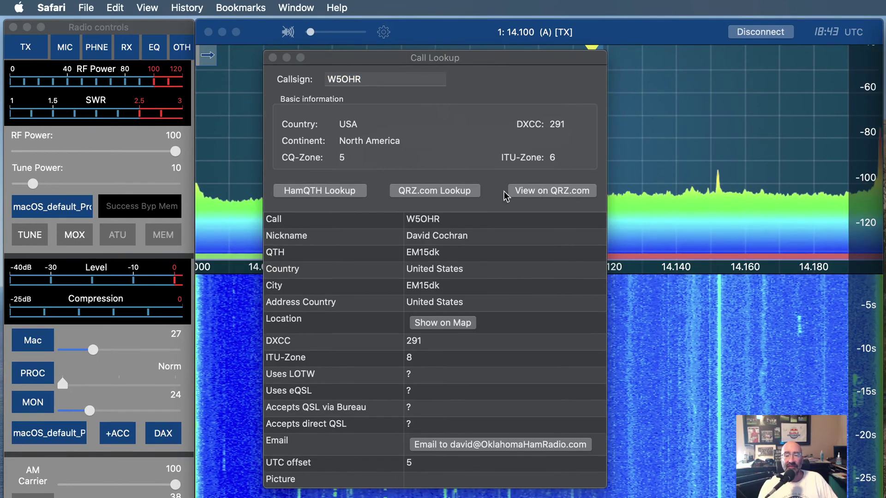
click(457, 190)
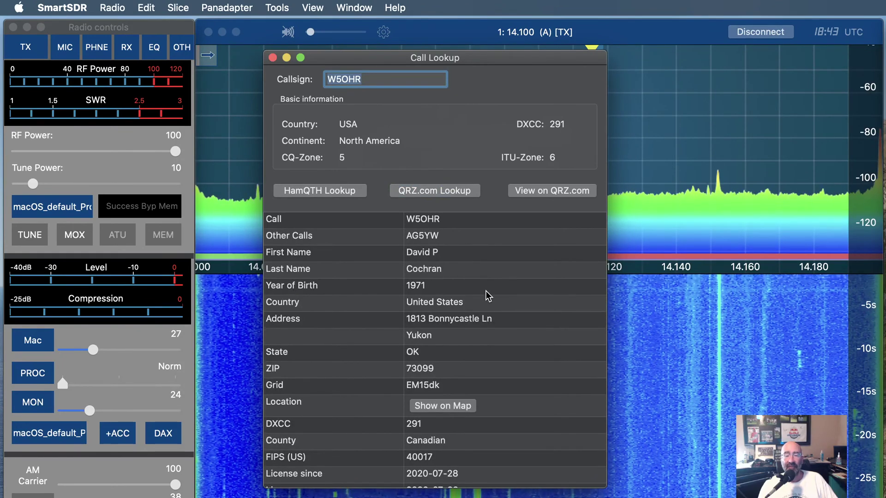
scroll(485, 342, down, 3)
scroll(484, 344, down, 3)
scroll(485, 344, down, 3)
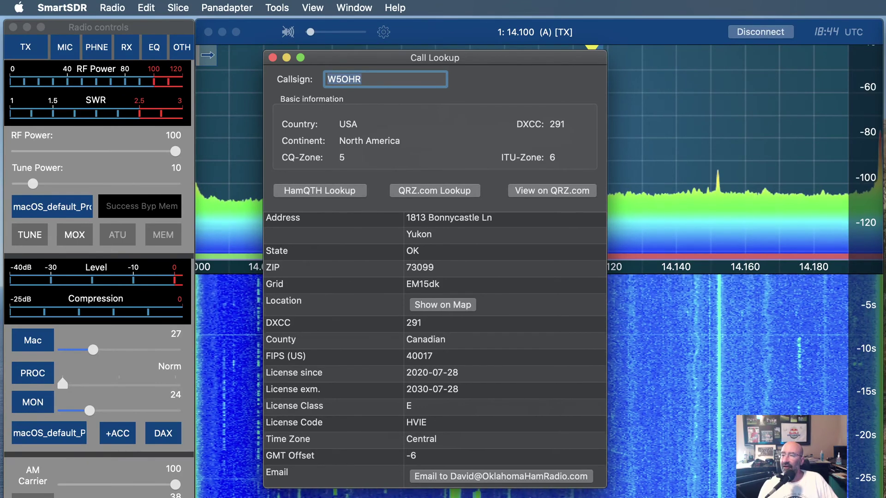
Step: Switch to Safari, then close the Call Lookup window and return to SmartSDR
key(super+Tab)
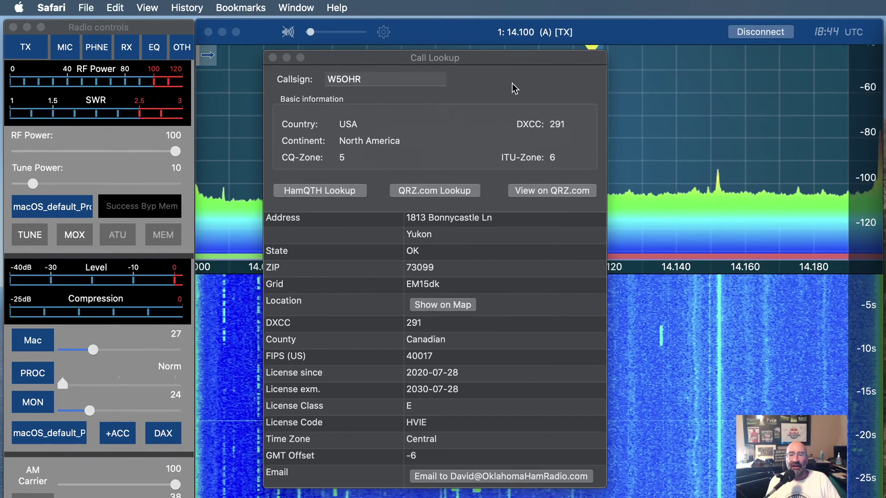
click(273, 61)
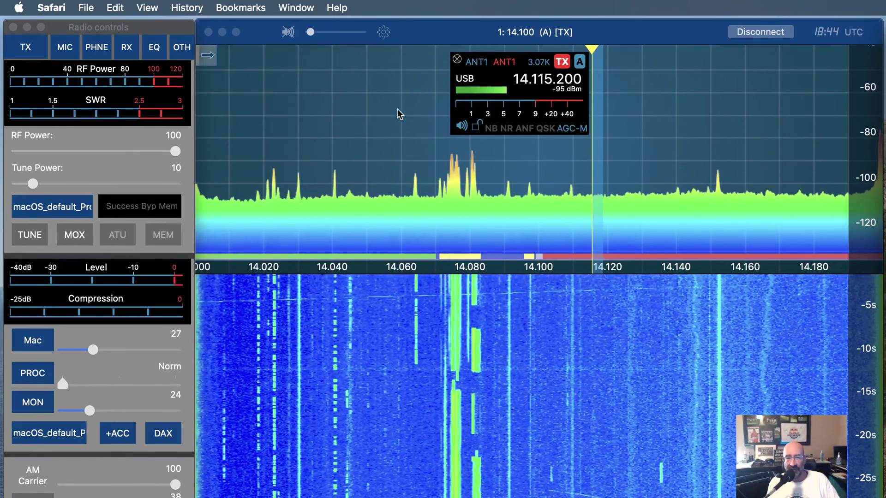
click(184, 8)
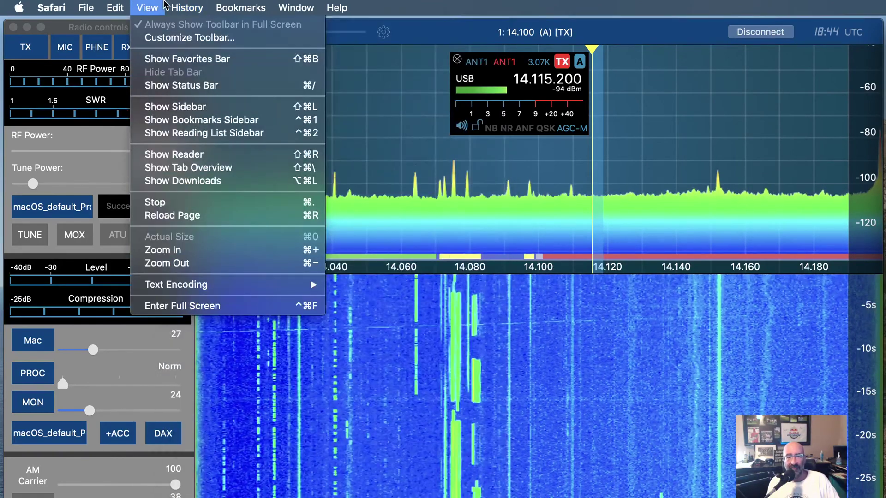
mouse_move(241, 8)
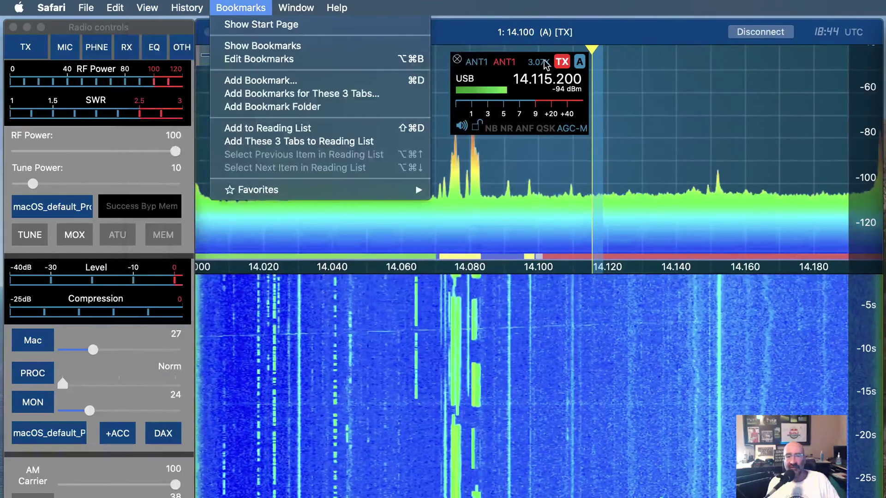
click(757, 89)
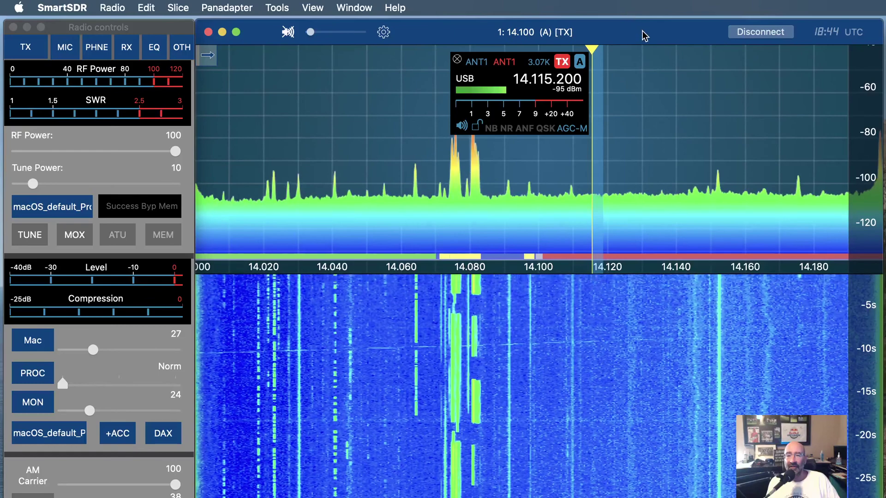
Step: Switch to MacLoggerDX and browse the contacts recorded in its log
click(273, 8)
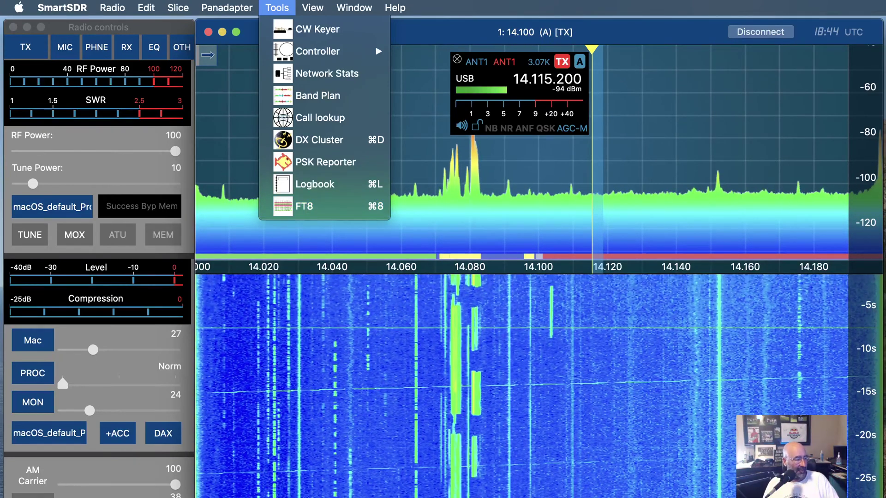
key(Escape)
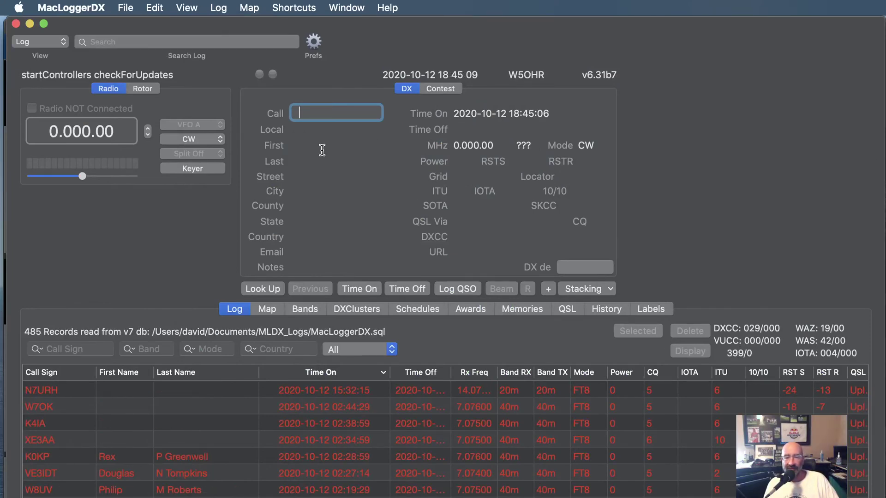
scroll(200, 447, down, 10)
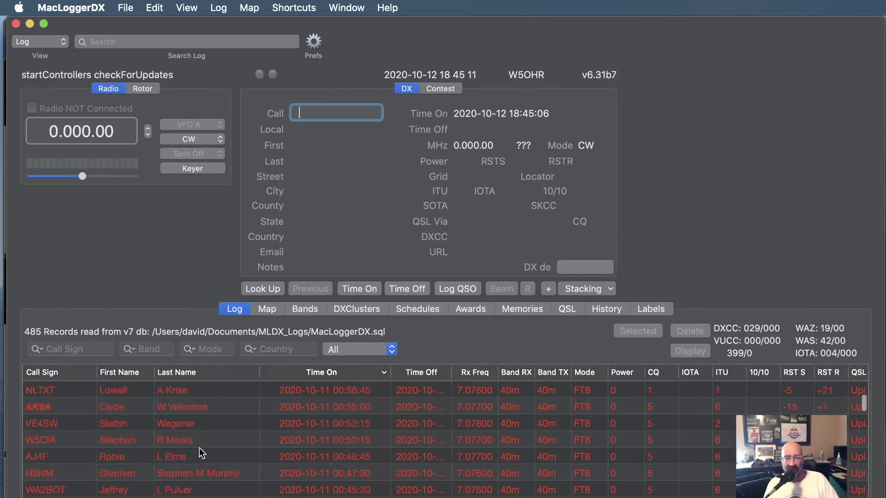
scroll(200, 448, down, 20)
scroll(200, 447, up, 20)
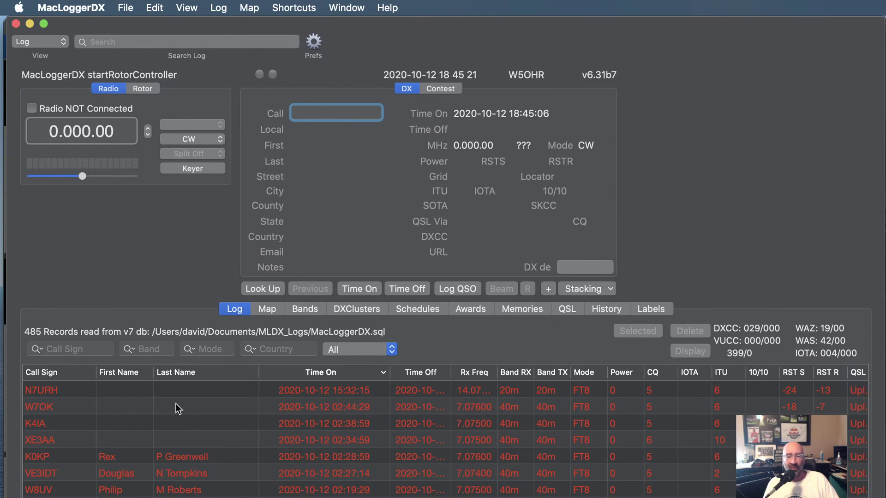
click(75, 409)
right_click(76, 409)
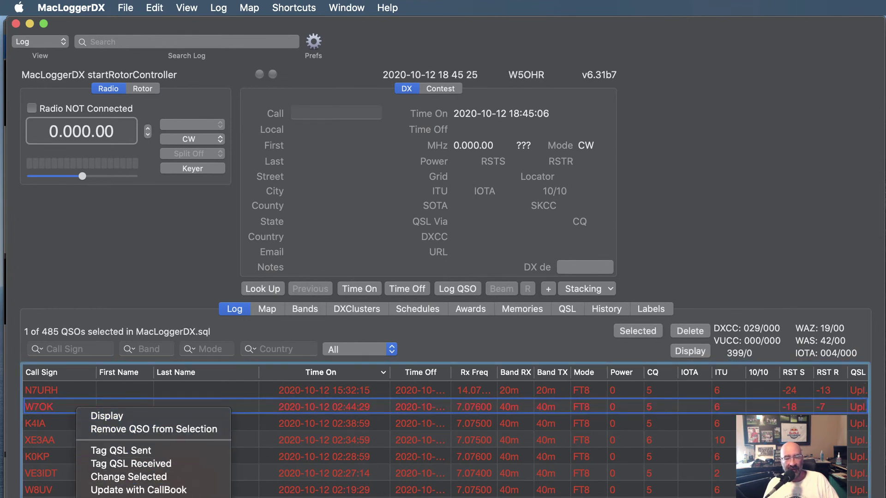
click(140, 491)
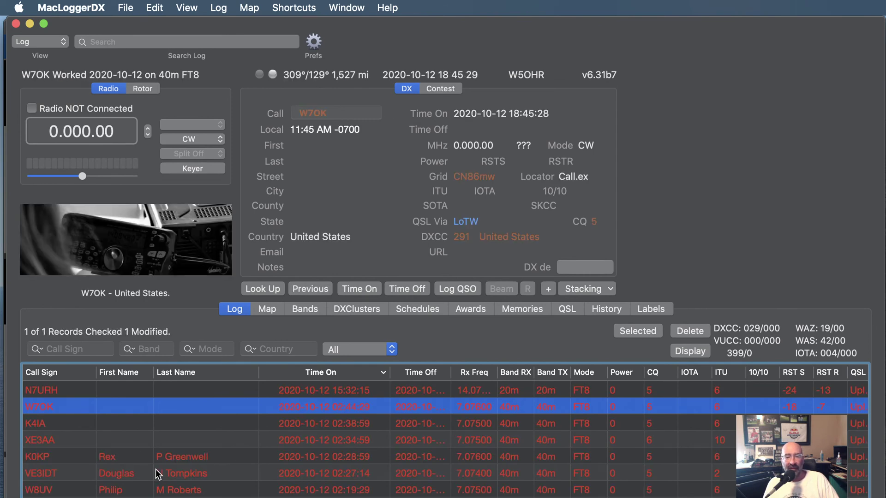
scroll(156, 469, down, 1)
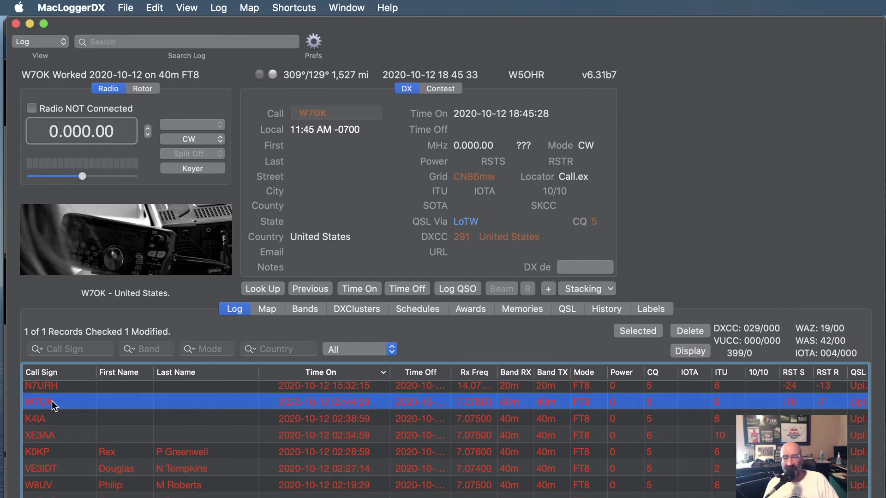
scroll(52, 403, up, 1)
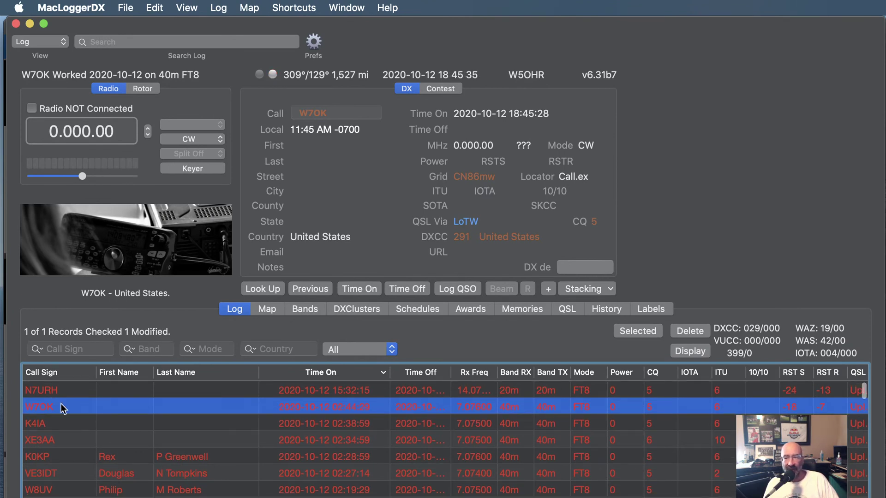
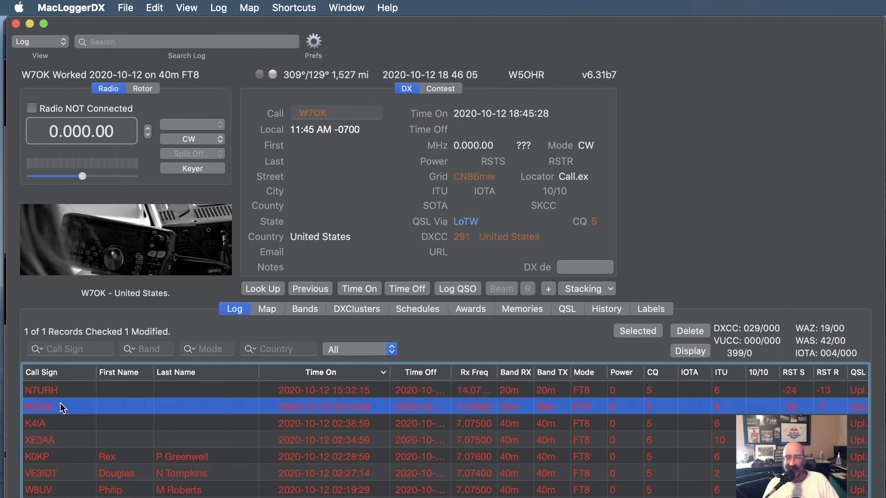
click(61, 426)
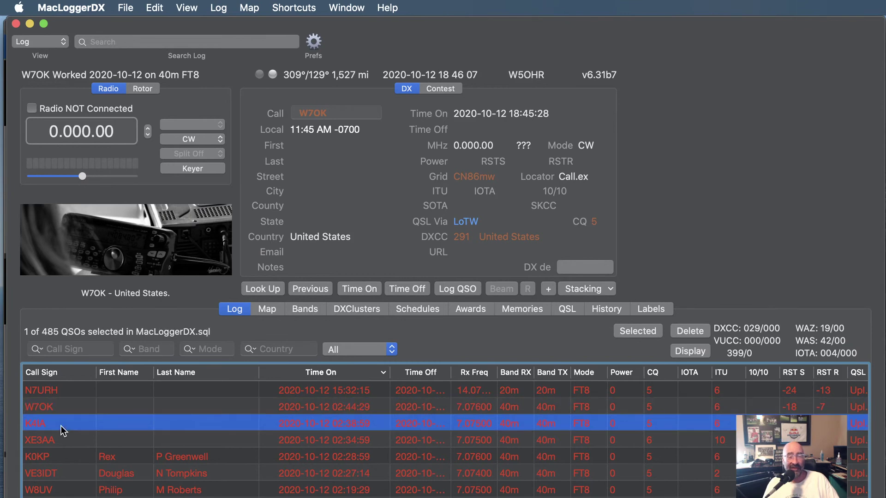
right_click(61, 426)
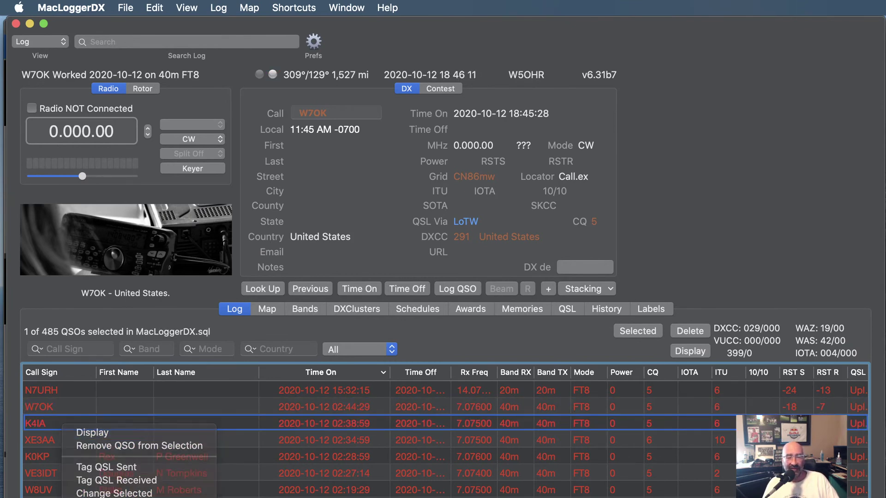
click(159, 429)
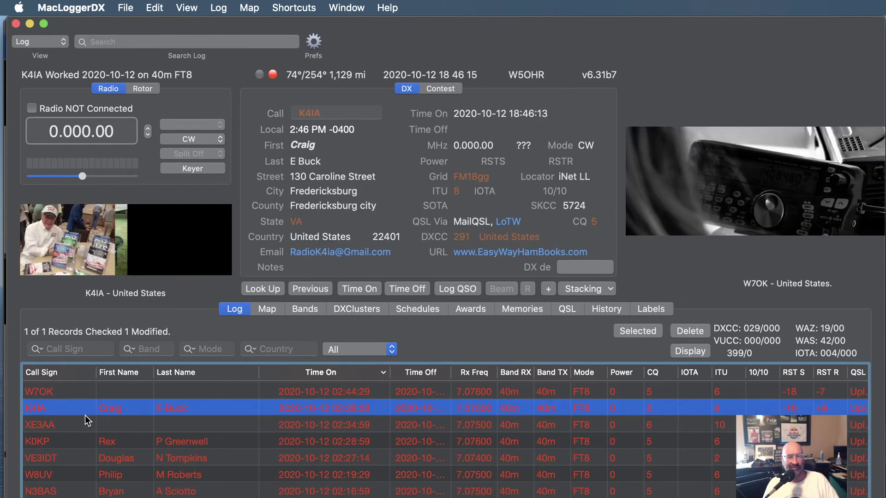
right_click(72, 408)
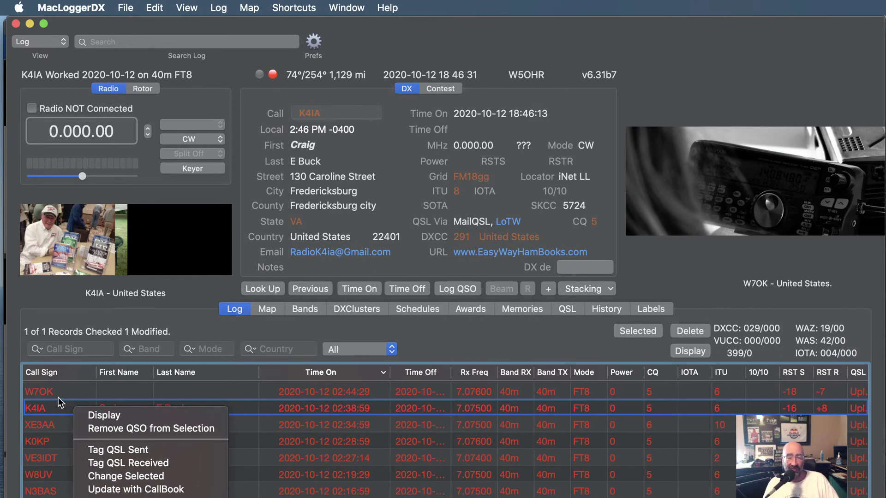
click(71, 395)
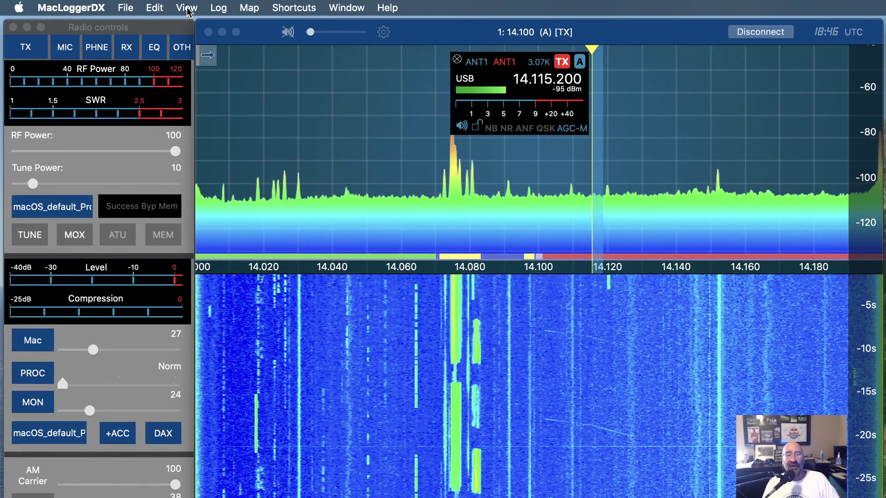
Step: Switch to SmartSDR and open the DX Cluster tool to review its spot and server settings
click(424, 32)
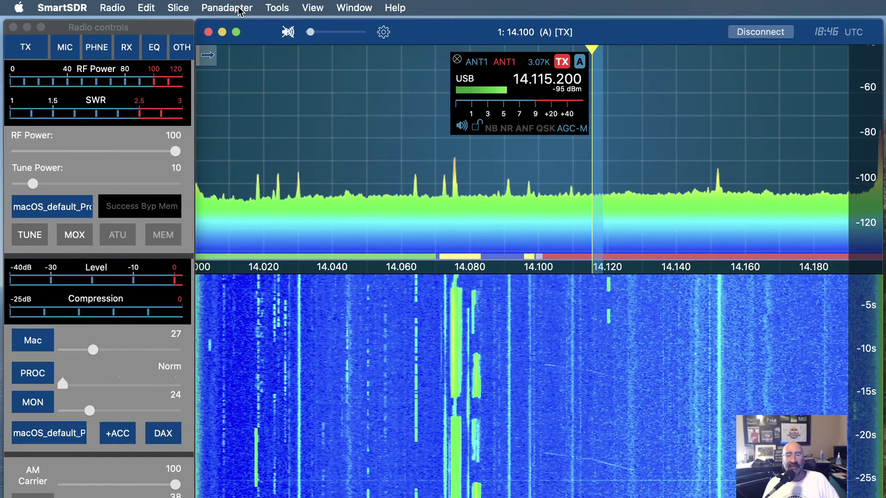
click(286, 9)
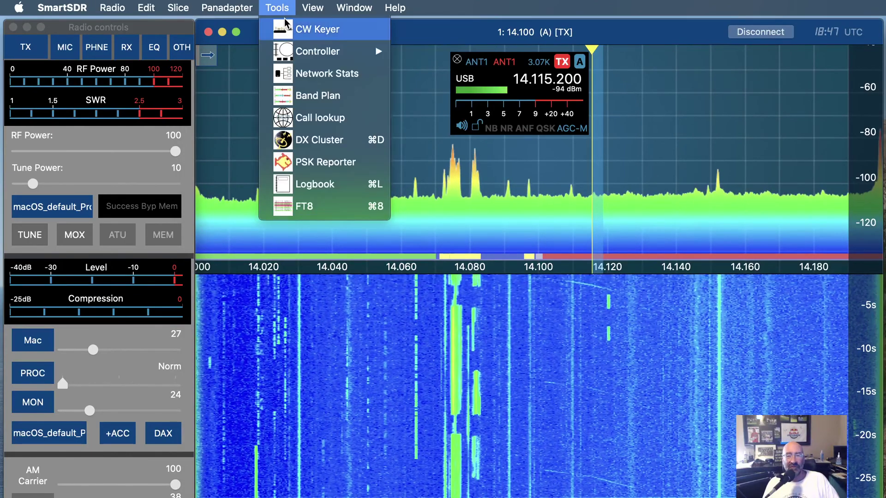
click(316, 143)
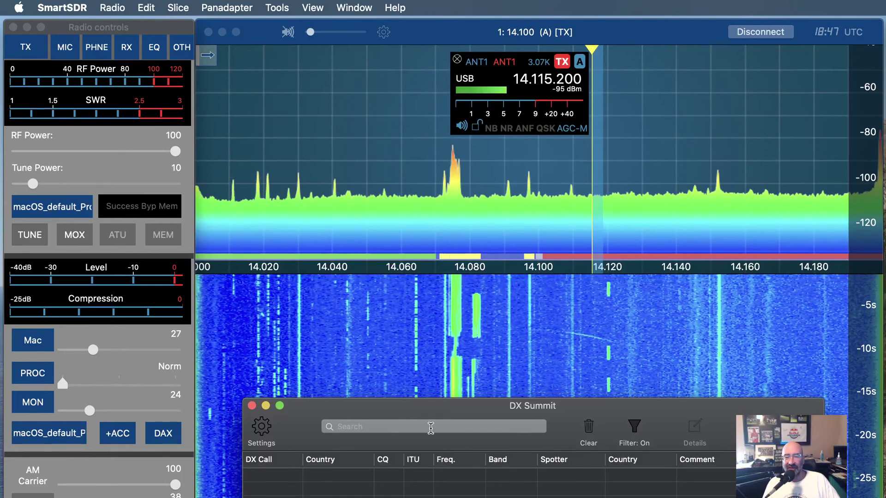
drag(578, 406, 417, 91)
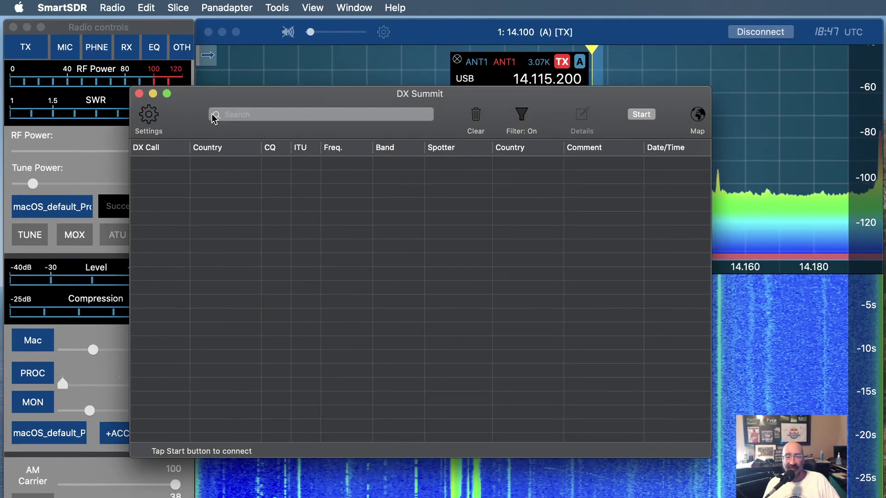
click(148, 119)
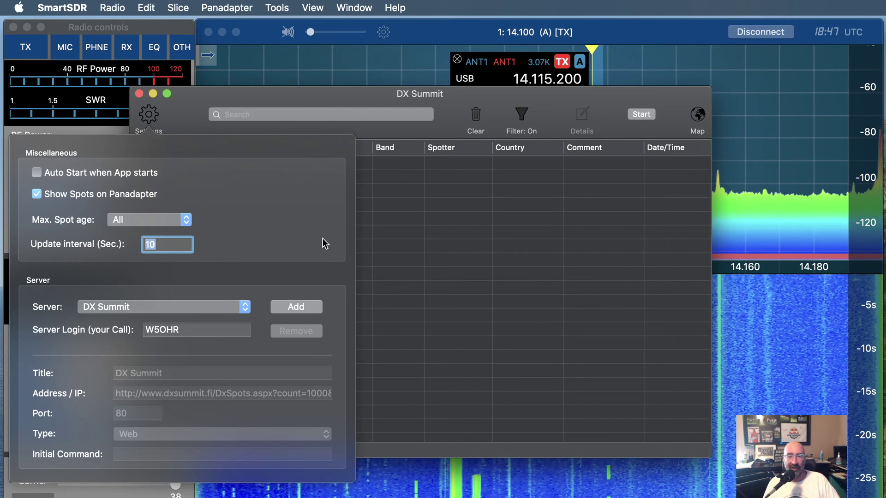
click(489, 251)
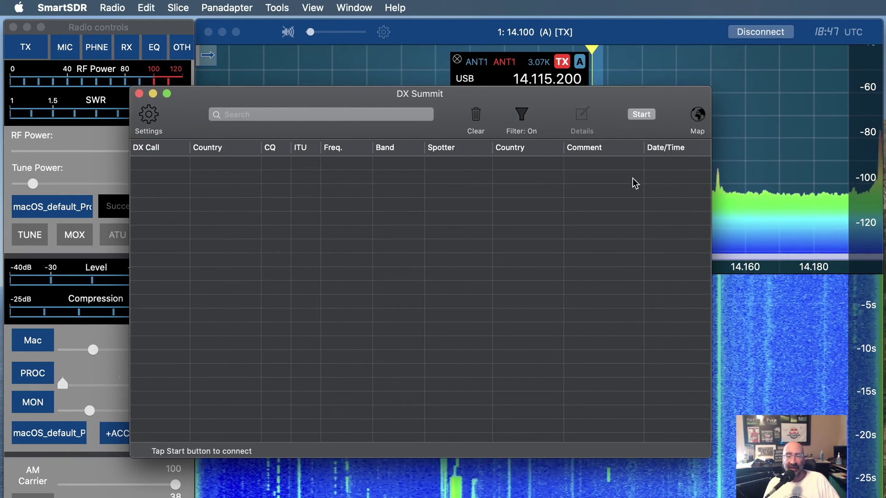
Step: View the DX Cluster globe map, rotate it around the world back to North America, and return to the spot list
click(696, 119)
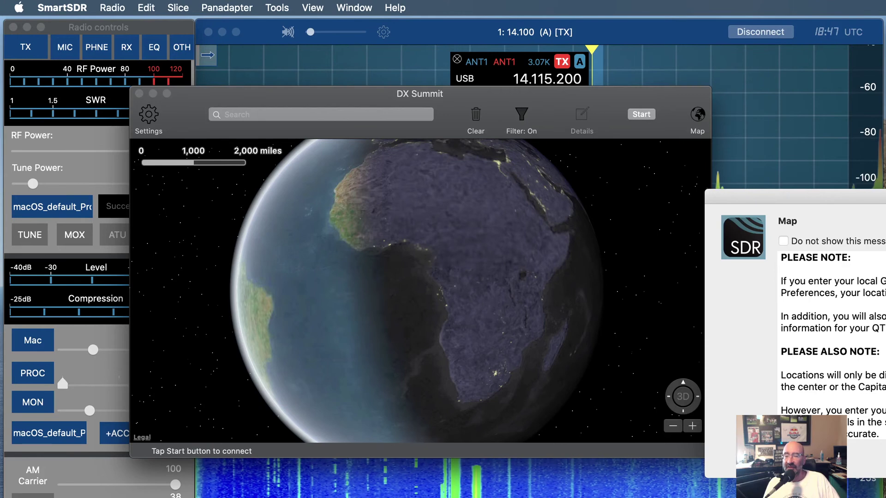
click(716, 362)
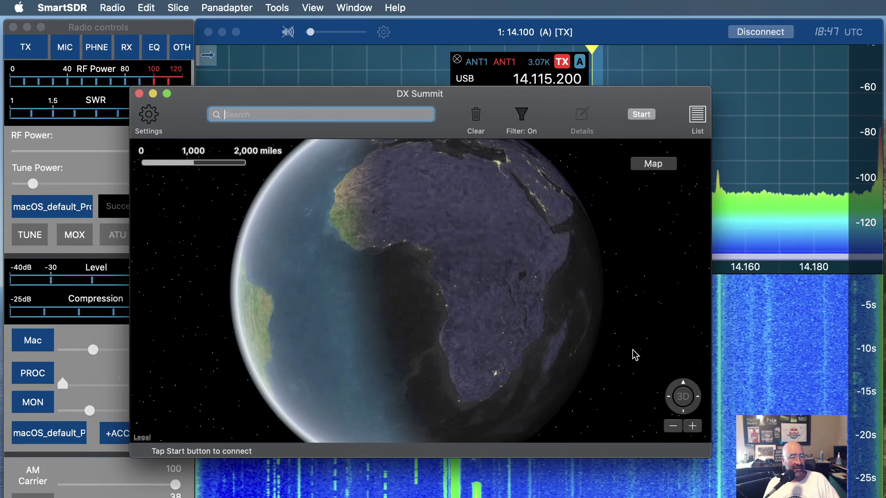
drag(364, 273, 559, 297)
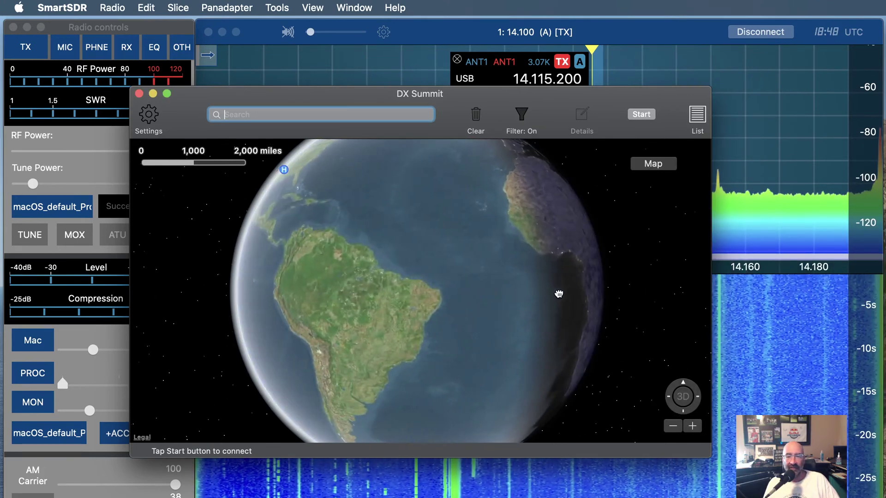
drag(376, 217, 520, 296)
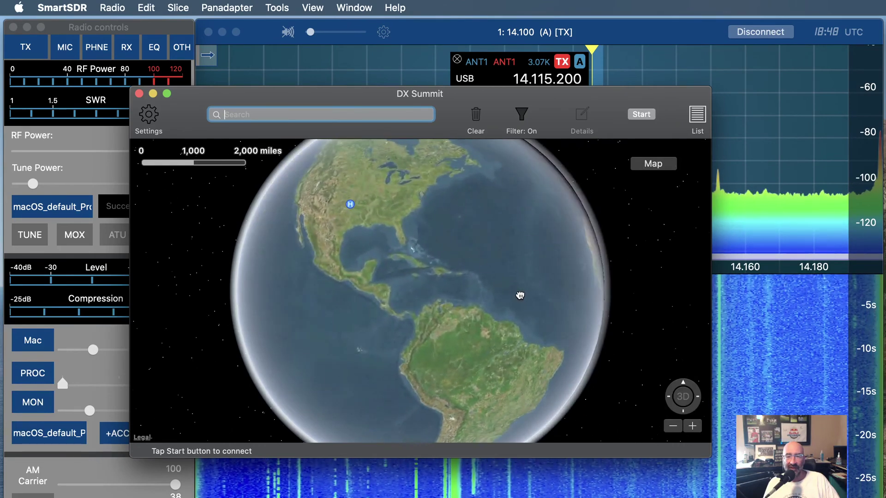
drag(402, 239, 472, 289)
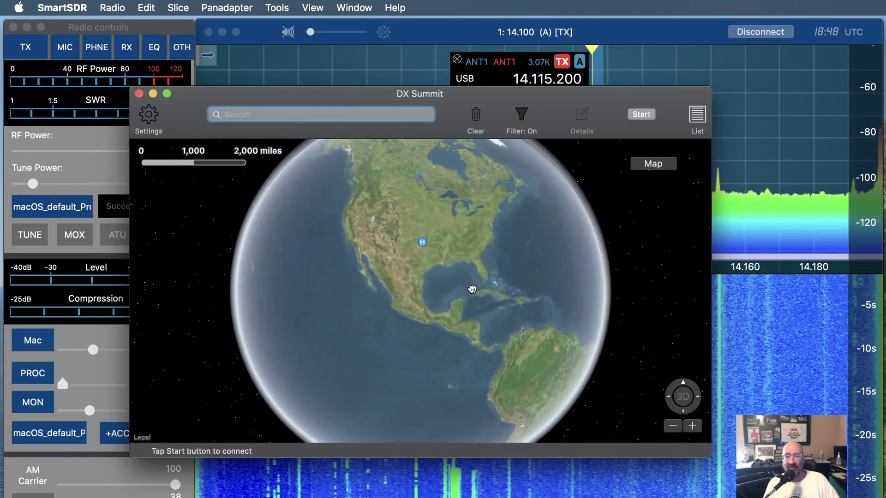
drag(552, 263, 282, 292)
drag(419, 267, 158, 272)
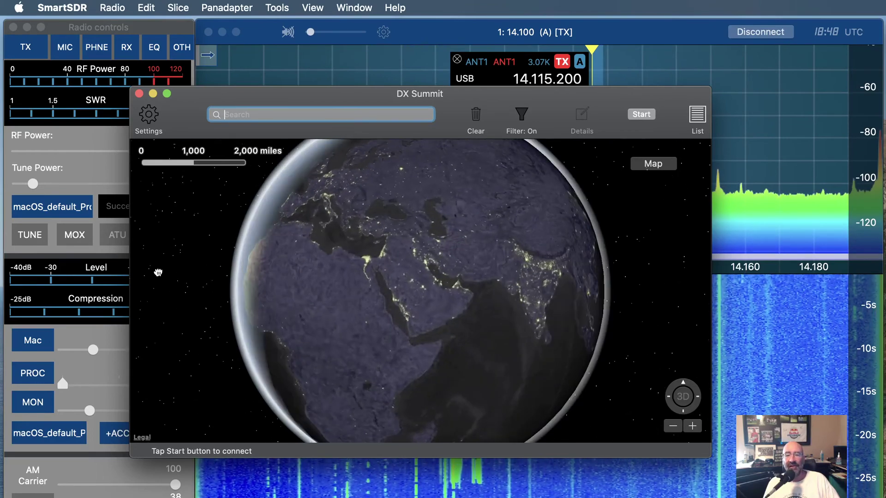
drag(477, 247, 251, 240)
drag(414, 246, 139, 233)
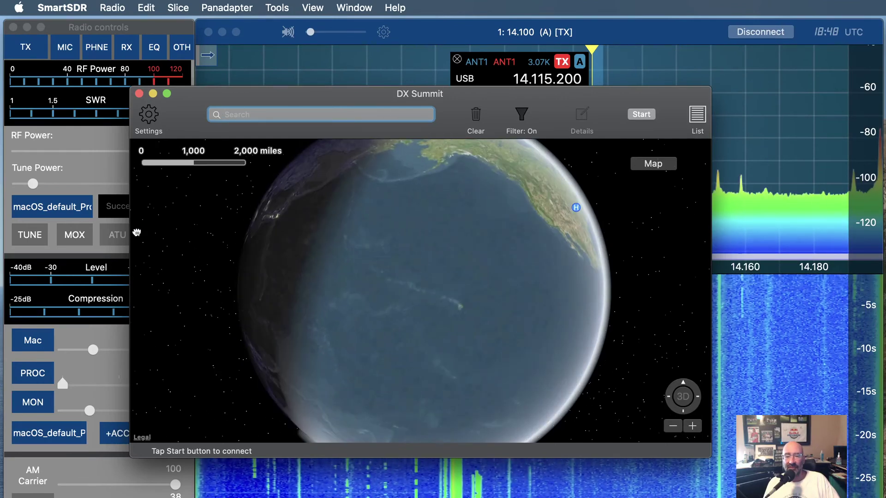
drag(560, 238, 340, 251)
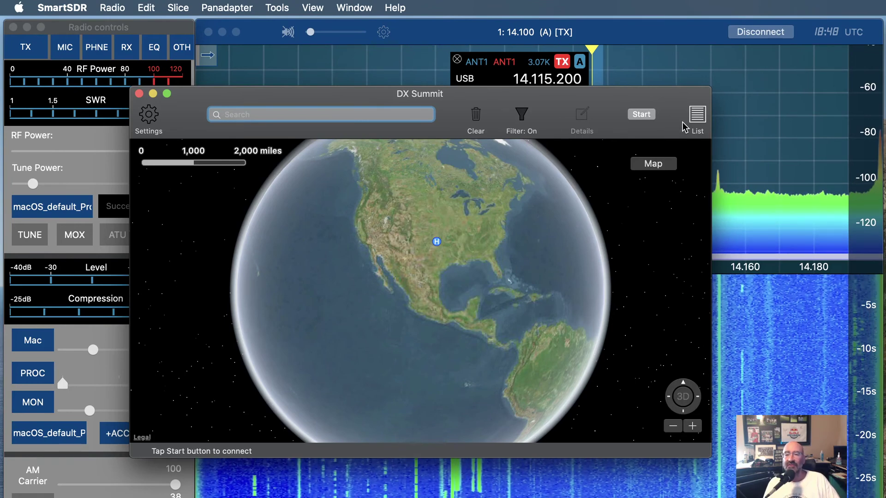
click(697, 115)
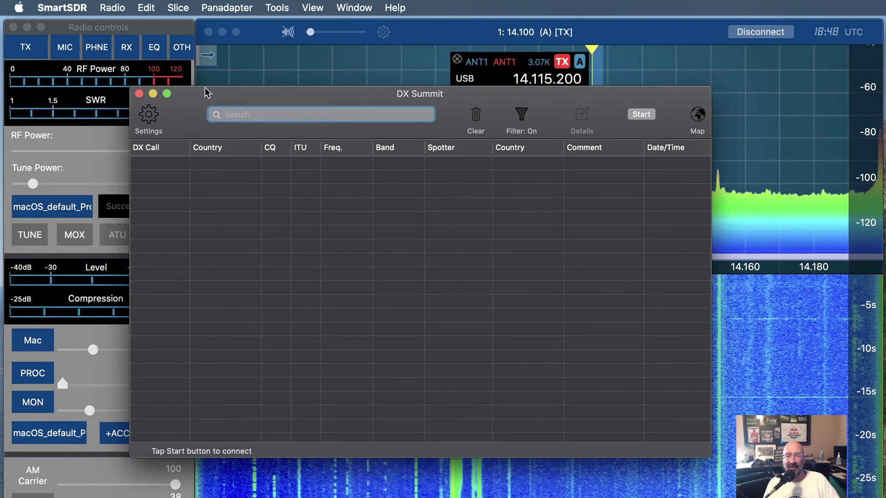
Step: Look through the server choices in the DX Cluster settings, keep DX Summit selected, and close the DX Summit window
click(148, 115)
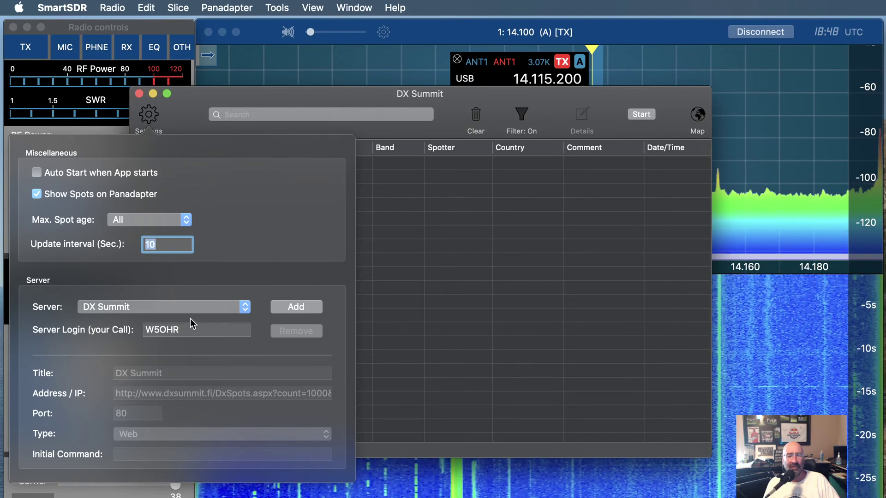
click(201, 310)
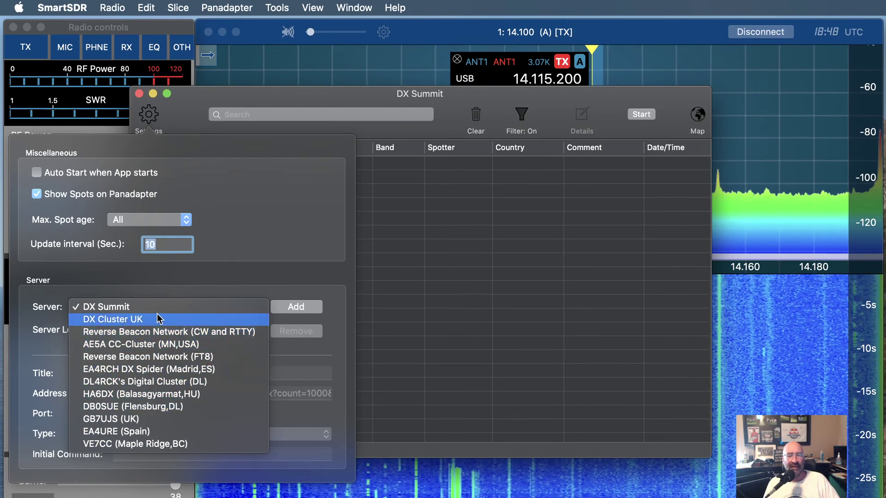
click(252, 179)
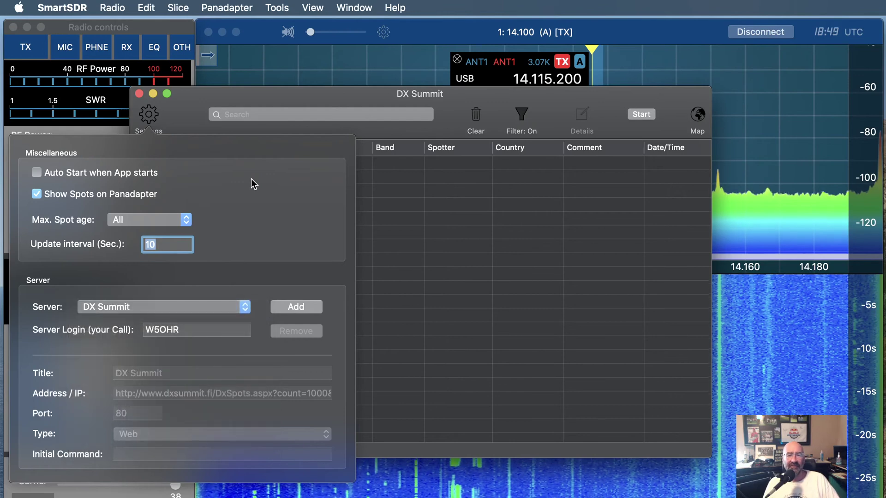
click(480, 248)
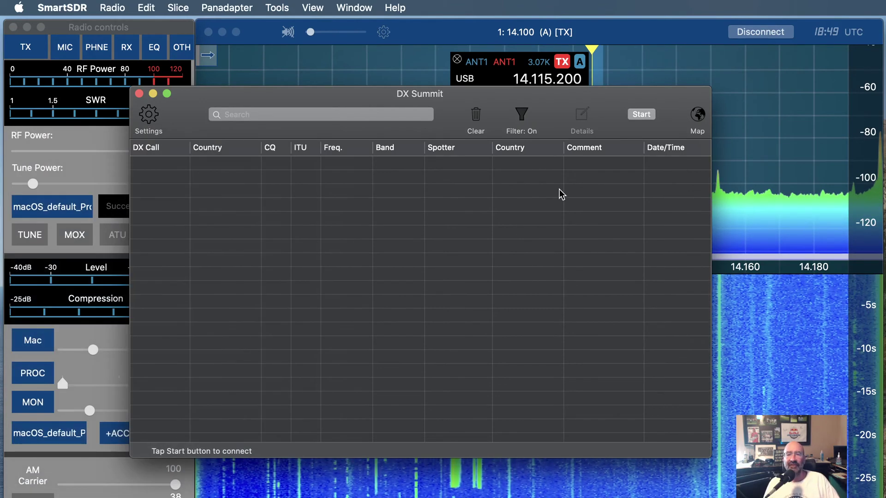
click(139, 93)
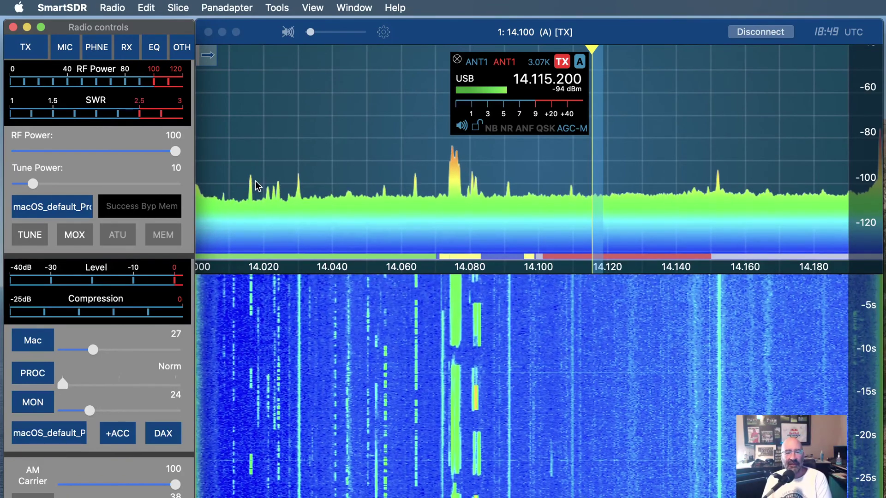
Step: Open PSK Reporter, query it for the station's own callsign with all modes and times, and look through the reported spots
click(278, 7)
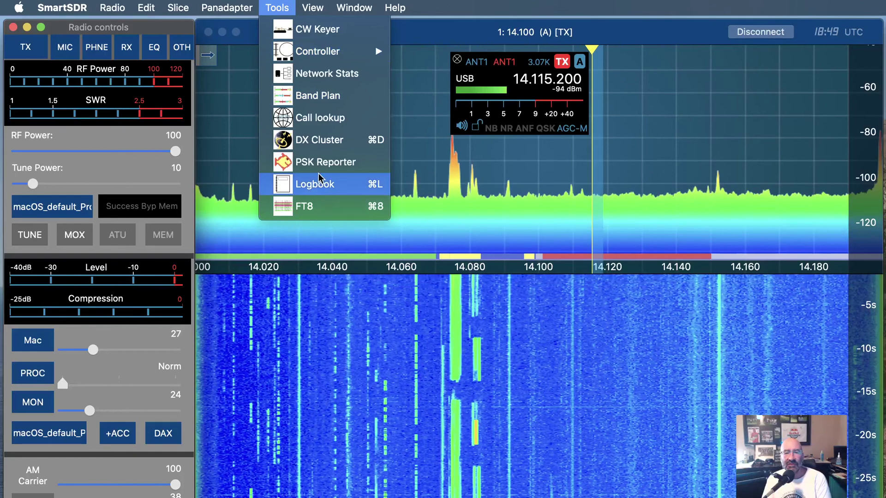
click(312, 167)
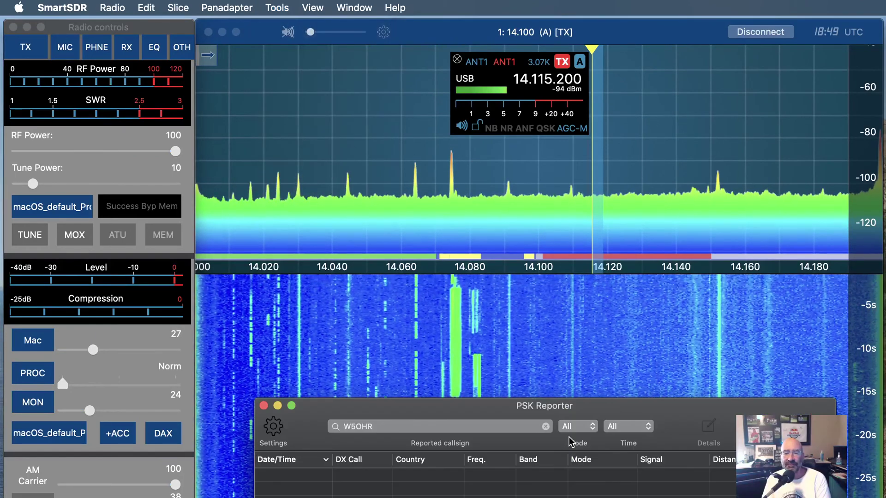
drag(550, 409, 486, 85)
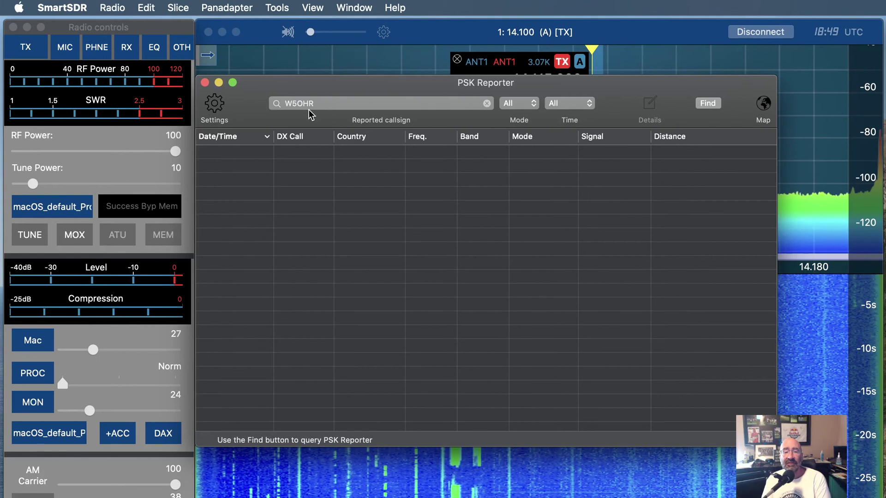
click(710, 105)
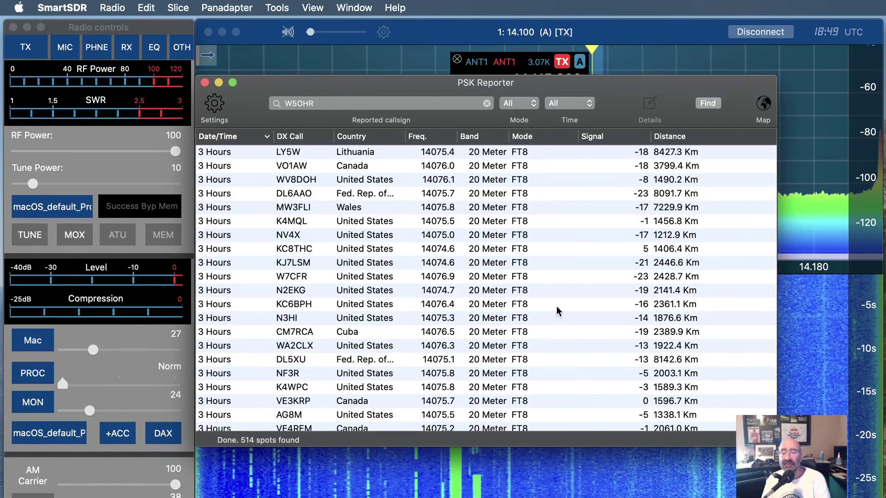
scroll(538, 377, down, 3)
scroll(538, 375, down, 10)
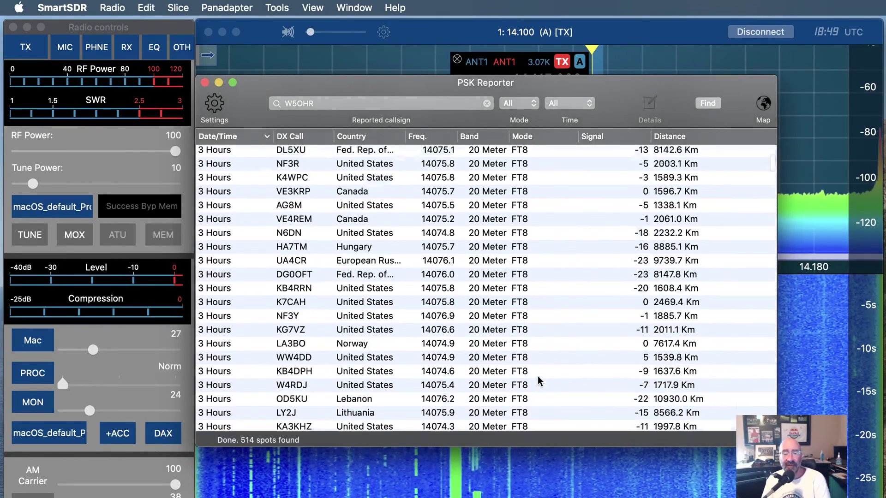
scroll(538, 376, down, 15)
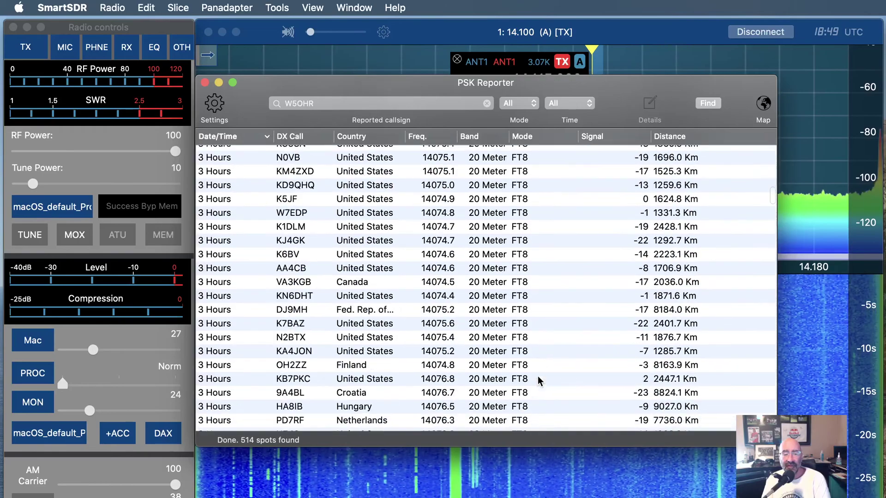
scroll(538, 376, down, 20)
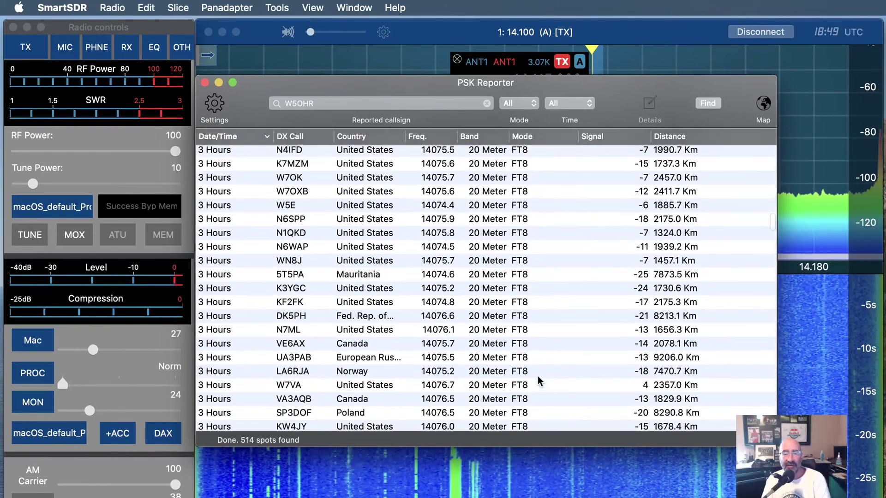
scroll(538, 376, down, 20)
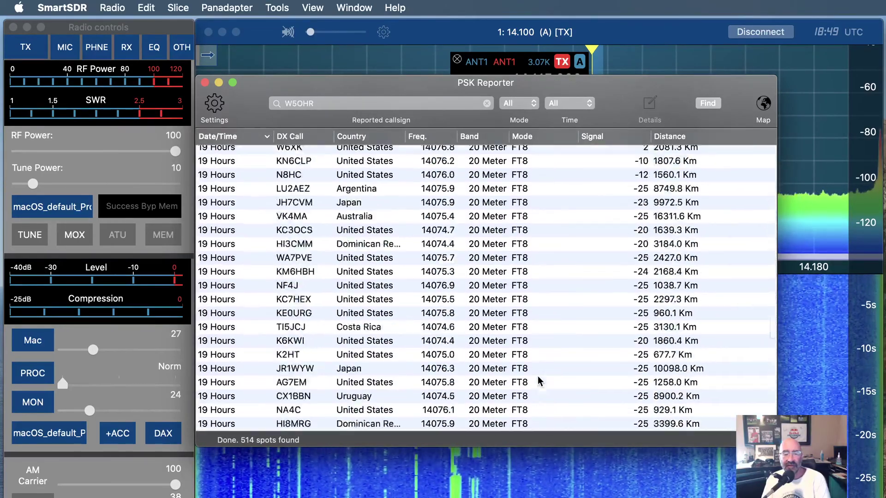
scroll(538, 381, up, 20)
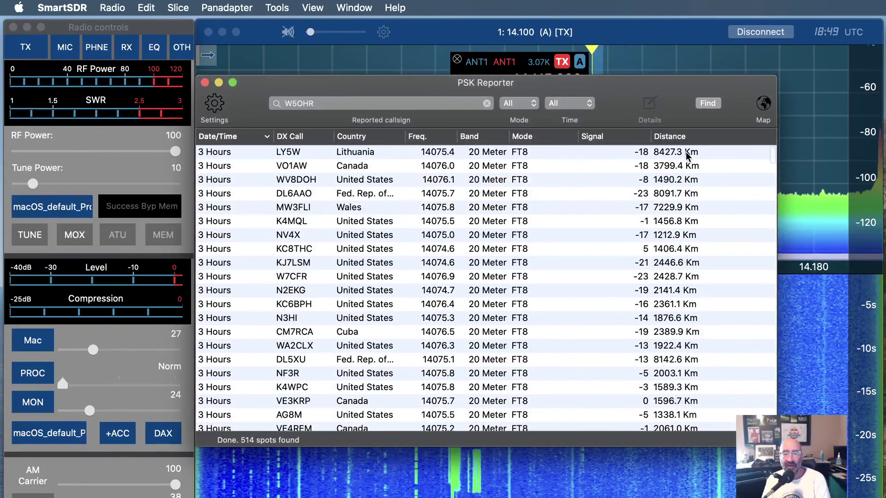
Step: Show the PSK Reporter spots on the globe map and dismiss the notice about grid location and map accuracy
click(760, 107)
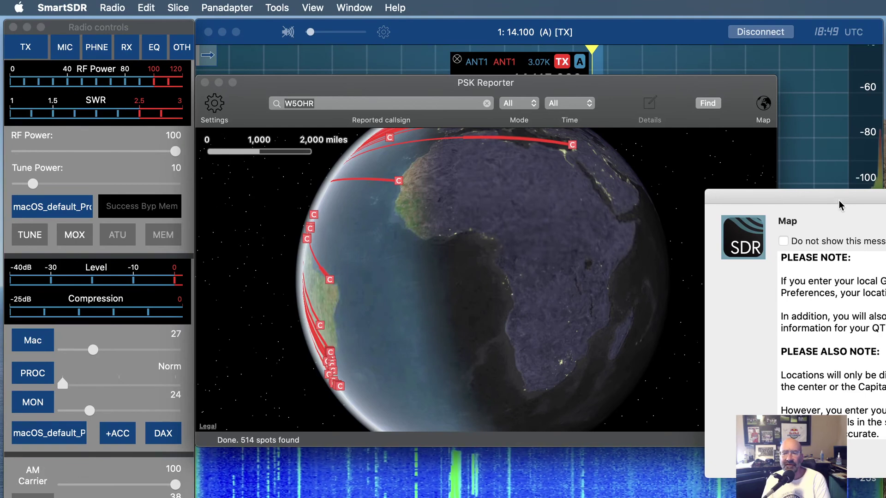
drag(838, 206, 454, 149)
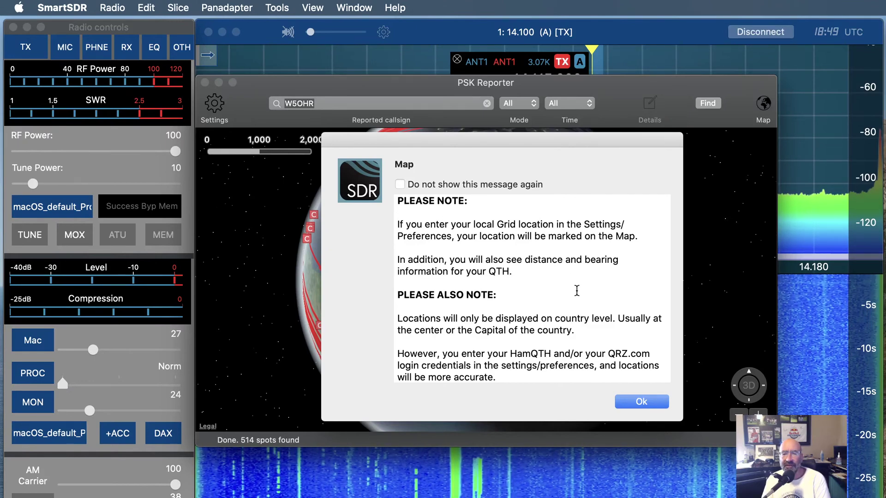
click(641, 403)
Step: Rotate the PSK Reporter globe across the Pacific, Africa and Asia and back to North America to examine the spot paths, and close PSK Reporter
mouse_move(341, 197)
mouse_down()
mouse_move(411, 283)
mouse_move(573, 281)
mouse_move(579, 292)
mouse_move(745, 359)
mouse_move(708, 359)
mouse_up()
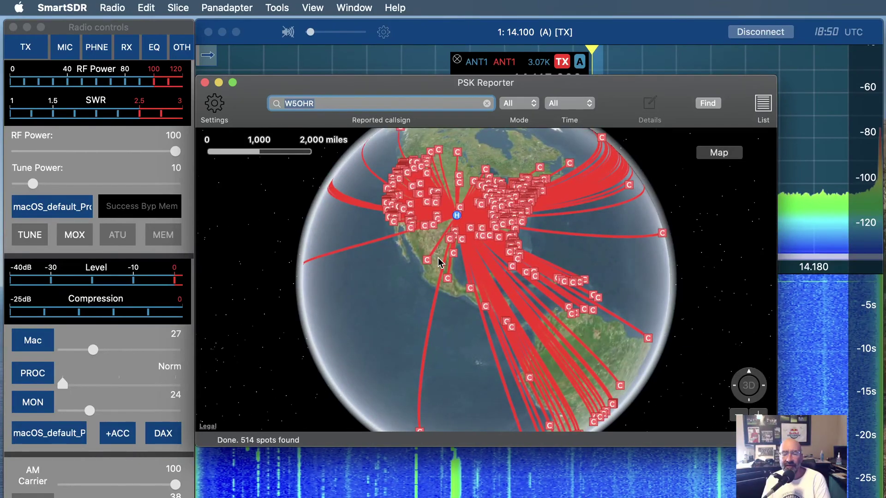
drag(441, 267, 601, 316)
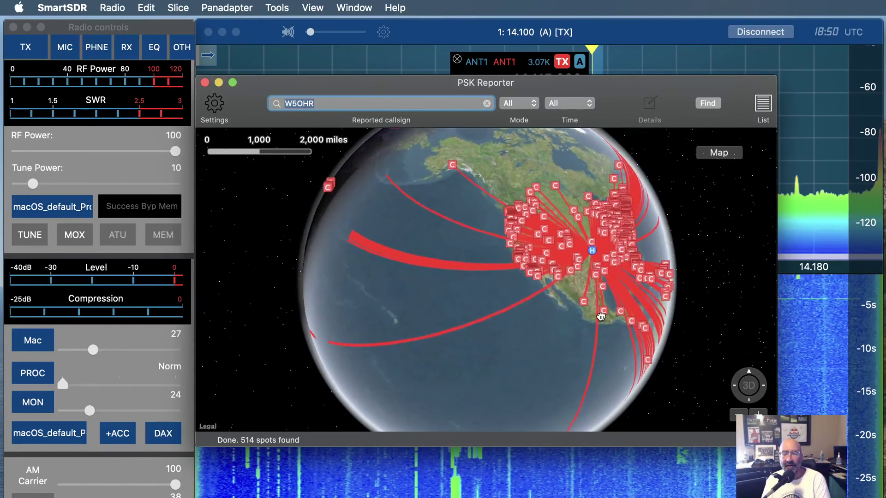
drag(360, 274, 570, 286)
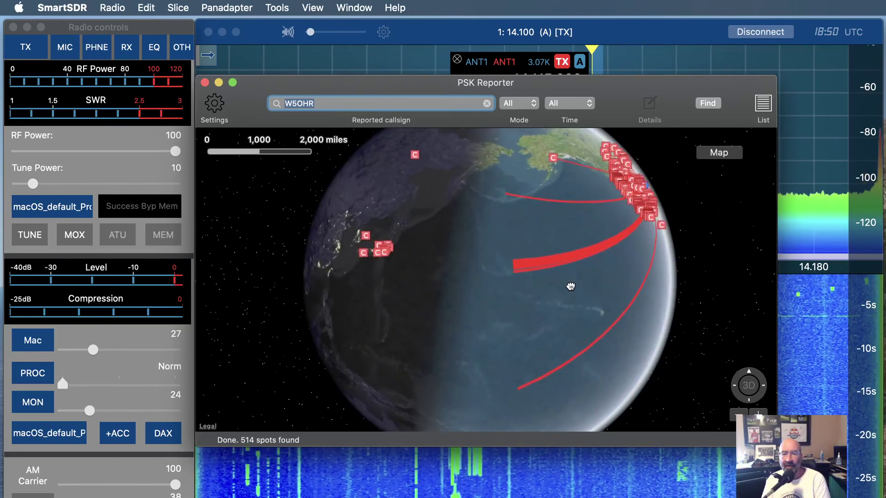
drag(441, 284, 355, 263)
drag(601, 280, 514, 276)
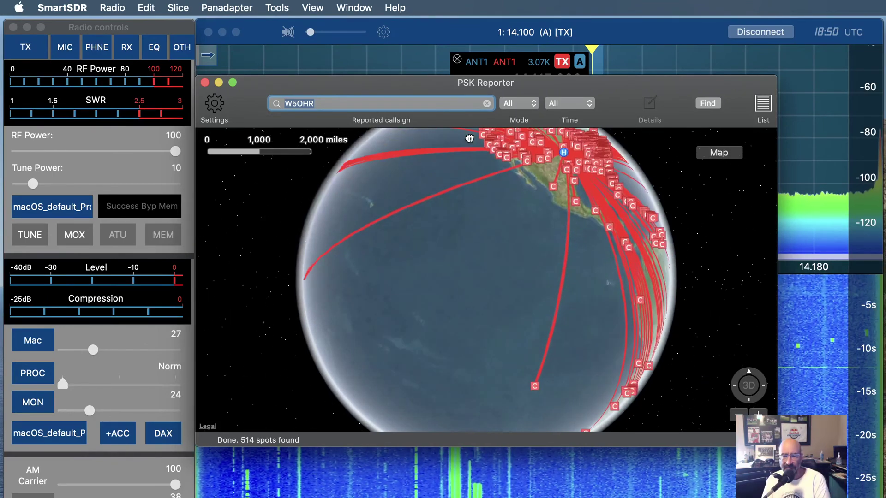
drag(458, 142, 237, 281)
drag(529, 254, 411, 356)
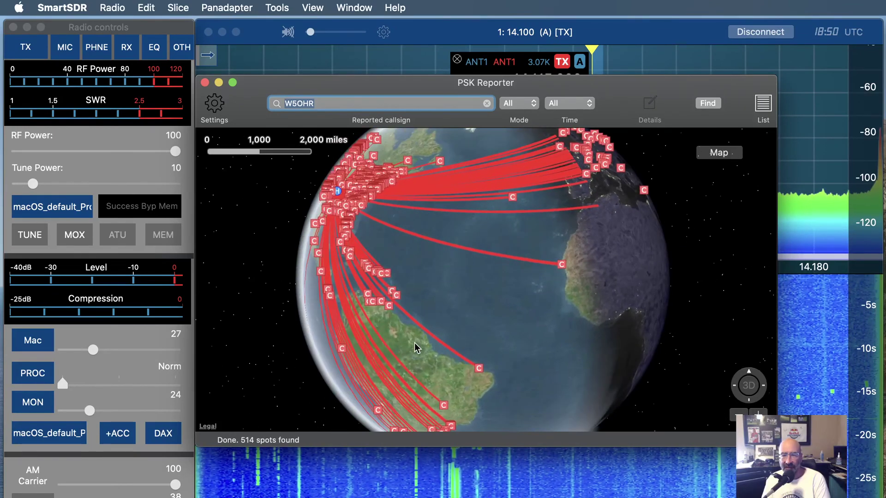
drag(623, 282, 403, 359)
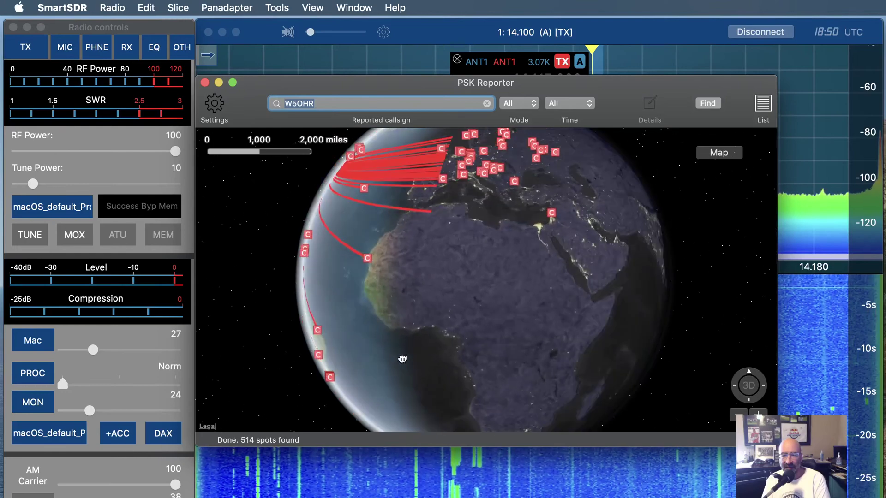
drag(575, 261, 450, 305)
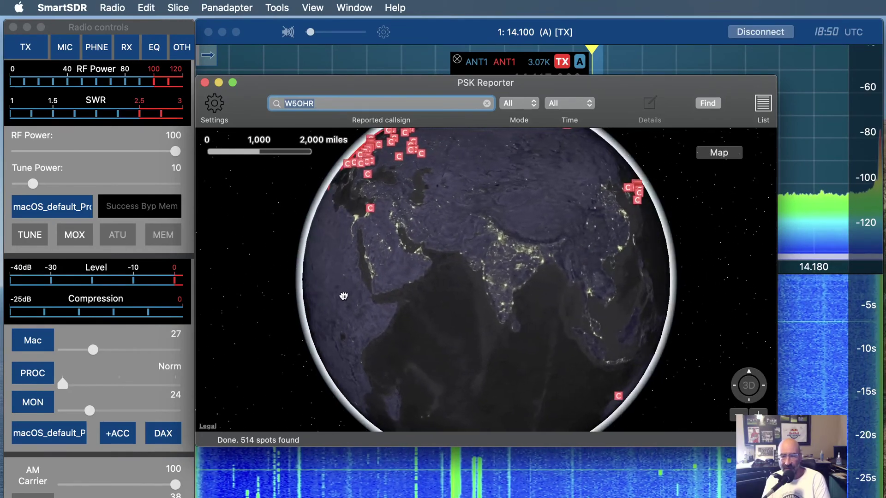
drag(449, 293, 784, 305)
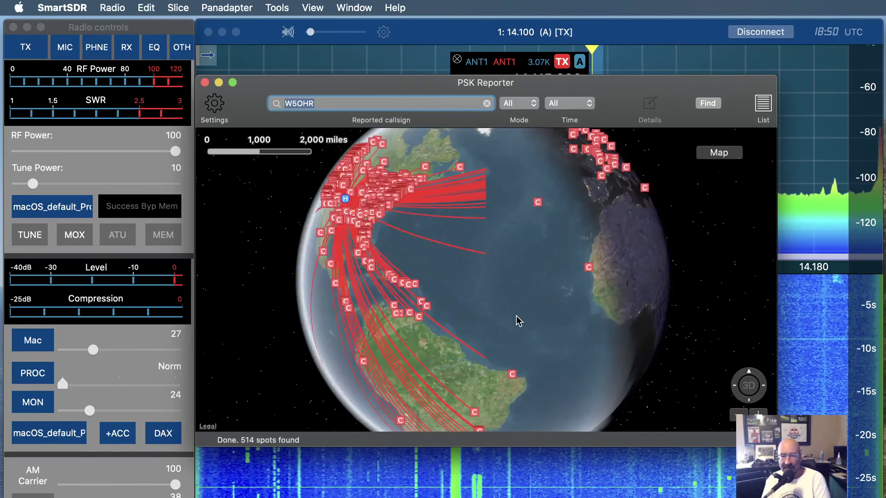
drag(490, 308, 661, 305)
drag(460, 225, 506, 293)
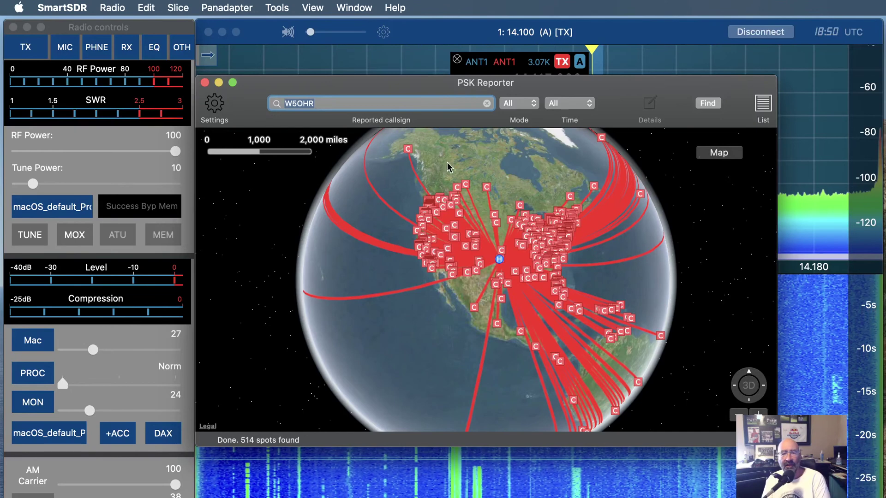
click(205, 83)
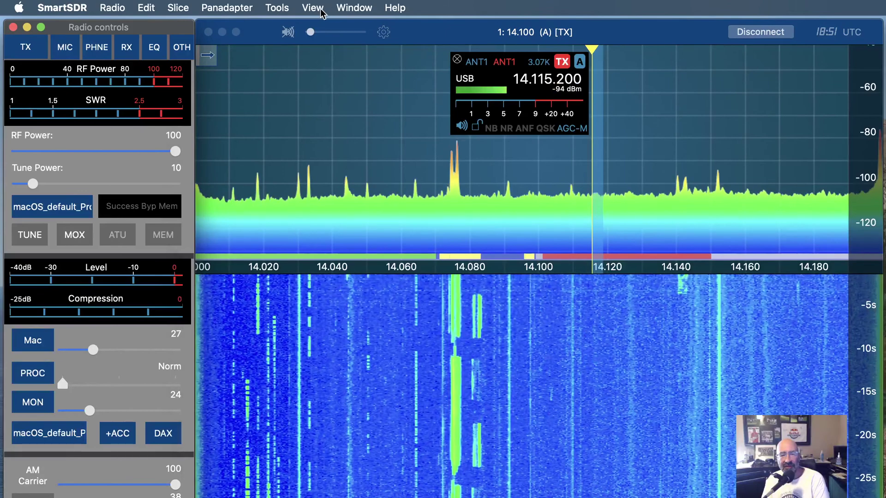
Step: Open the FT8 tool to review its band, mode, receive and transmit controls, and close it
click(278, 7)
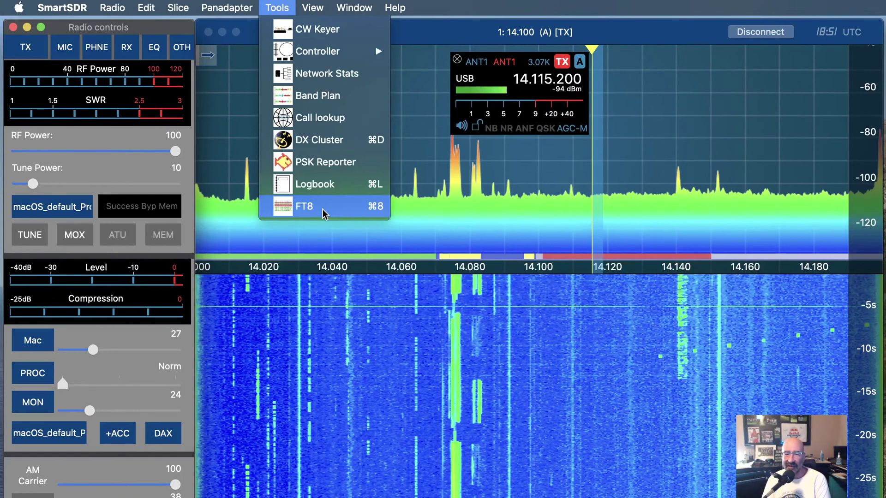
click(322, 209)
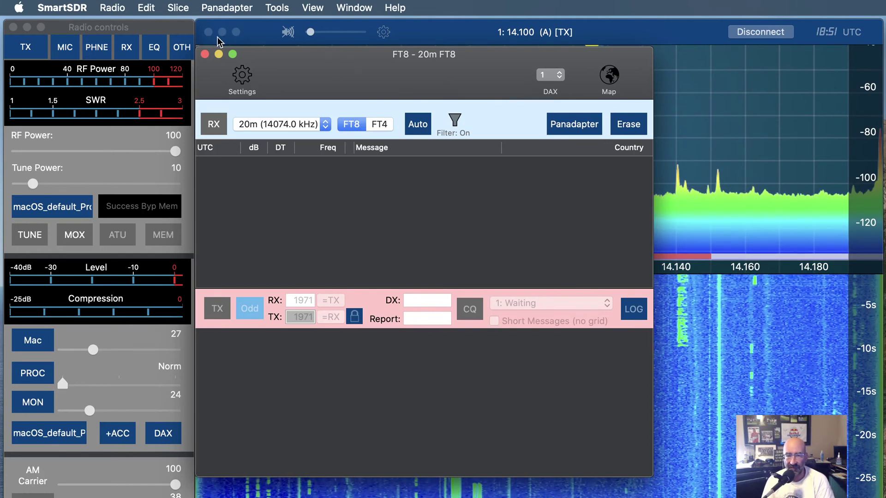
click(206, 55)
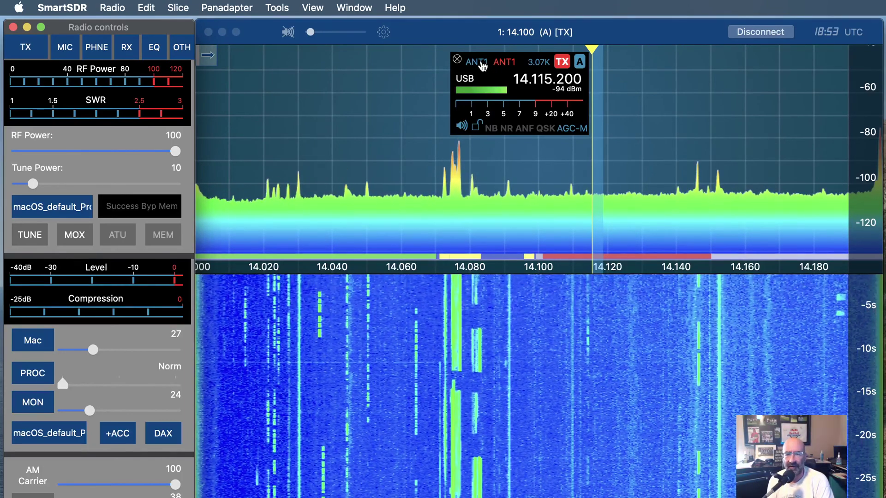
Step: Set slice A's receive antenna to ANT2, leaving the transmit antenna on ANT1
click(482, 66)
click(478, 63)
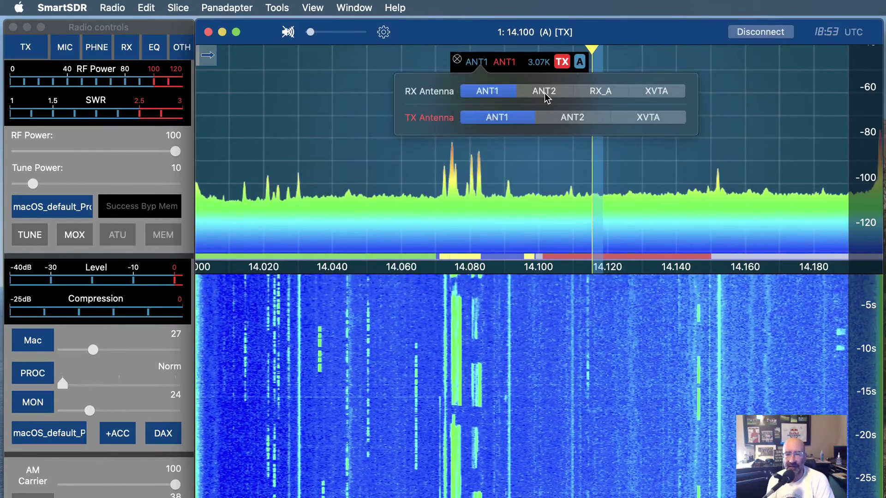
click(544, 91)
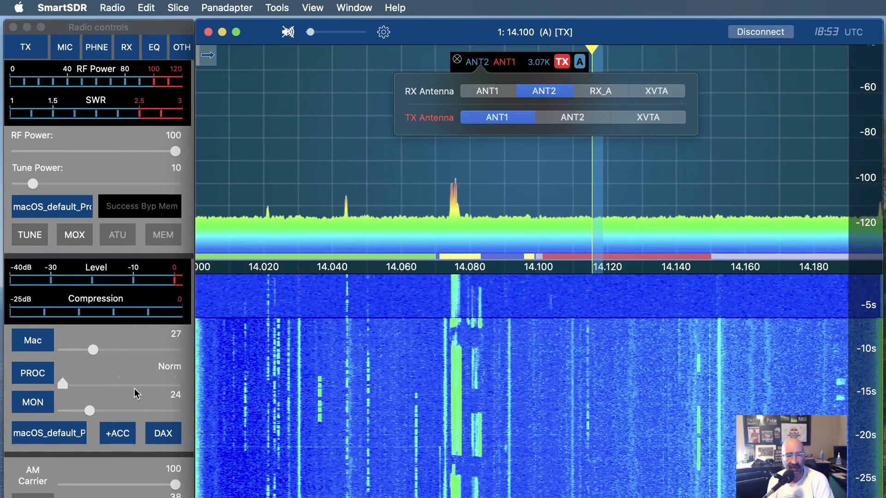
Step: Look through the radio controls from the transmit settings down to the slice and equalizer sections and back
scroll(136, 390, down, 5)
scroll(136, 393, down, 11)
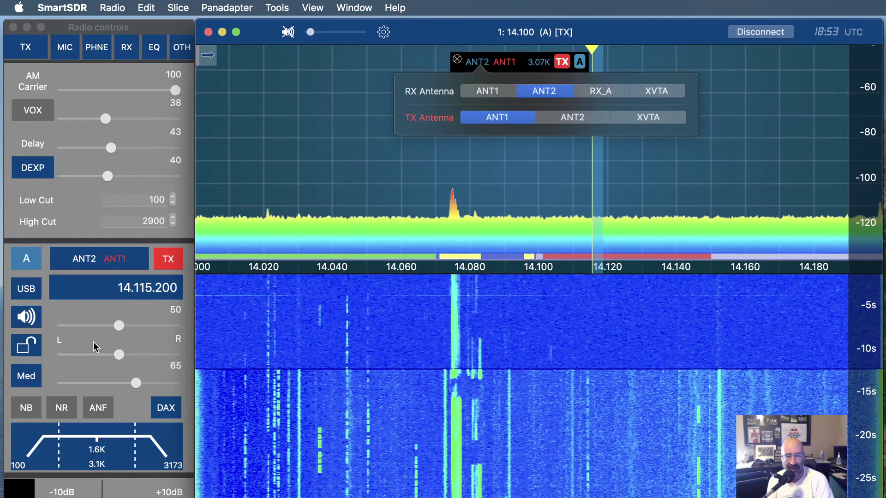
scroll(93, 383, down, 4)
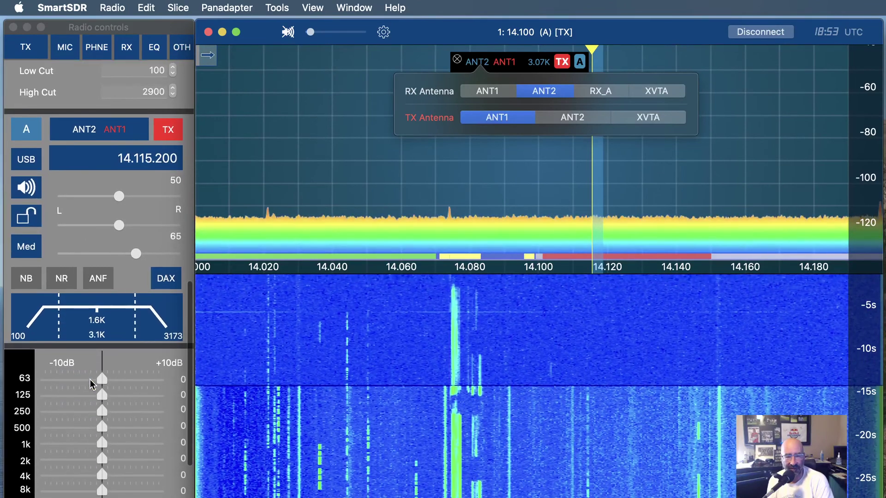
scroll(90, 379, up, 9)
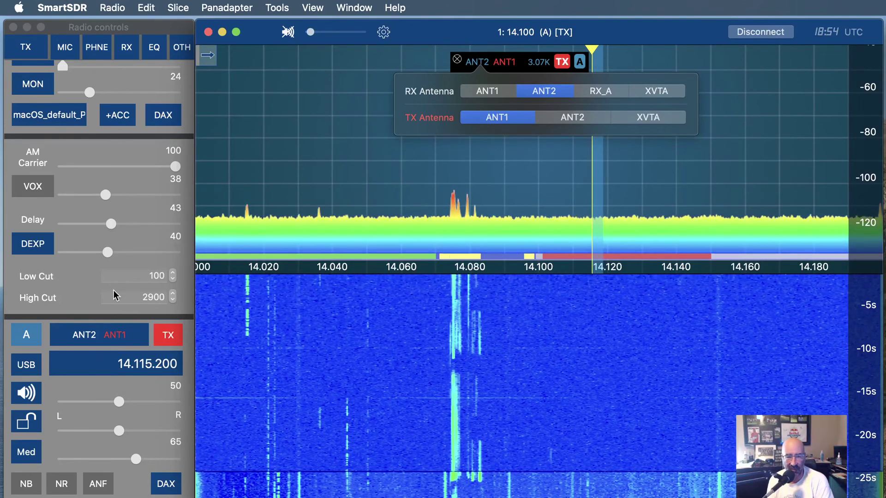
scroll(114, 295, down, 1)
scroll(115, 295, up, 5)
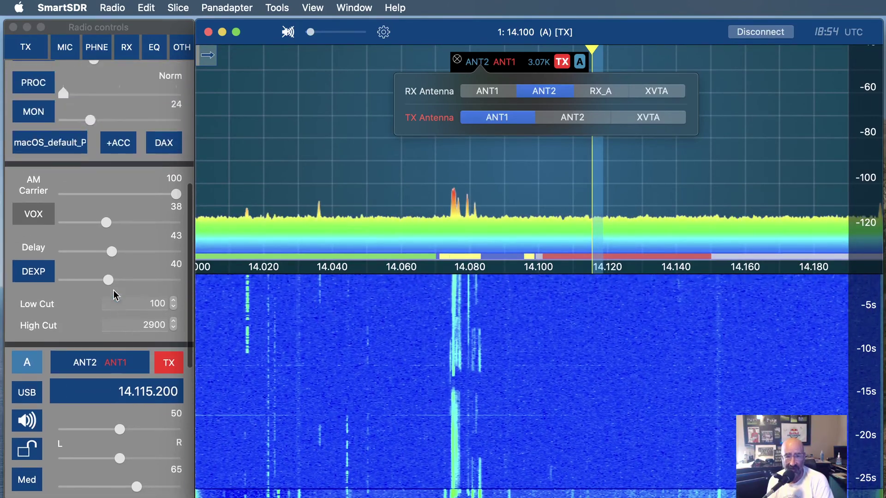
scroll(114, 295, up, 4)
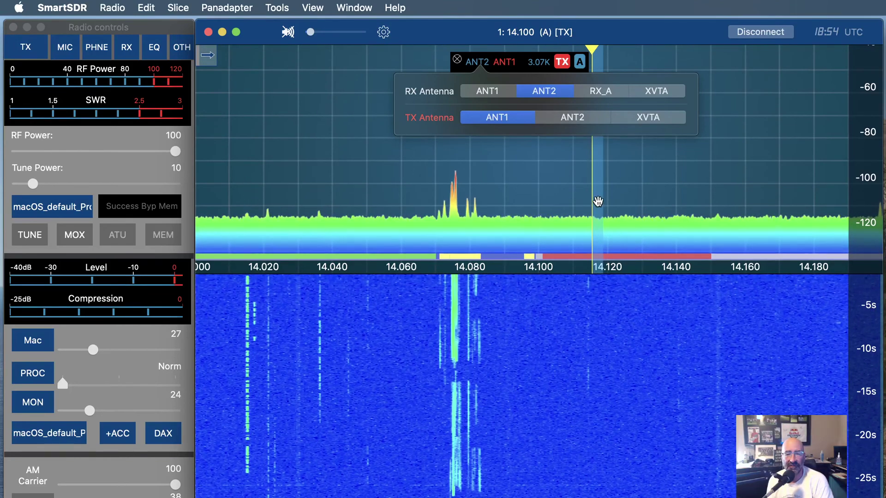
Step: Tune slice A down to 14.058.300 and set the panadapter's RF gain to 24 dB
click(559, 203)
drag(383, 210, 402, 213)
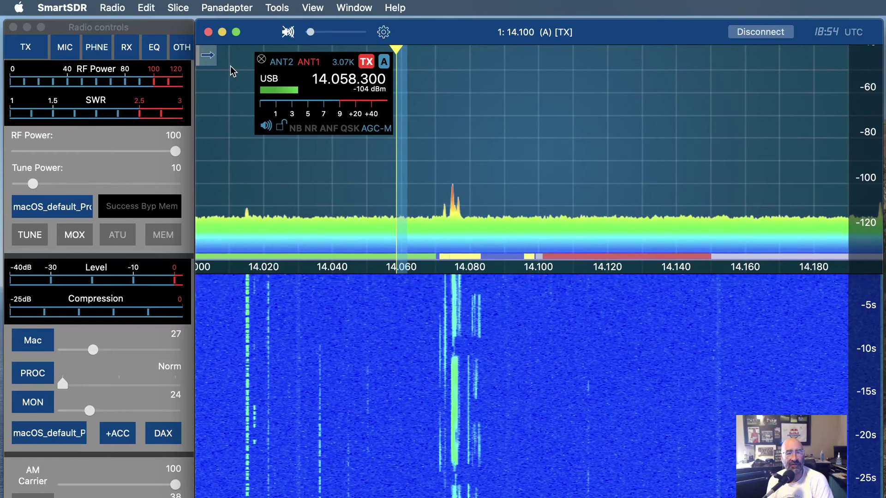
click(205, 57)
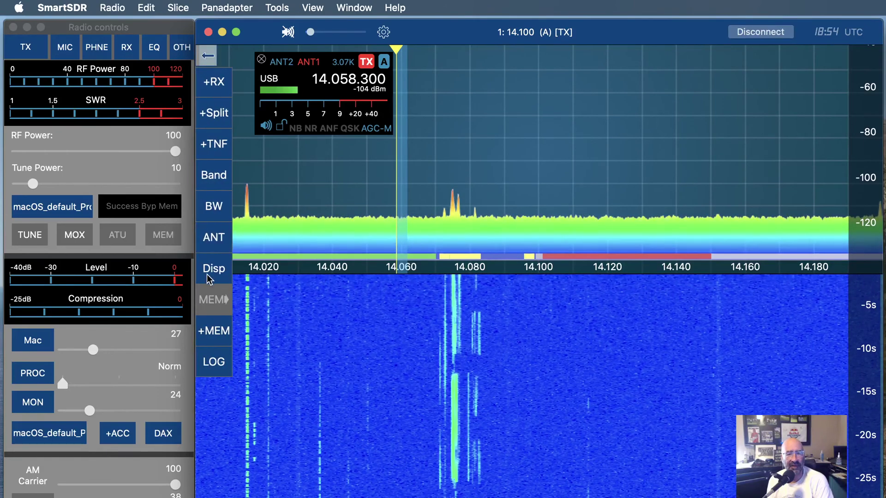
click(217, 240)
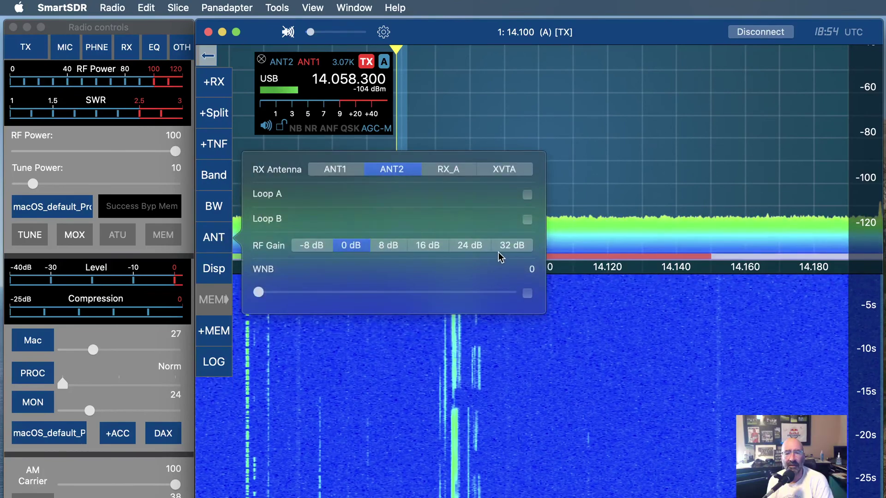
click(477, 250)
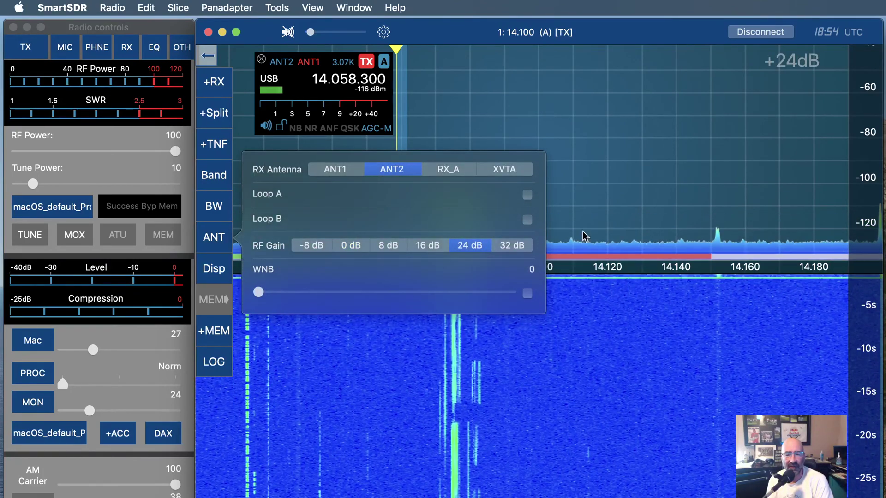
click(692, 180)
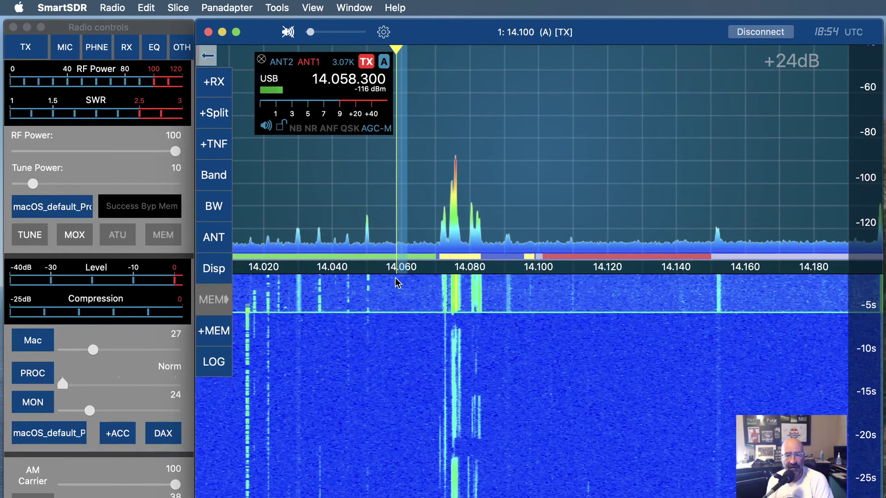
Step: Open the separate control window for slice A and step its frequency up to 14.059.000
double_click(355, 87)
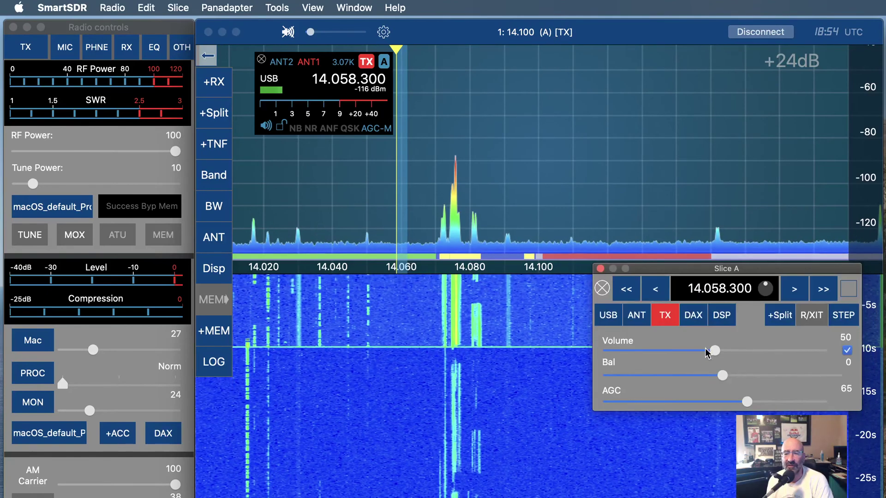
click(796, 289)
click(796, 289)
click(796, 290)
click(796, 289)
click(796, 289)
click(797, 290)
click(797, 290)
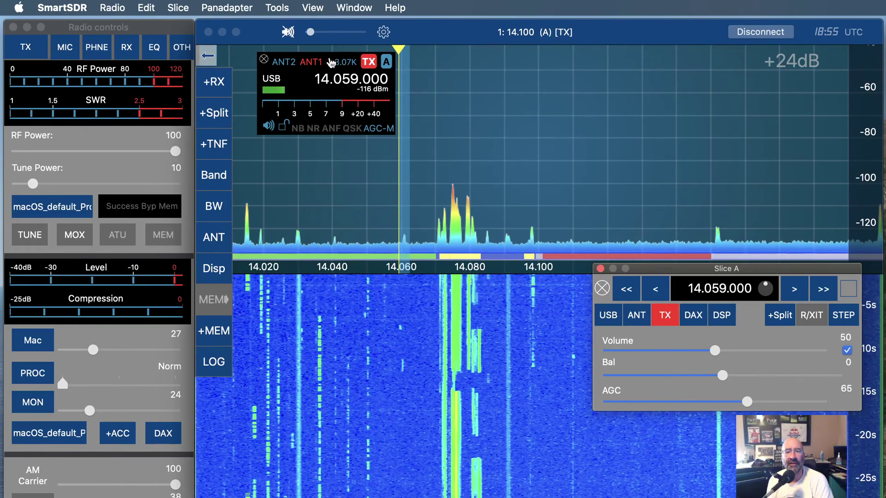
Step: Set slice A's receive filter to the 2.7K preset in the radio controls
click(346, 68)
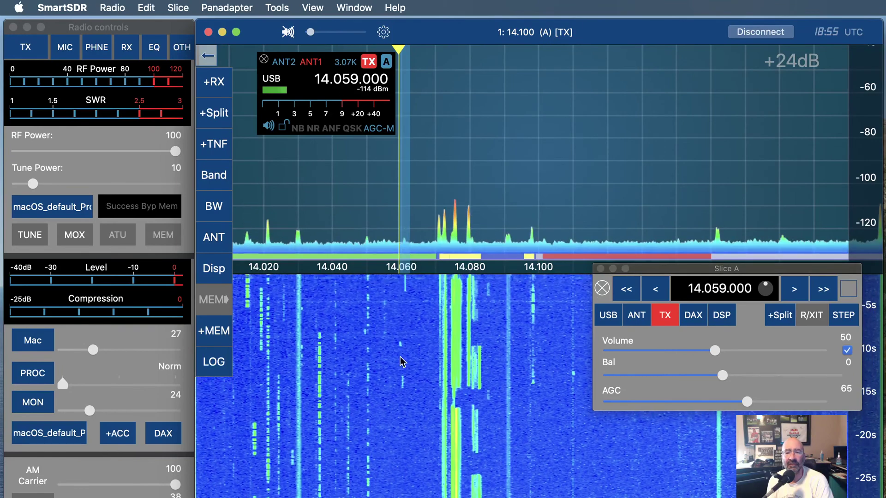
scroll(95, 422, down, 10)
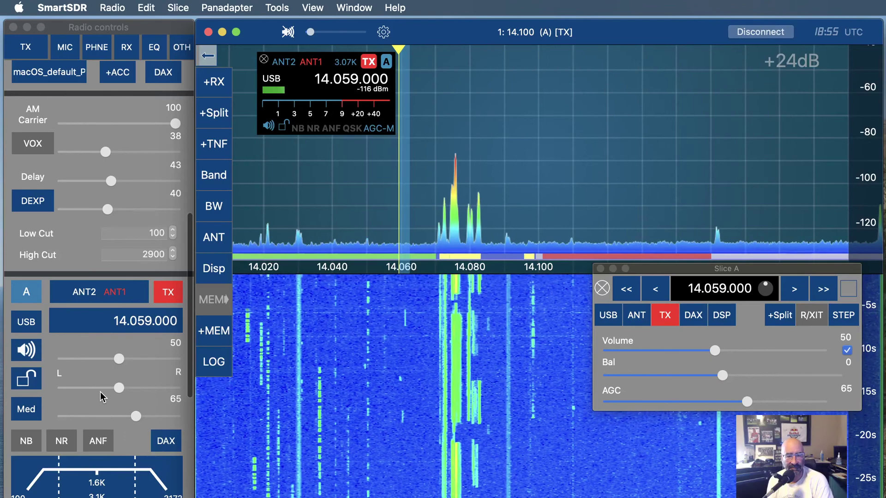
scroll(99, 406, down, 8)
scroll(100, 392, down, 5)
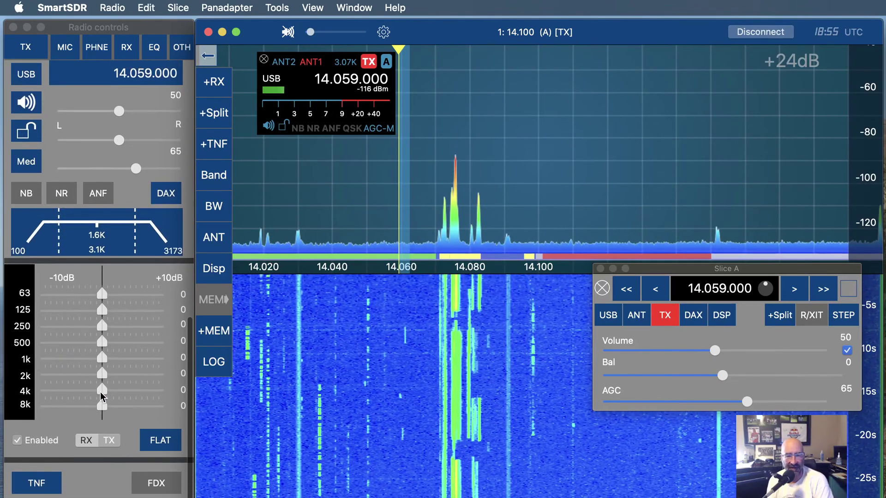
scroll(131, 393, up, 4)
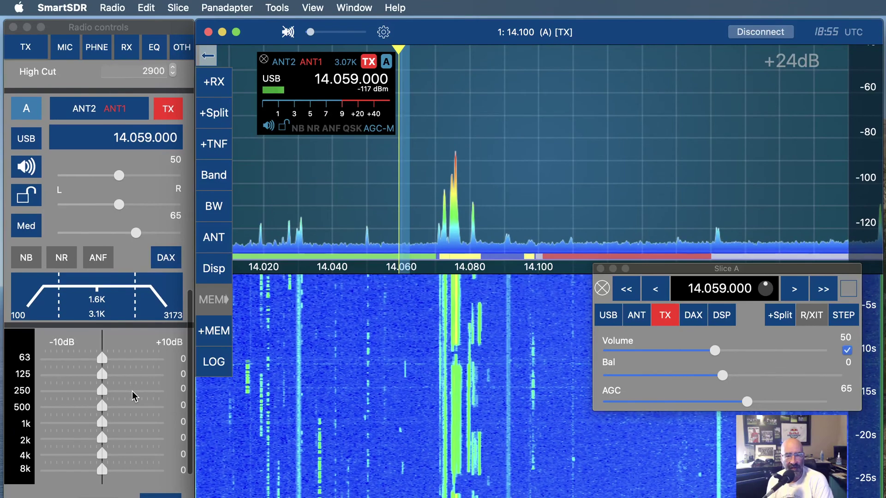
click(111, 310)
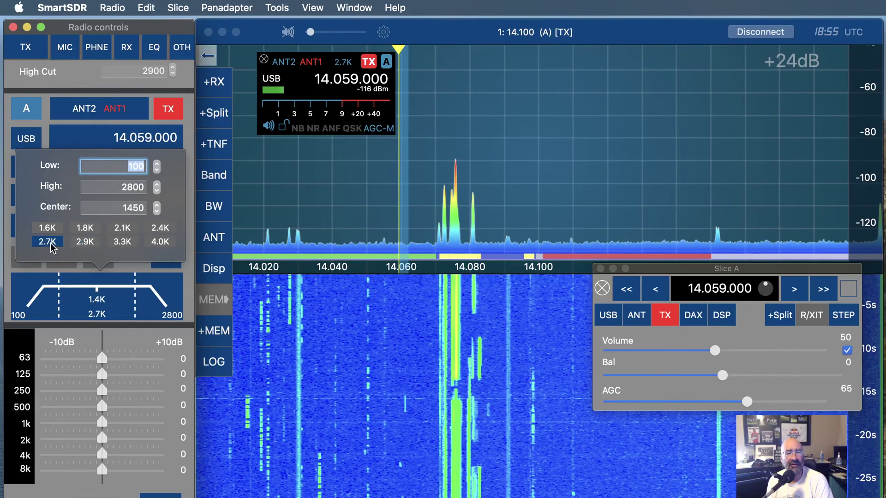
click(121, 312)
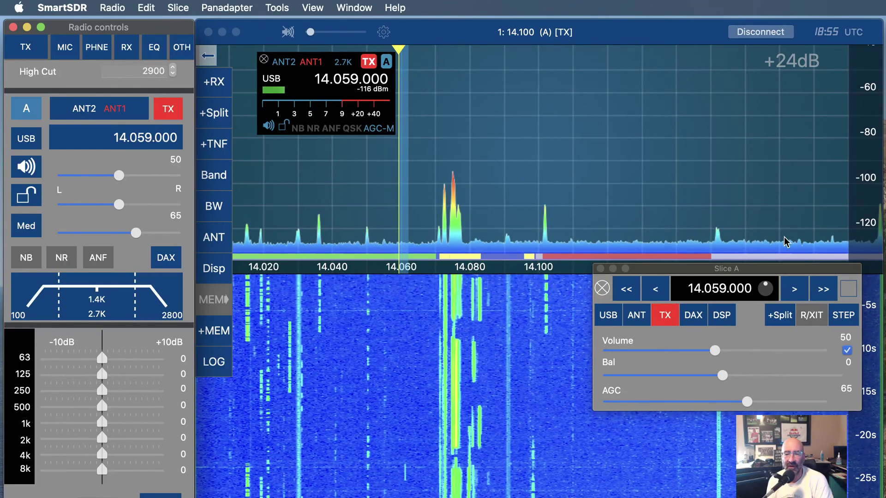
Step: Tune slice A up to 14.174.000 on the panadapter and move its control window nearer the middle of the waterfall
click(405, 187)
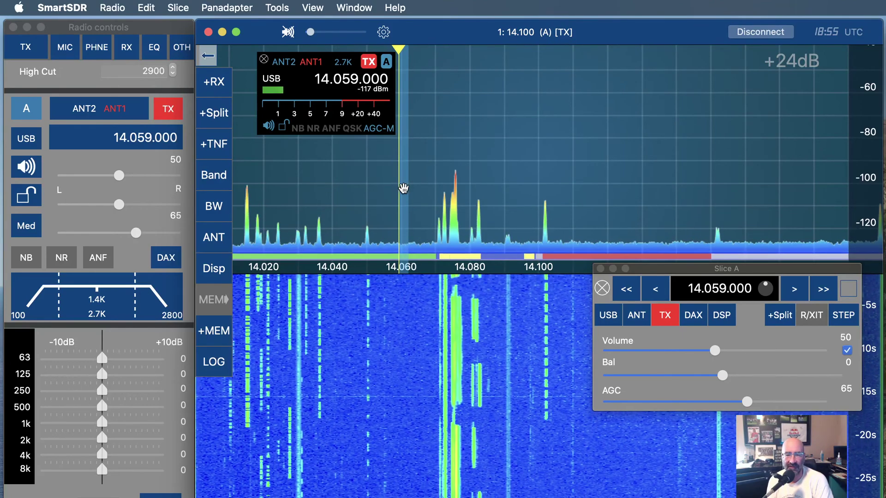
mouse_move(403, 188)
mouse_down()
mouse_move(751, 207)
mouse_move(721, 206)
mouse_move(741, 209)
mouse_up()
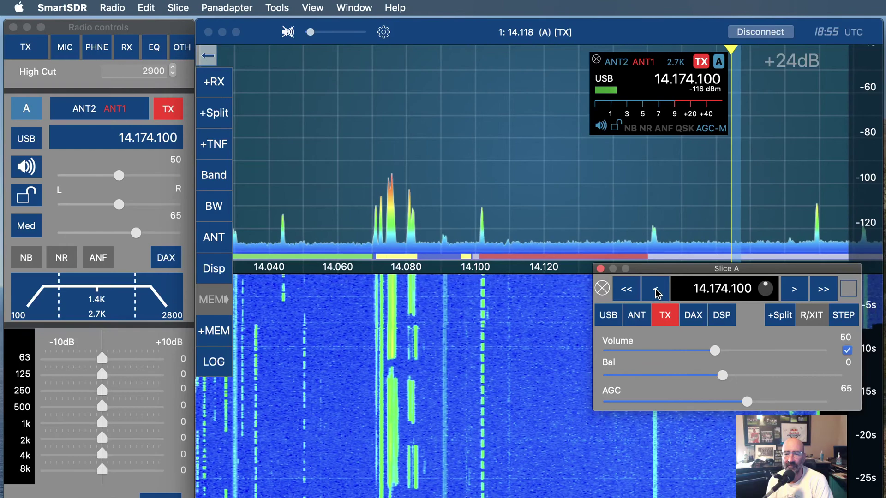
drag(665, 271, 401, 286)
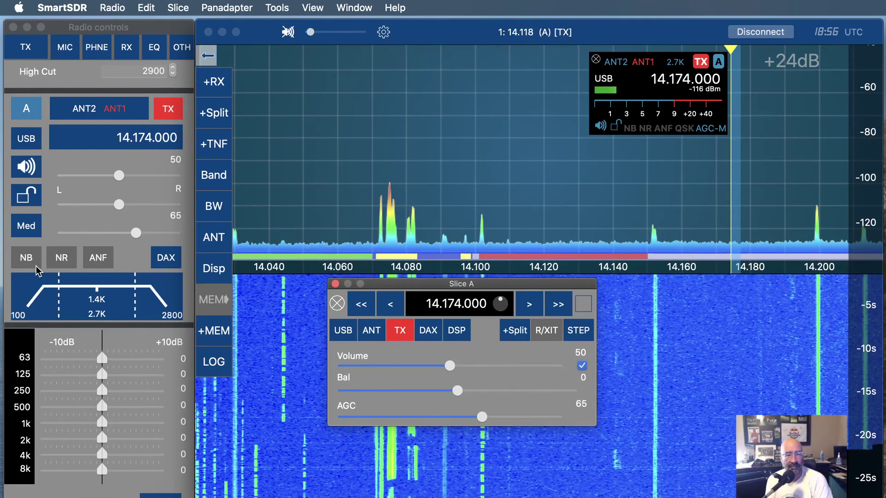
Step: Set the Mac audio output device to UMC202HD 192k and raise the MIC threshold slightly in the audio settings
scroll(36, 266, up, 12)
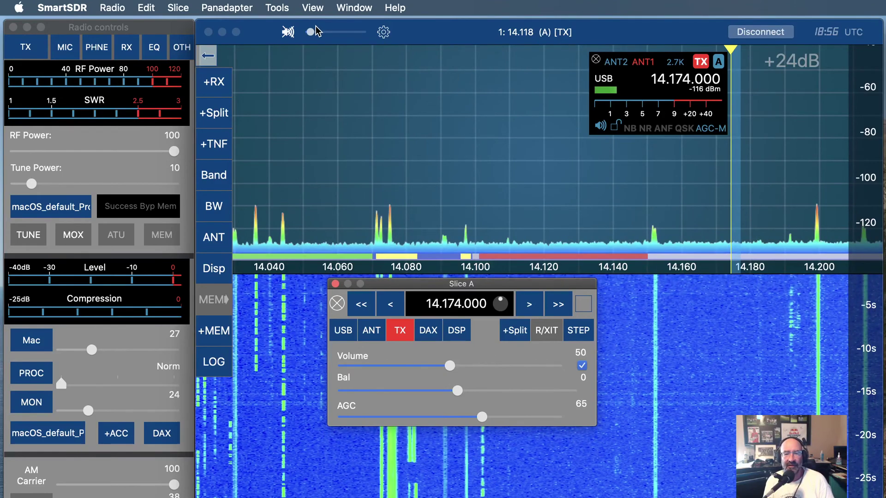
click(383, 32)
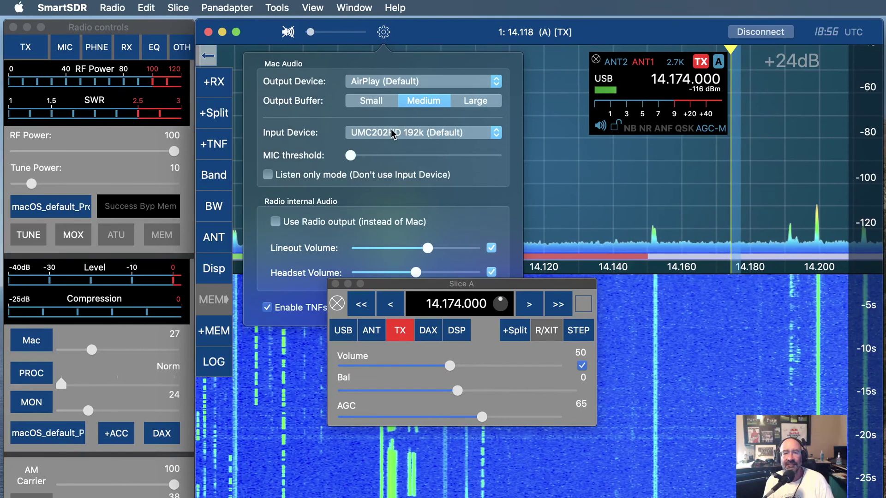
click(391, 83)
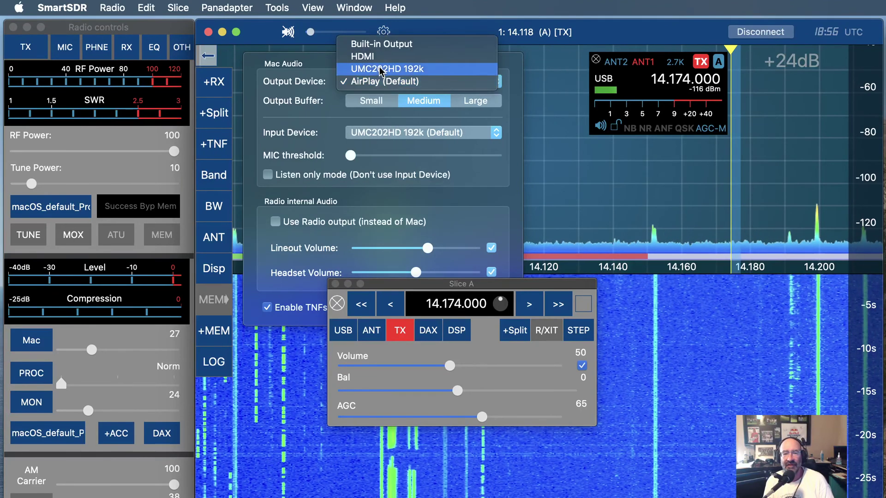
click(382, 70)
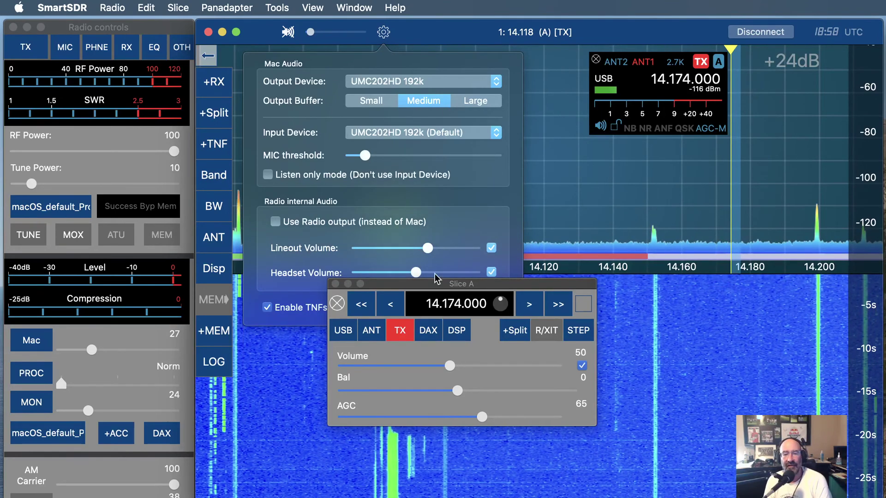
click(460, 36)
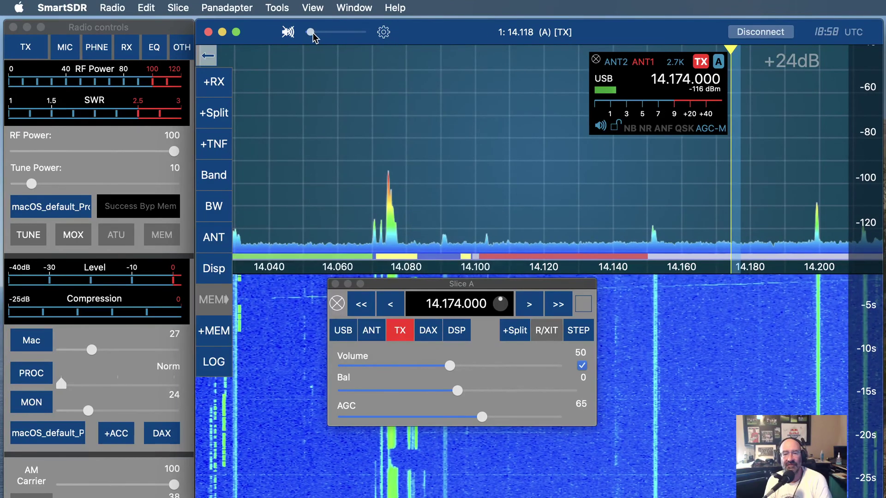
Step: Unmute the Mac audio and raise the main volume to slightly above the midpoint
drag(310, 33, 337, 33)
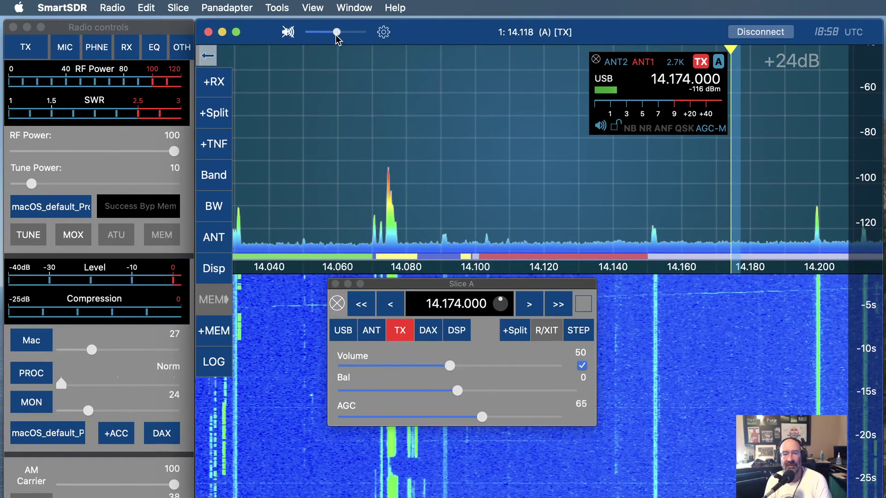
click(289, 33)
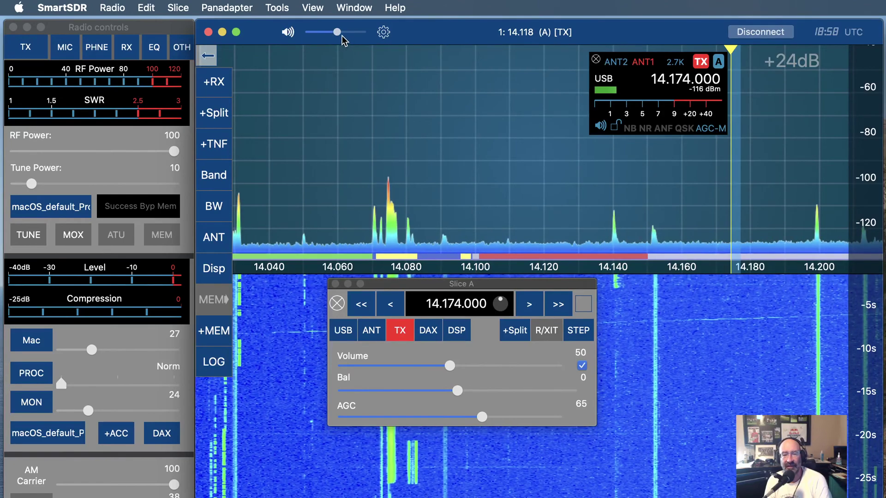
mouse_move(337, 33)
mouse_down()
mouse_move(367, 42)
mouse_move(349, 37)
mouse_up()
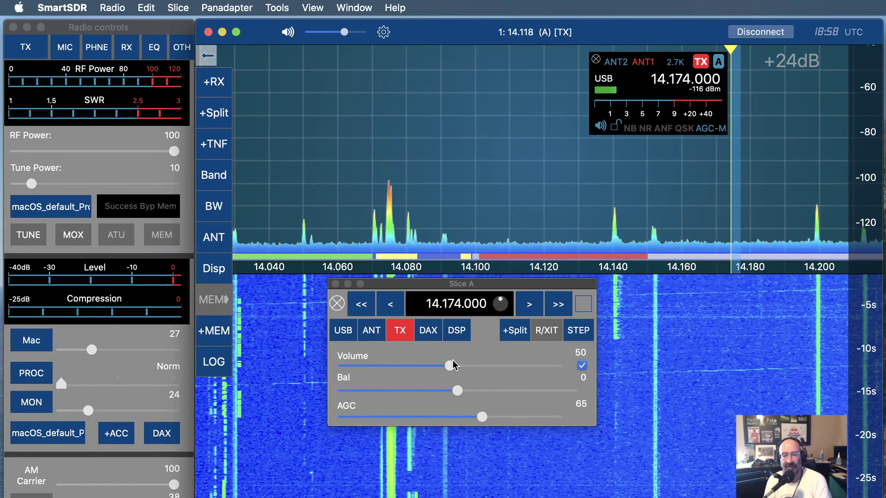
Step: Set slice A's volume to 51 and AGC to 43, and move its control window up over the spectrum
drag(451, 365, 474, 366)
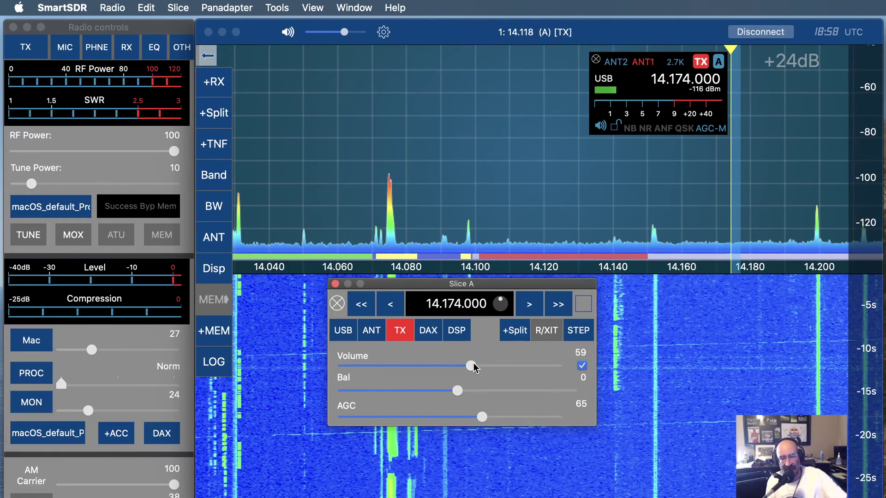
drag(474, 366, 455, 369)
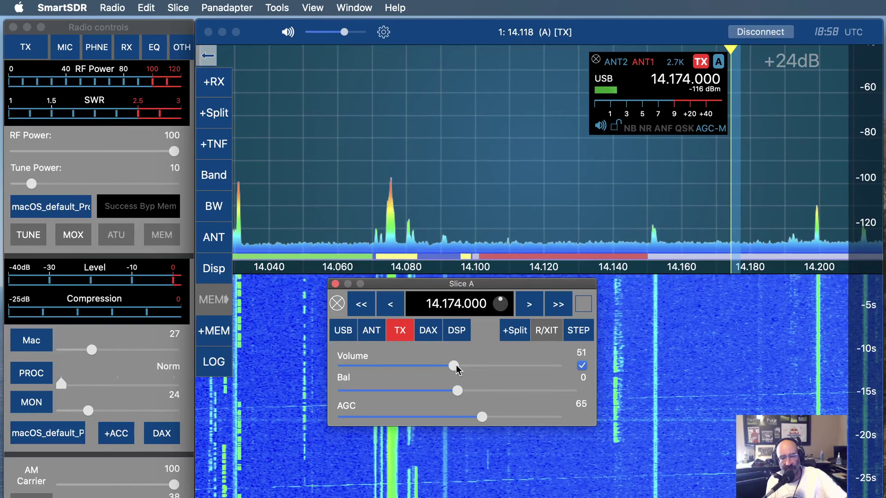
drag(482, 417, 434, 425)
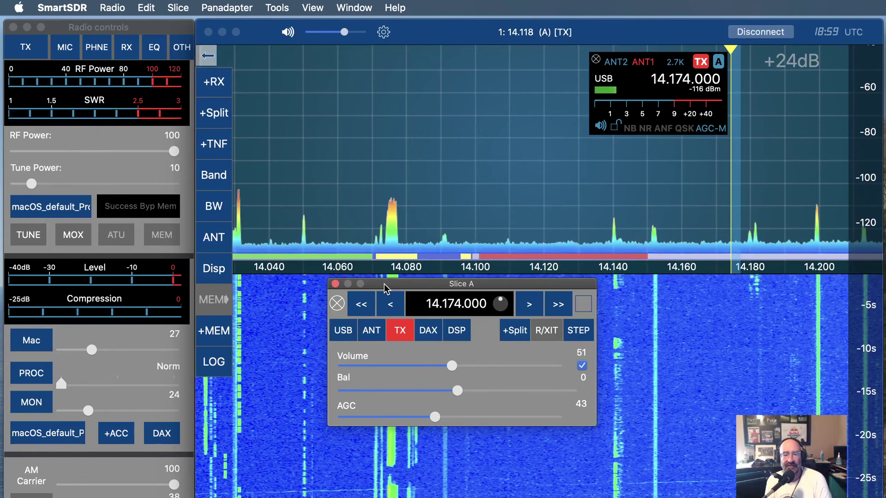
drag(387, 289, 356, 71)
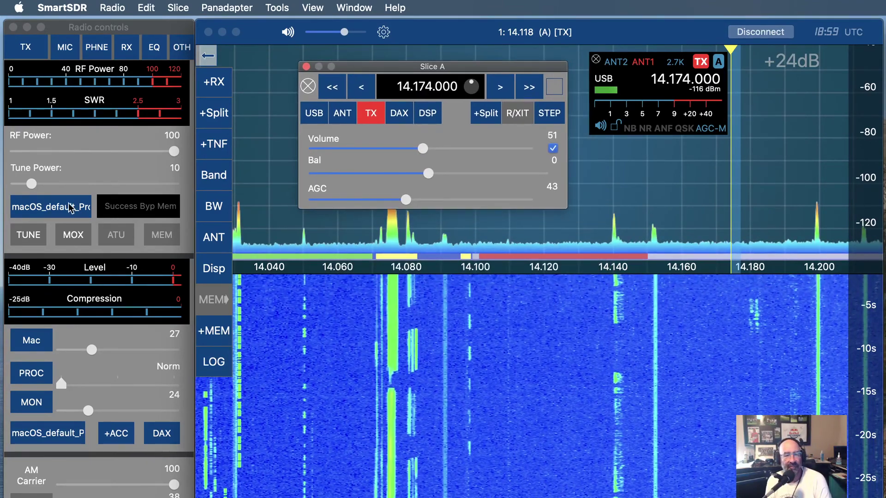
Step: Turn on VOX in the radio's phone controls
scroll(92, 164, down, 10)
scroll(93, 164, up, 1)
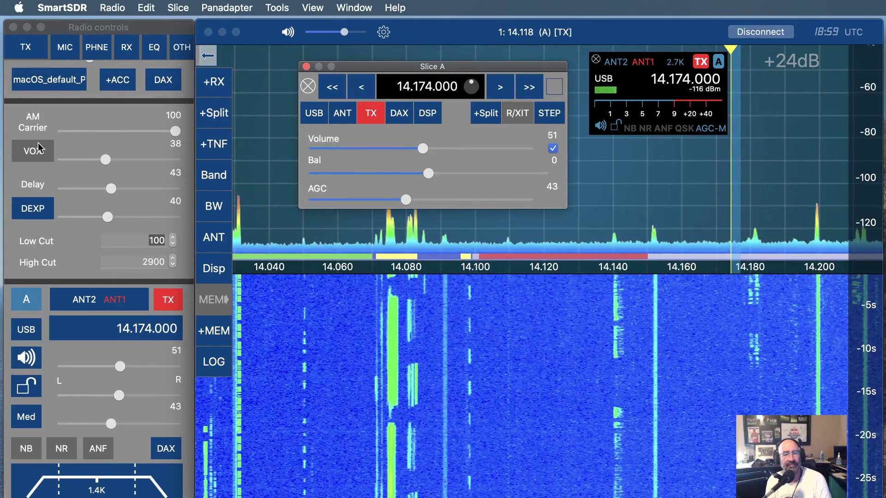
click(34, 156)
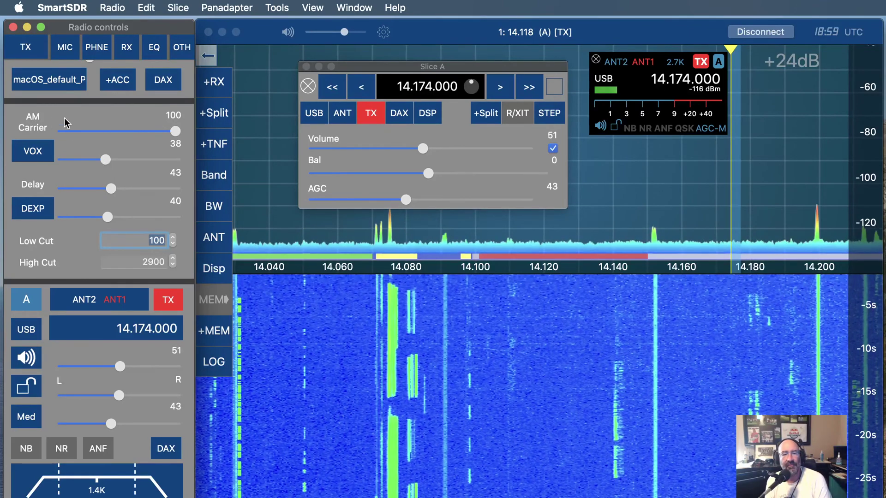
Step: Set the AM carrier level to 48 and the VOX level to 19 in the phone controls
scroll(115, 124, up, 5)
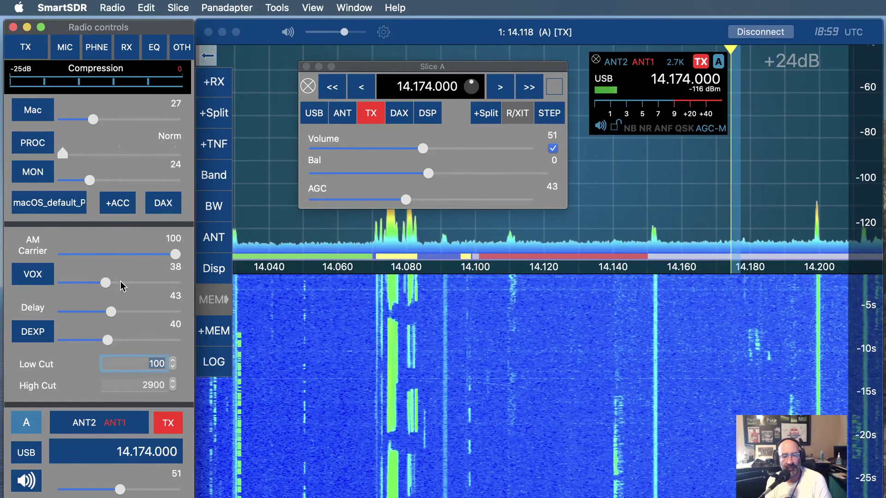
click(104, 254)
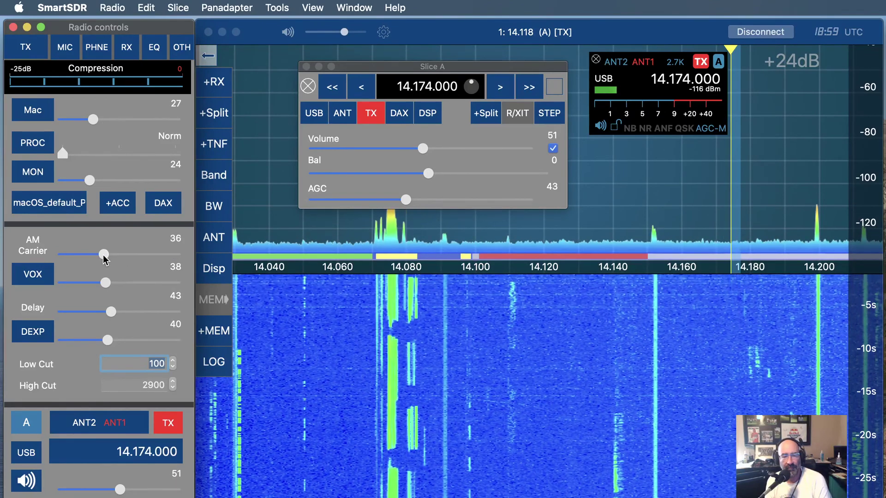
click(117, 254)
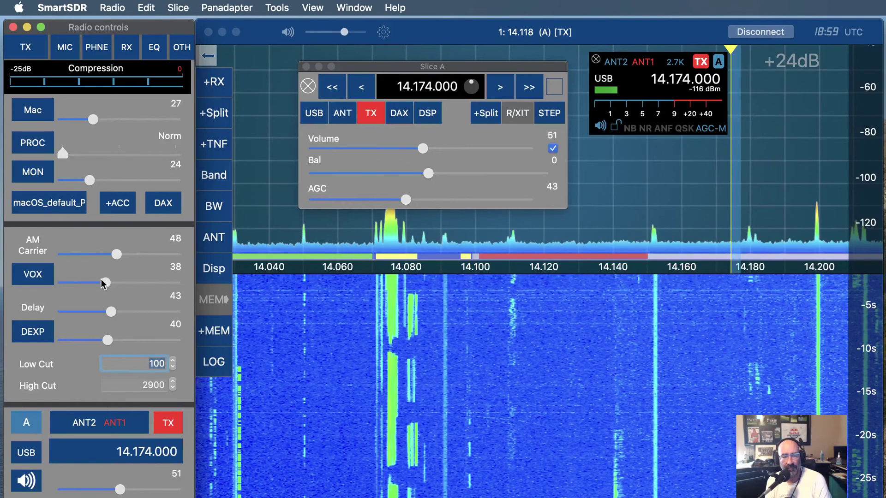
drag(103, 285, 82, 287)
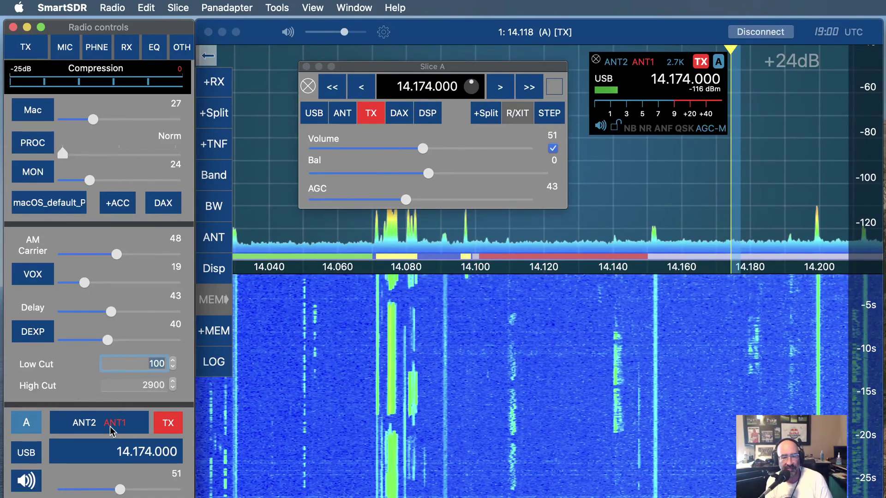
scroll(104, 360, down, 3)
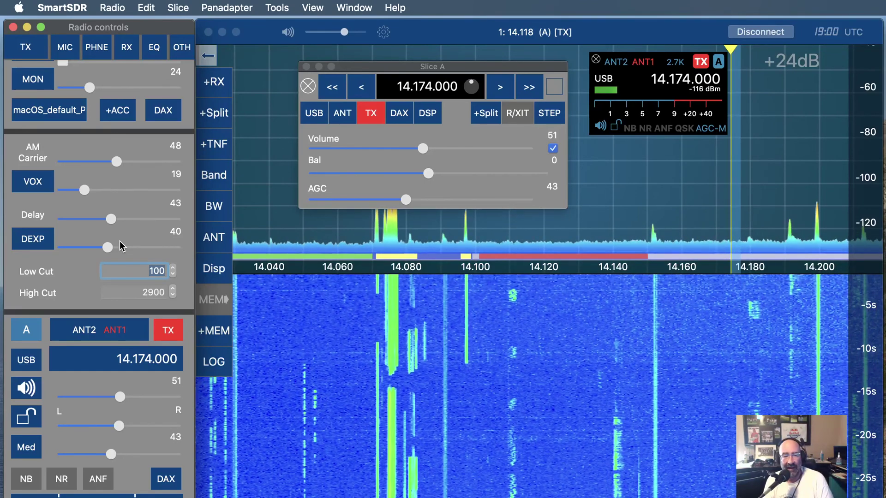
scroll(120, 245, up, 5)
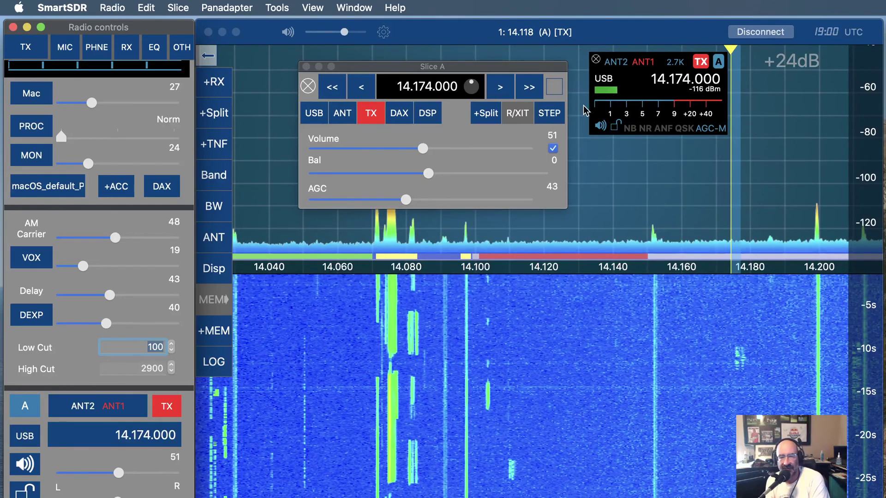
Step: Step slice A's frequency up to 14.174.500 and back down to 14.174.400 in its control window
click(665, 80)
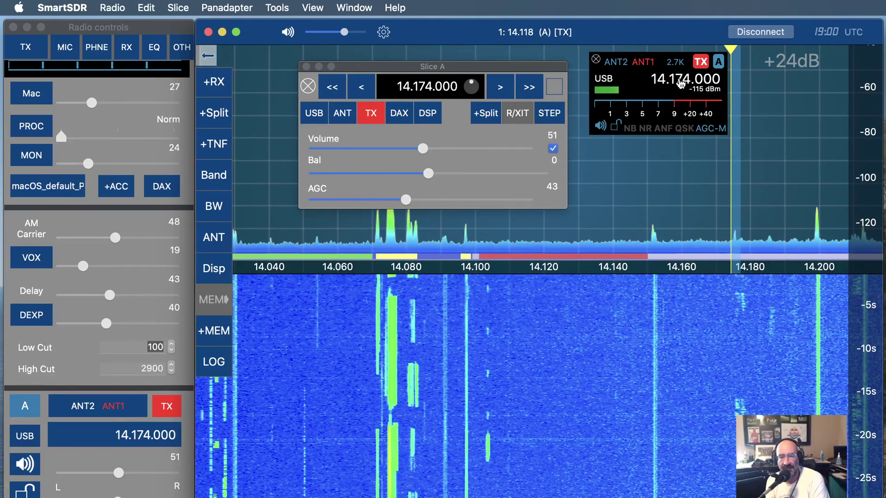
click(500, 90)
click(501, 91)
click(501, 90)
click(501, 91)
click(501, 91)
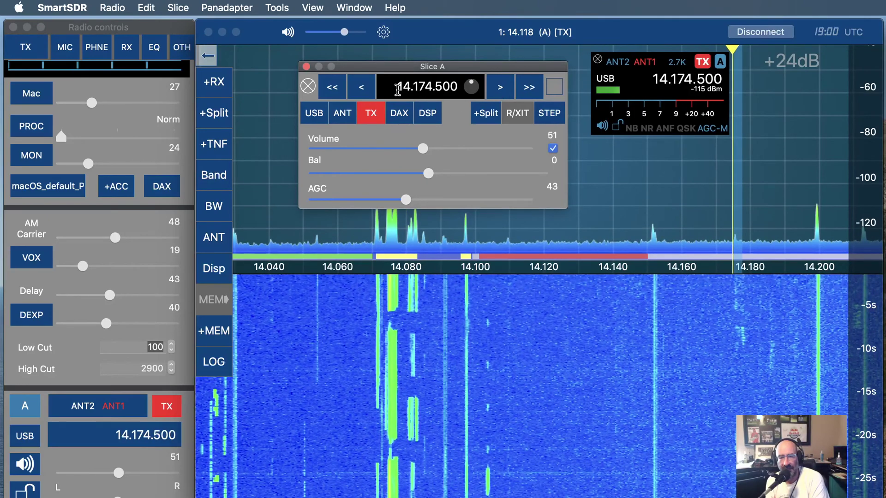
click(361, 90)
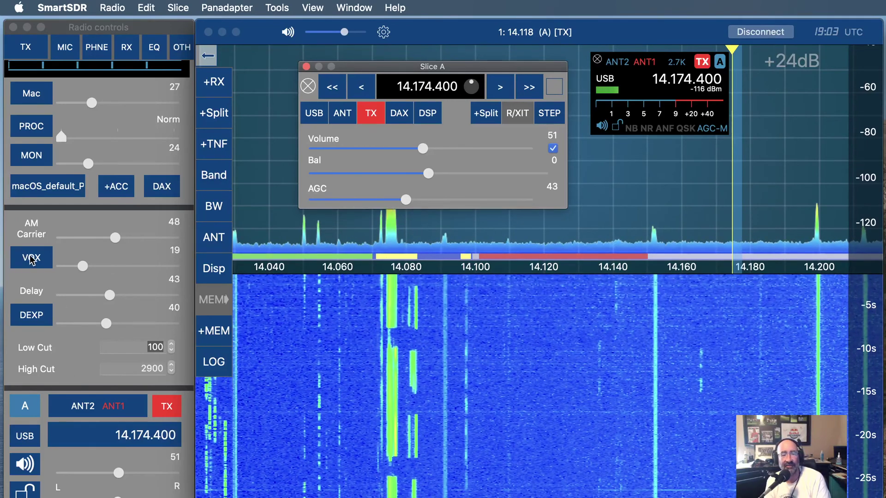
Step: Test transmitting twice on 14.174.400 with the microphone section's DAX switched off, and end by switching DAX back on
scroll(110, 210, up, 3)
scroll(109, 211, up, 2)
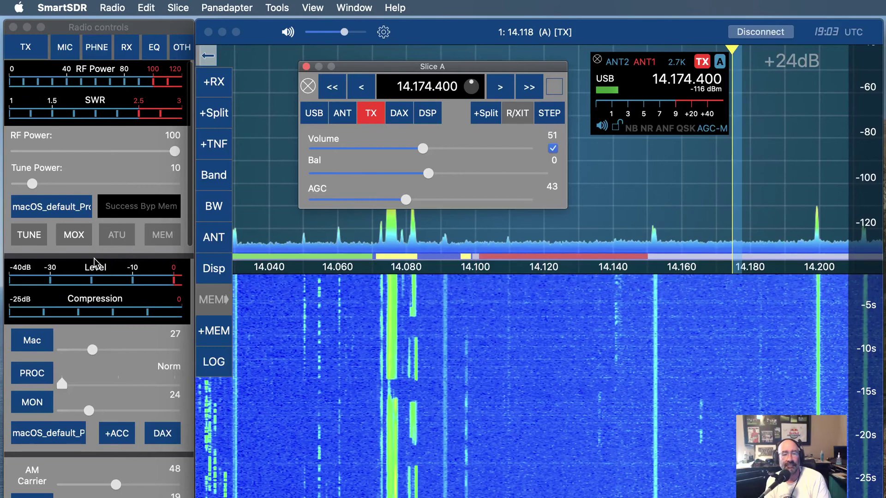
scroll(107, 256, down, 4)
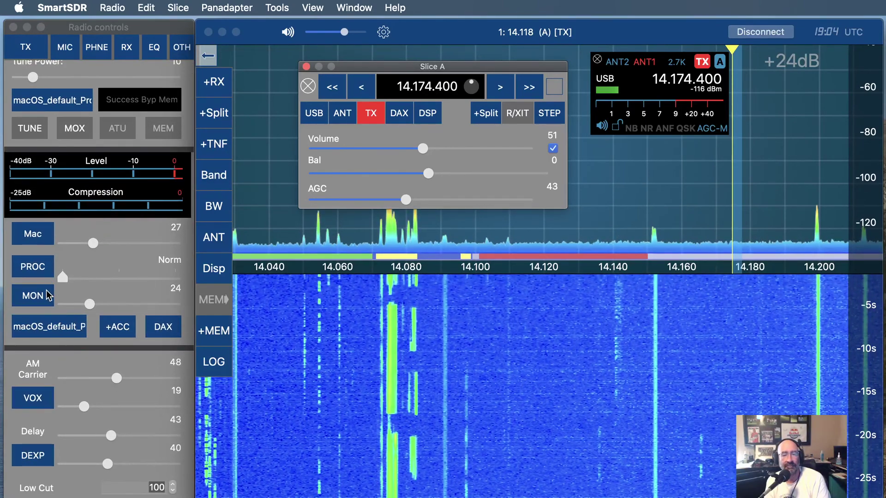
click(168, 331)
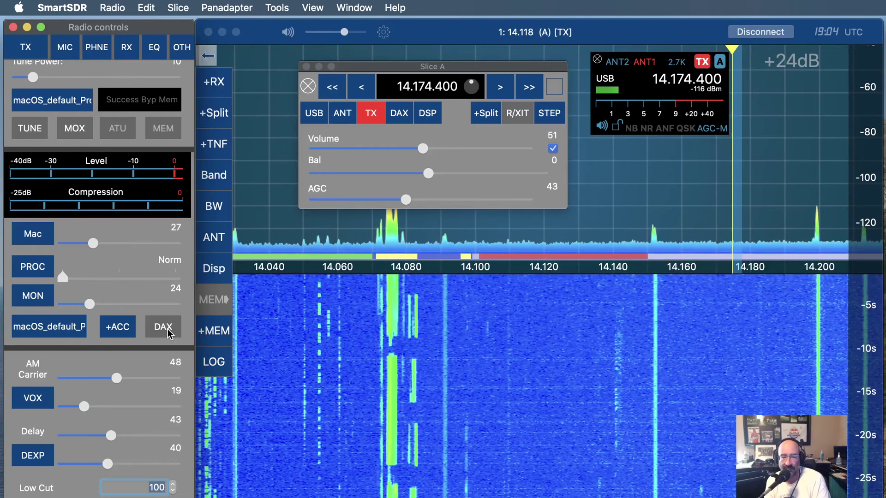
key(space)
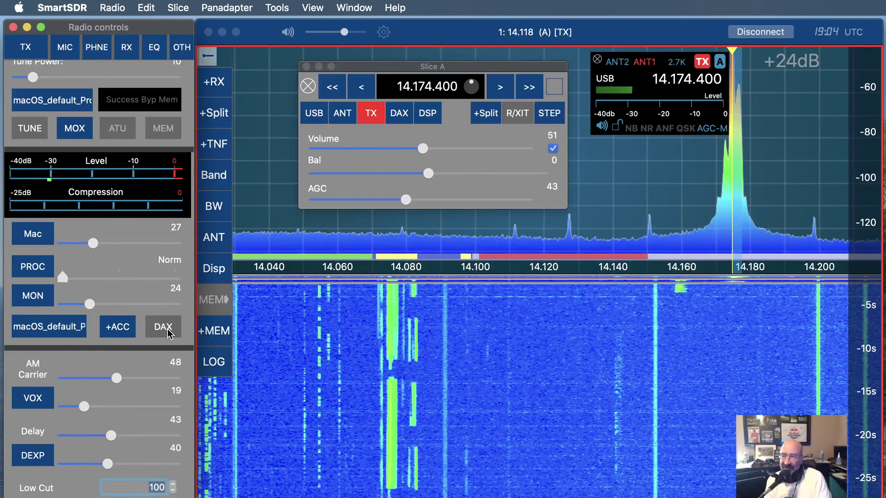
key(space)
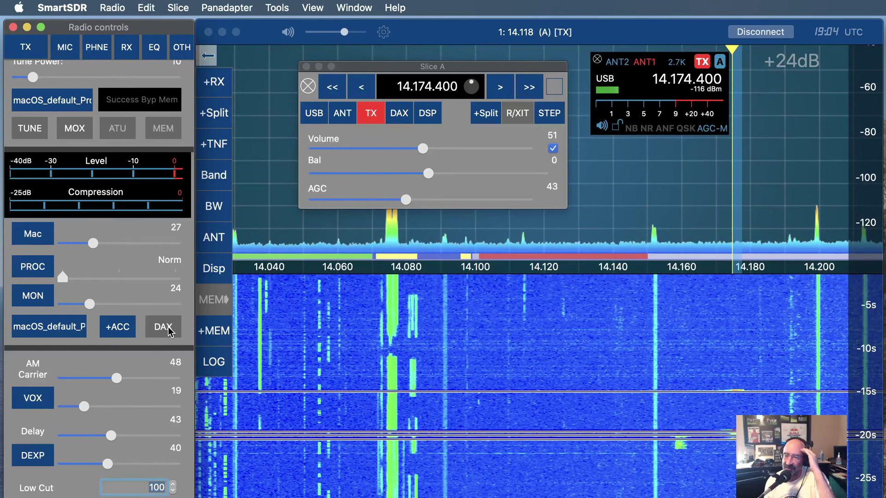
key(space)
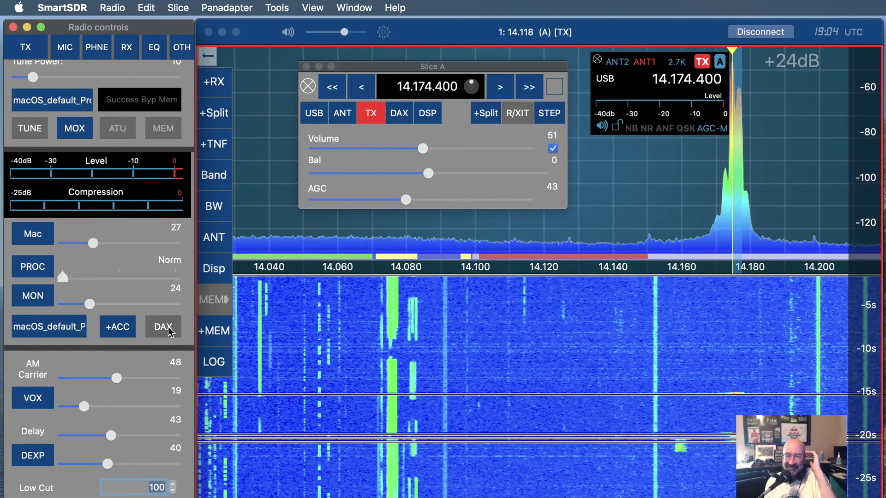
key(space)
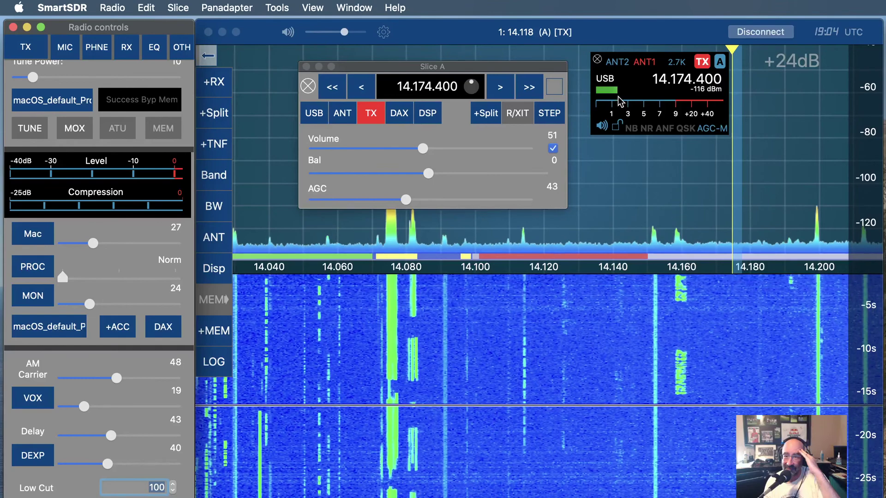
Step: Step slice A up to 14.174.500 and switch off DAX in the microphone section for another transmit test
click(499, 89)
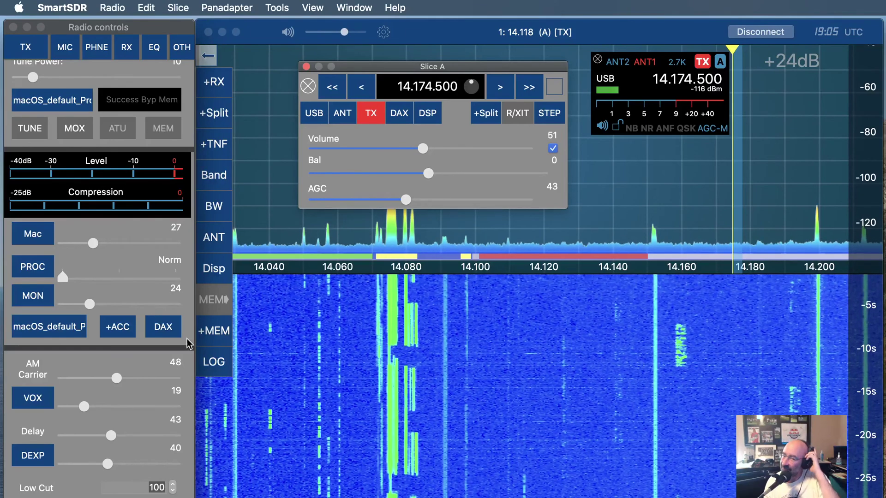
click(172, 332)
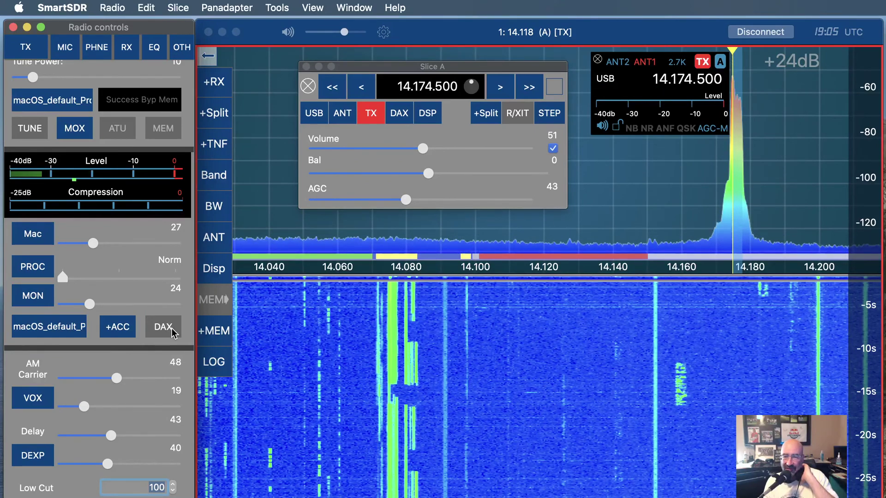
Step: Test transmitting on 14.174.500 with the microphone section's DAX switched off, and end with DAX switched back on
click(163, 326)
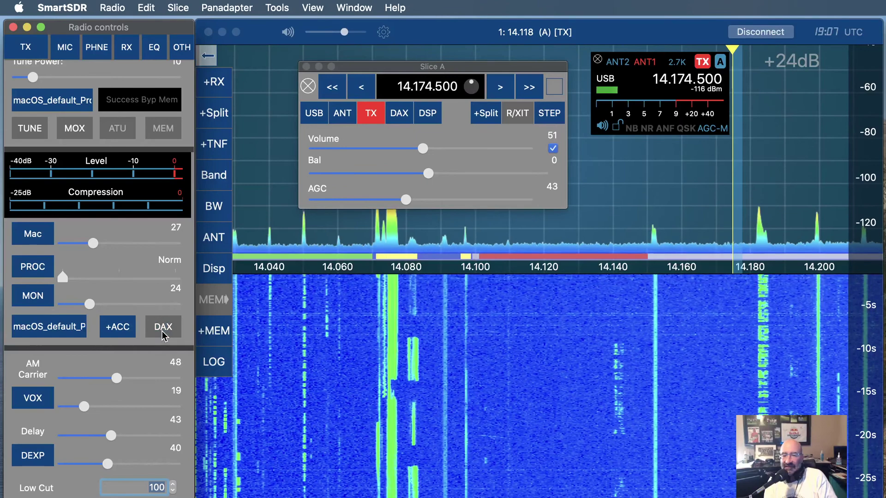
click(162, 328)
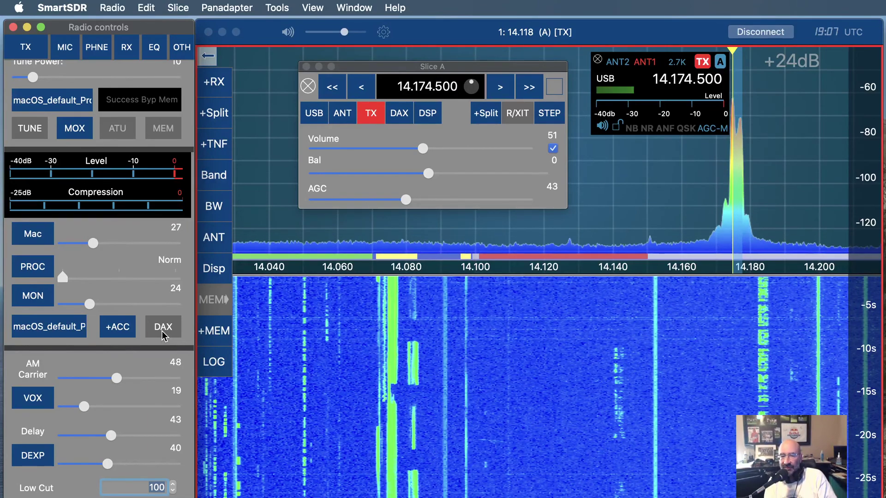
click(162, 330)
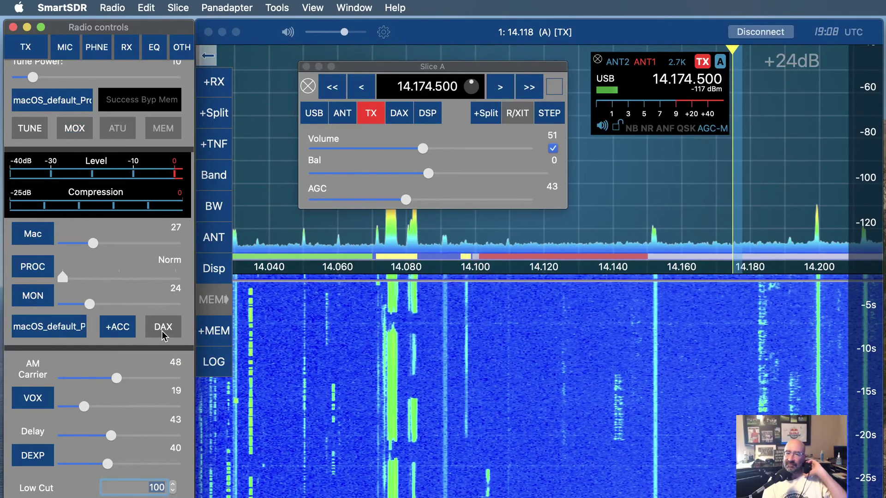
click(163, 327)
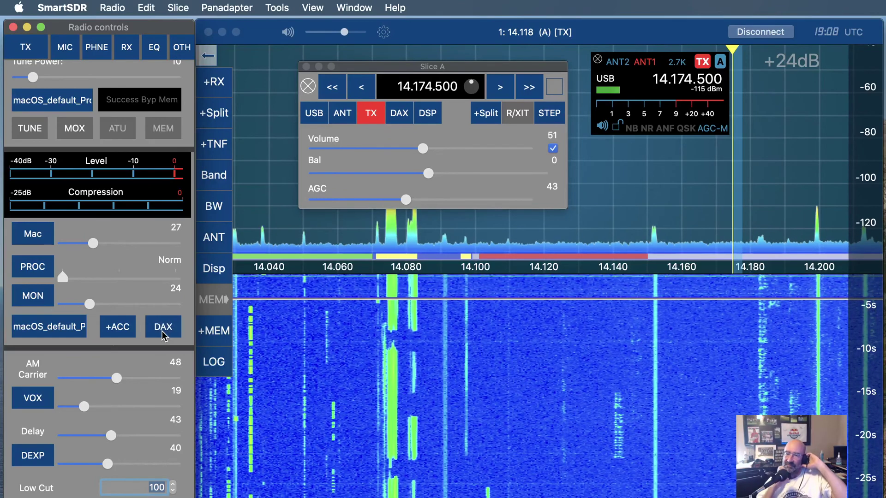
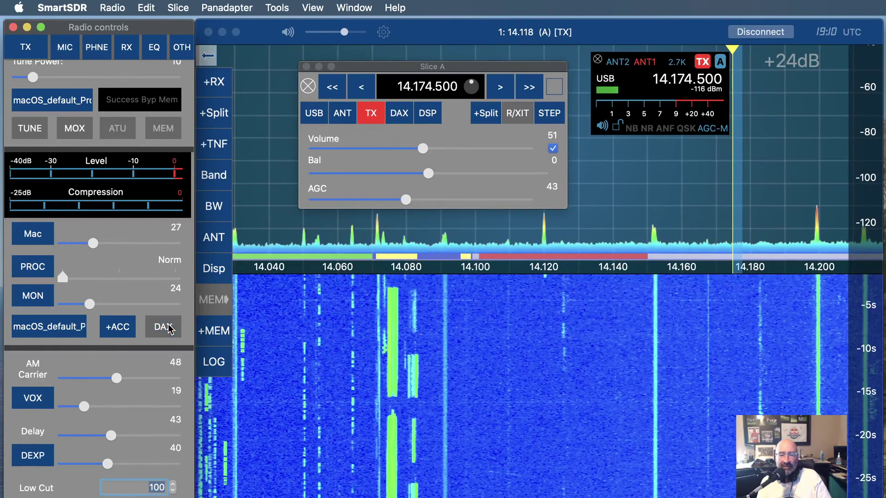
key(space)
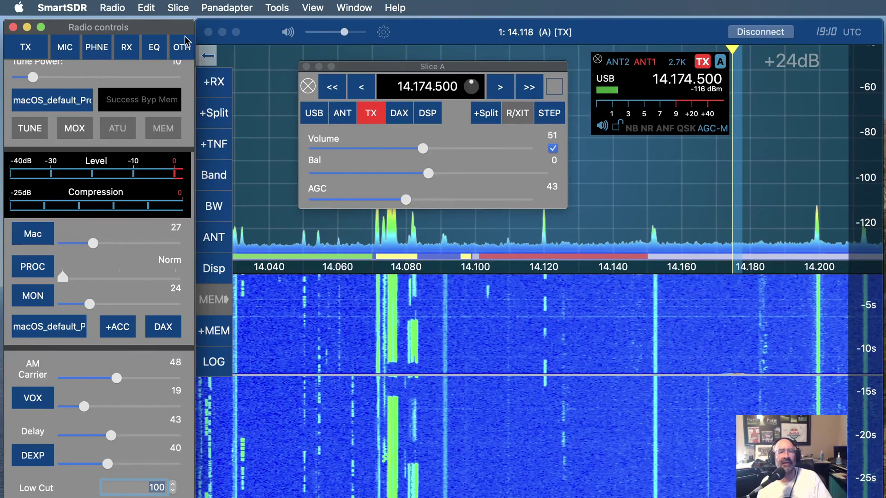
Step: Shape the transmit equalizer: 63 Hz at -4, 125 at -2, 250 at 3, 500 through 4k at 5, and 8k at 2
click(153, 49)
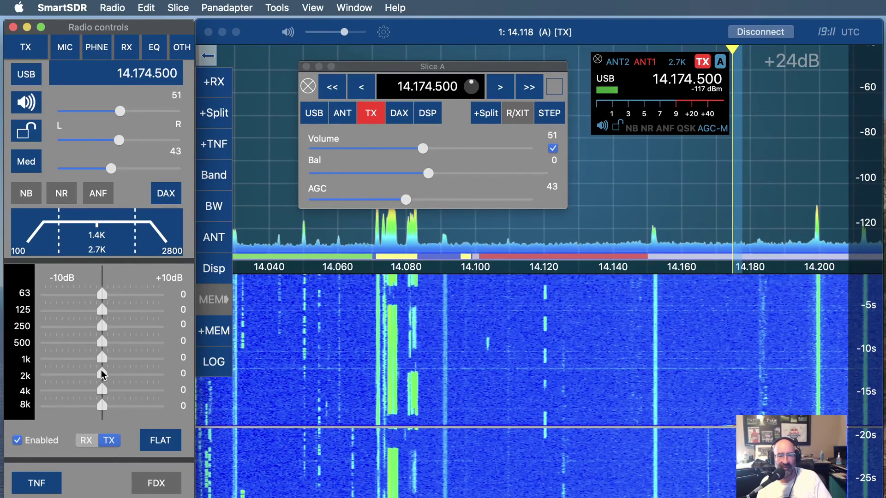
drag(102, 389, 76, 293)
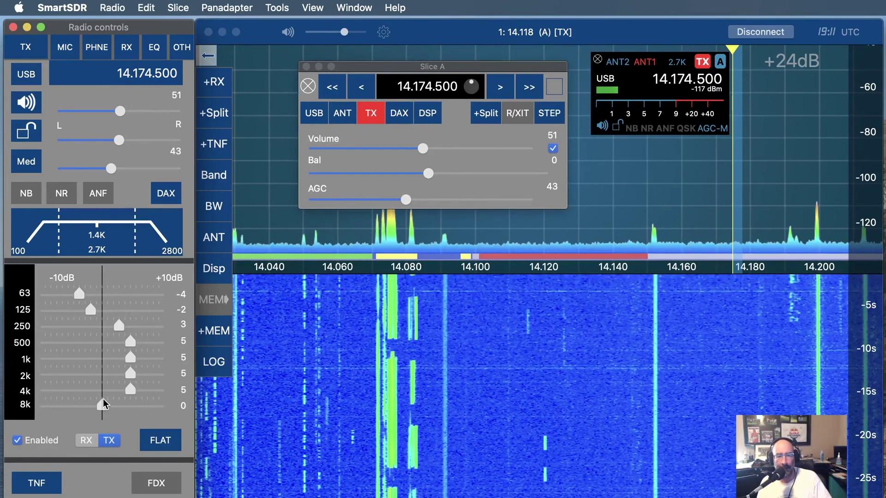
drag(101, 404, 113, 407)
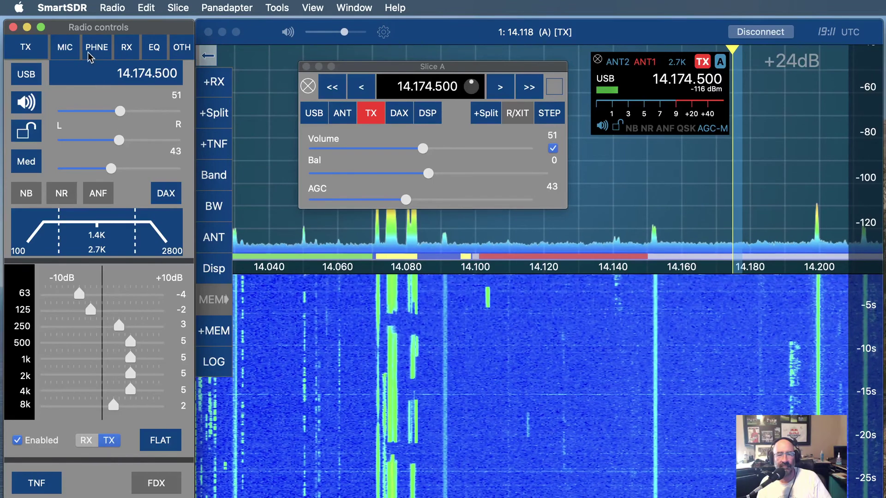
Step: Set the Mac microphone level to 59, the speech processor to DX and the monitor level to 46, leaving DAX on
click(36, 47)
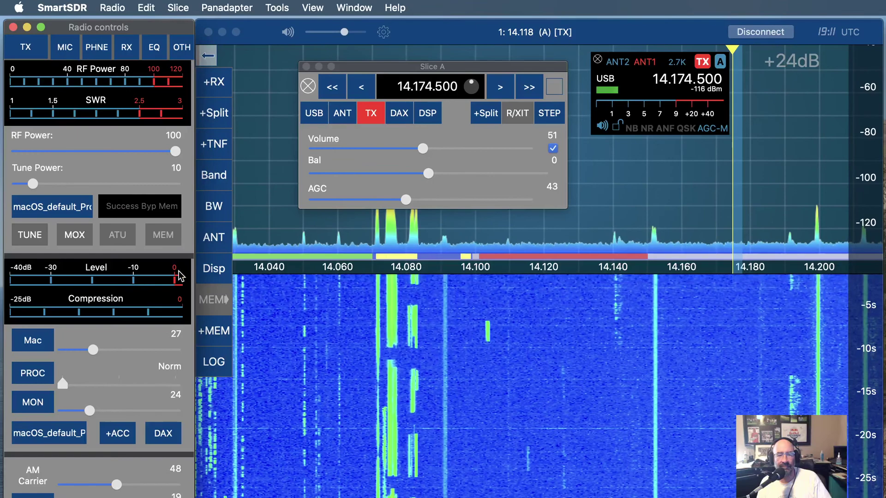
click(178, 437)
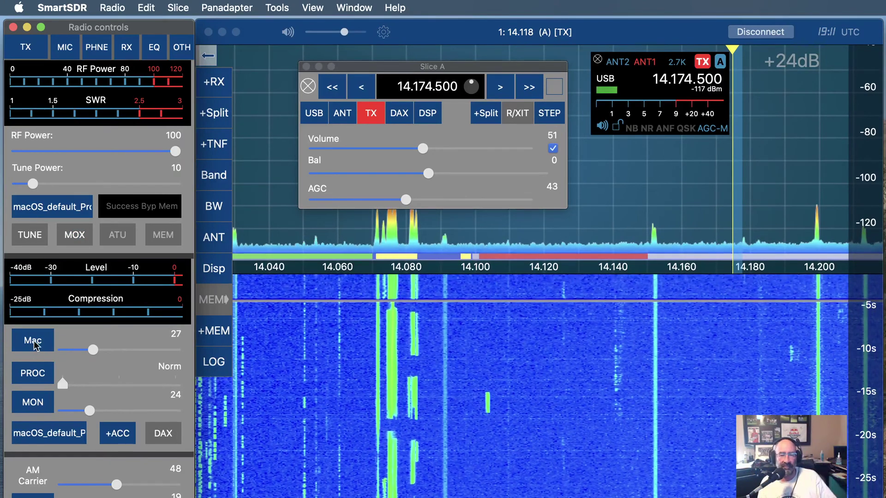
click(164, 433)
drag(94, 349, 130, 352)
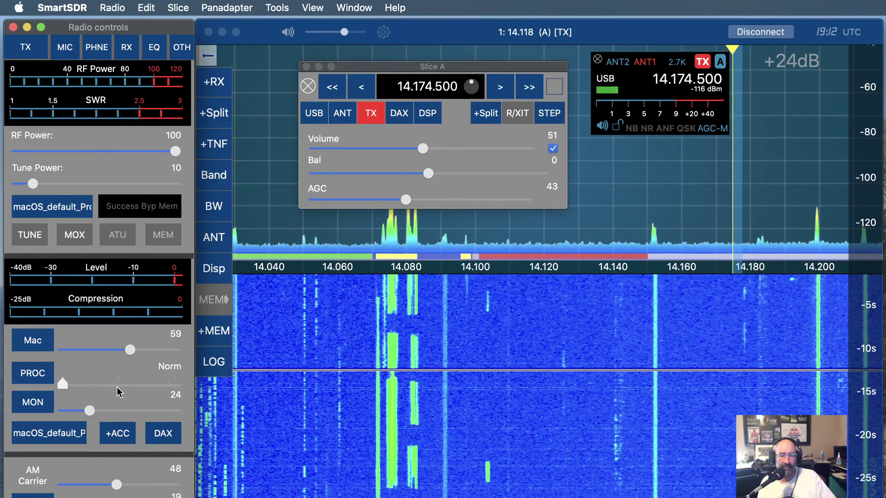
drag(62, 384, 119, 383)
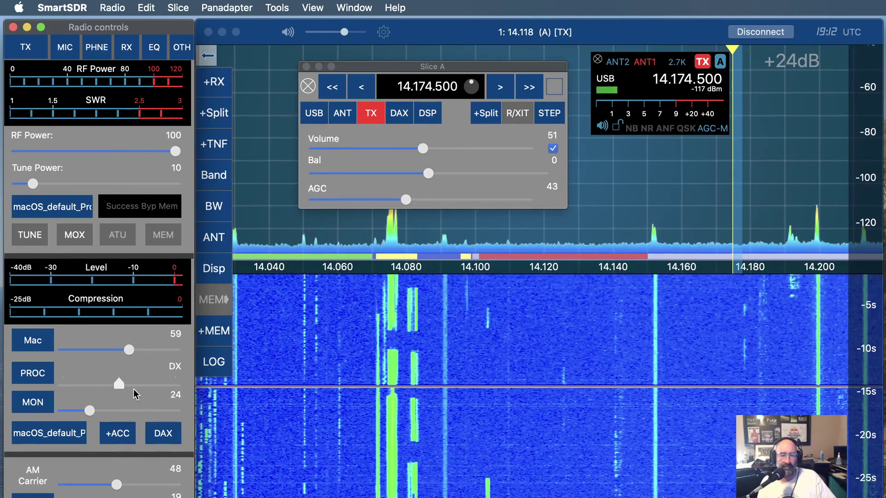
drag(90, 410, 115, 410)
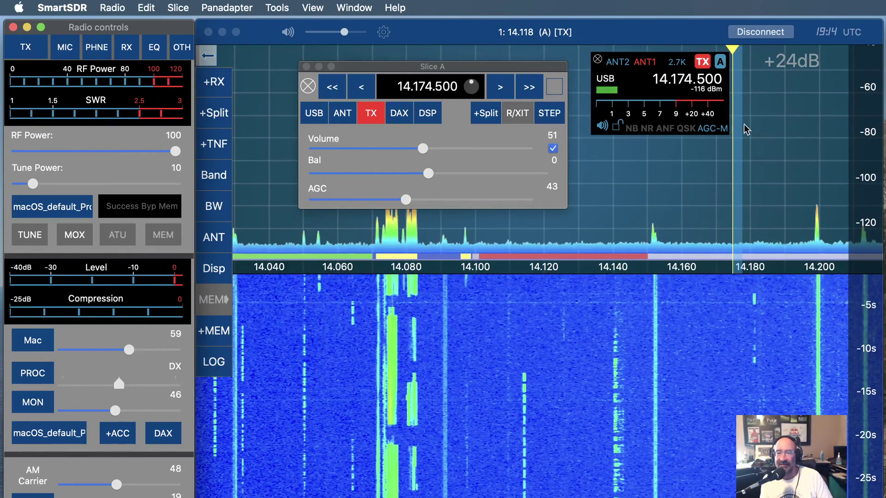
Step: Transmit on 14.174.500 with the microphone section's DAX off, trying the monitor level at 100 before setting it to 45
click(167, 435)
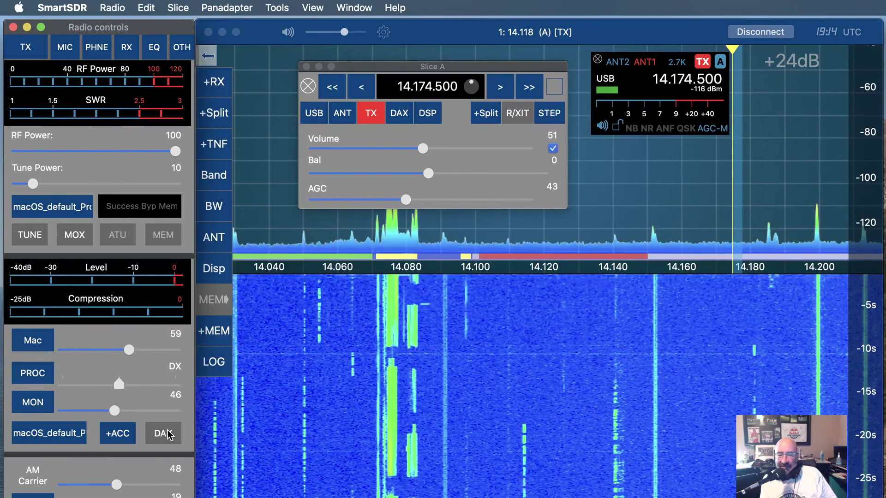
key(space)
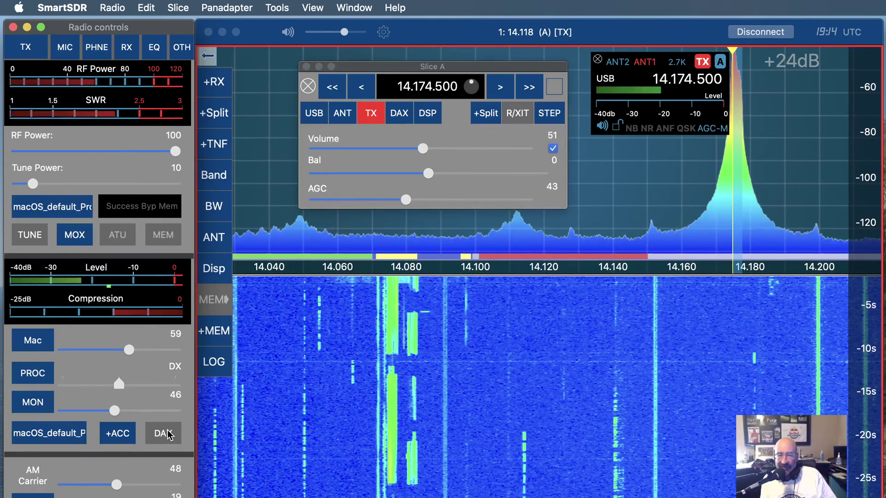
key(space)
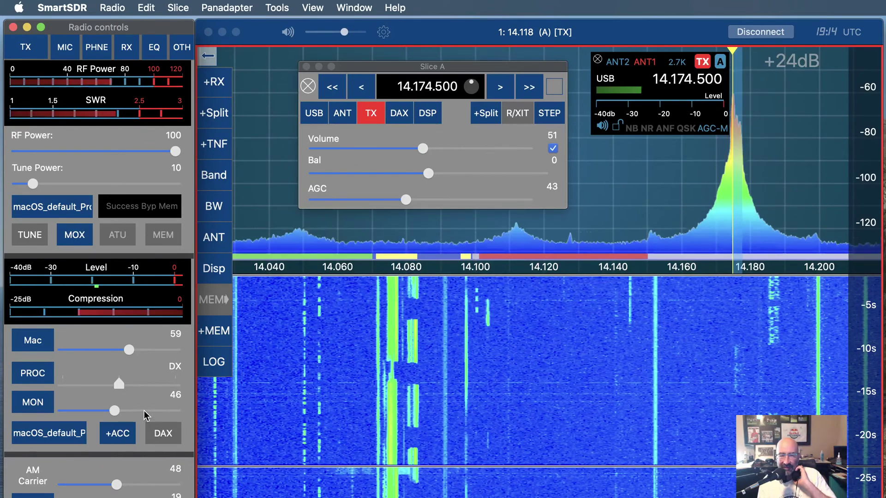
drag(144, 411, 180, 411)
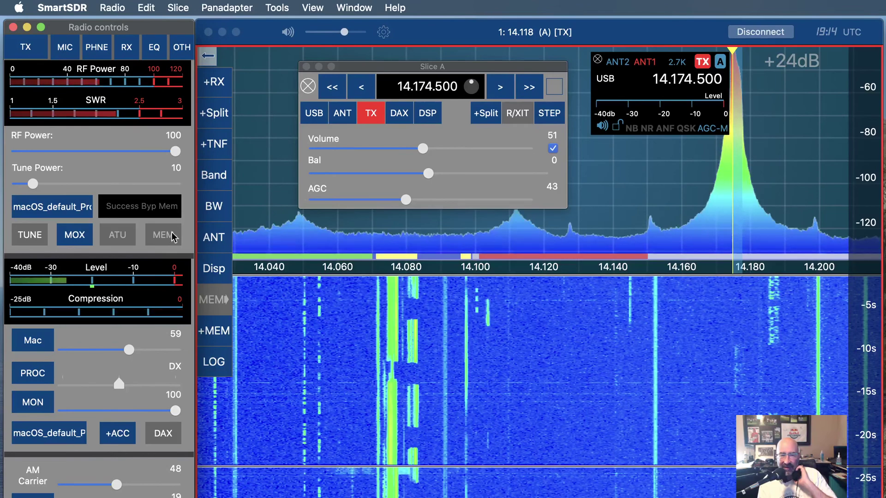
click(113, 411)
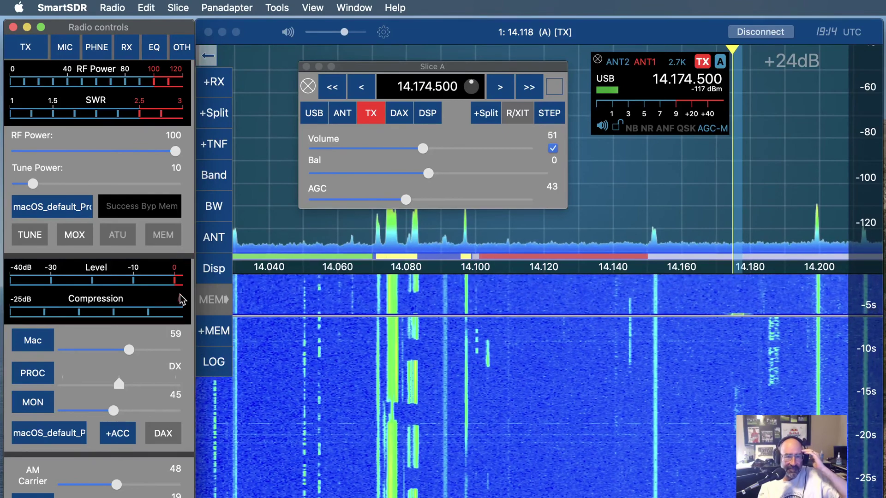
Step: Shape the receive equalizer: 250, 500 and 1k at 3, and 2k and 4k at 4
scroll(178, 308, up, 1)
scroll(178, 308, down, 10)
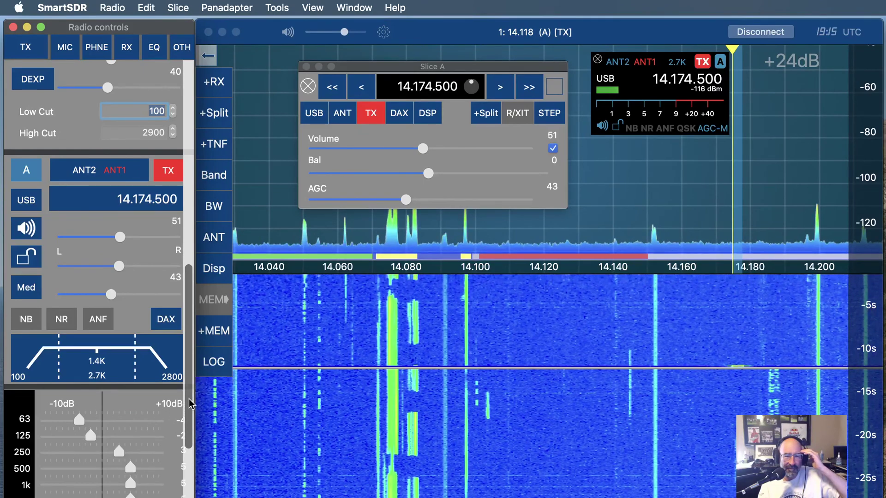
drag(190, 404, 189, 466)
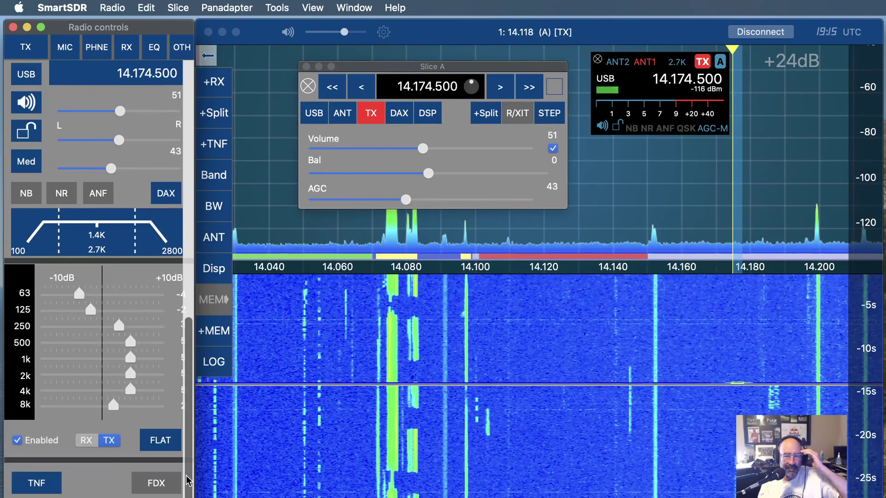
click(87, 440)
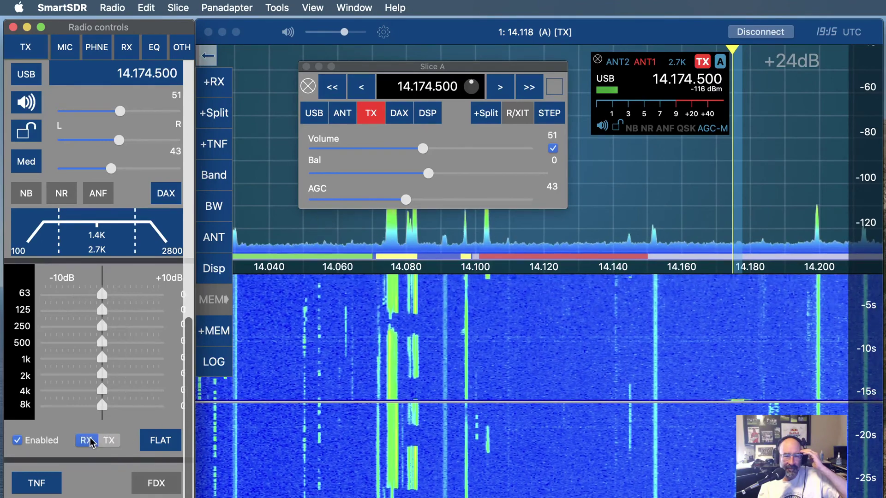
drag(102, 359, 130, 392)
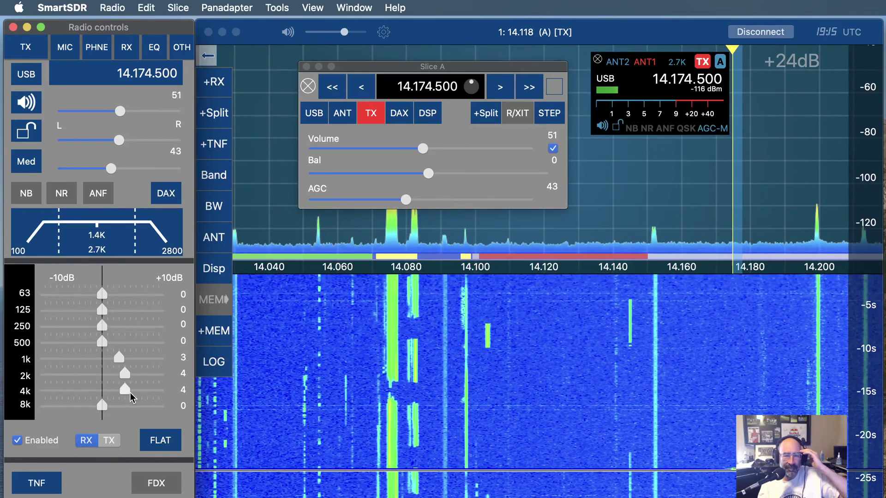
drag(103, 342, 120, 326)
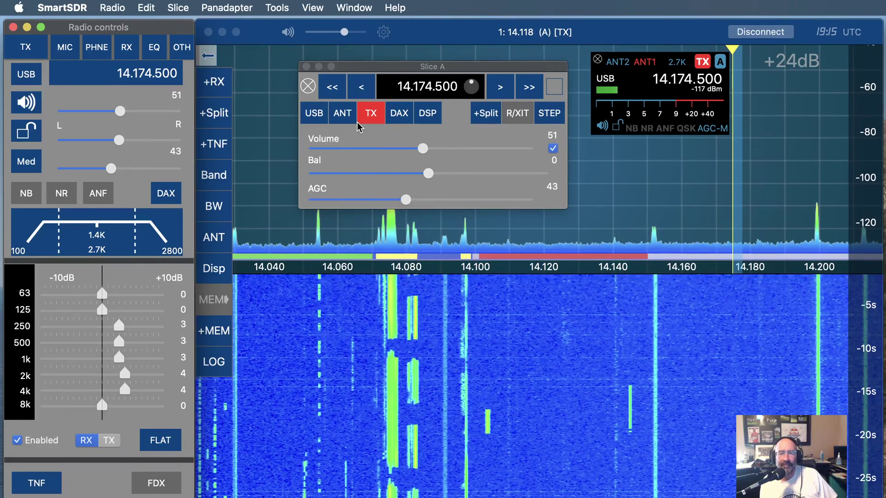
Step: Set slice A's AGC level to 40 and the panadapter's RF gain to 32 dB
drag(405, 201, 381, 201)
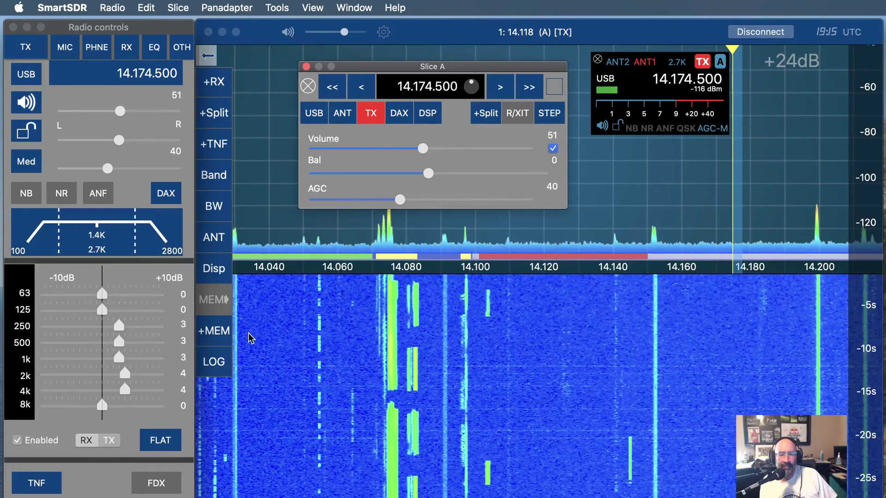
click(216, 238)
click(217, 238)
click(216, 238)
click(216, 238)
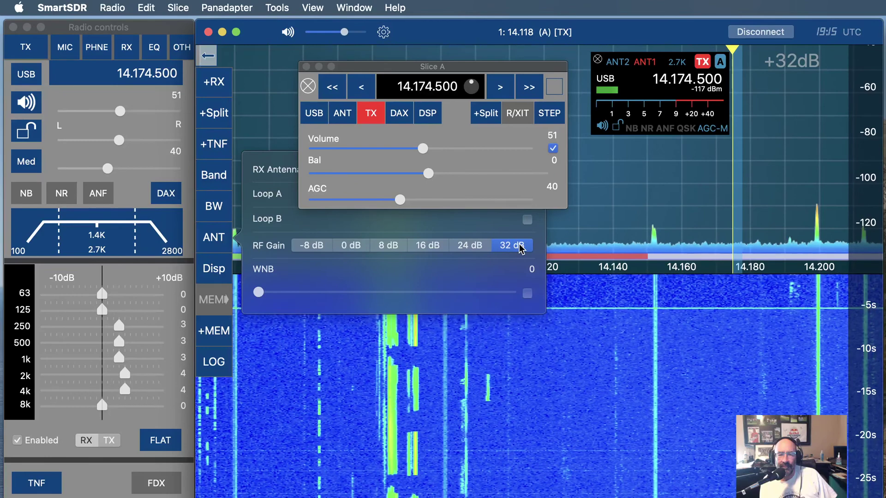
Step: Set the Mac microphone level to 40, the speech processor to Norm and the monitor level to 0
click(26, 48)
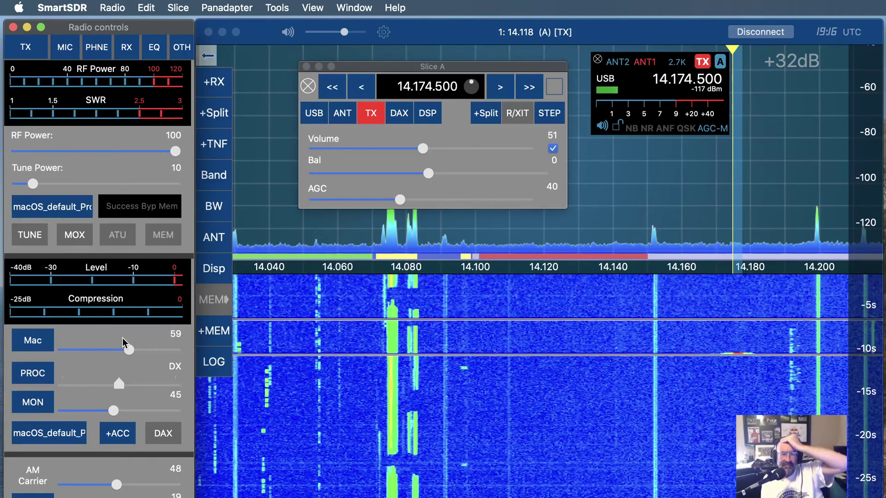
drag(130, 347, 108, 349)
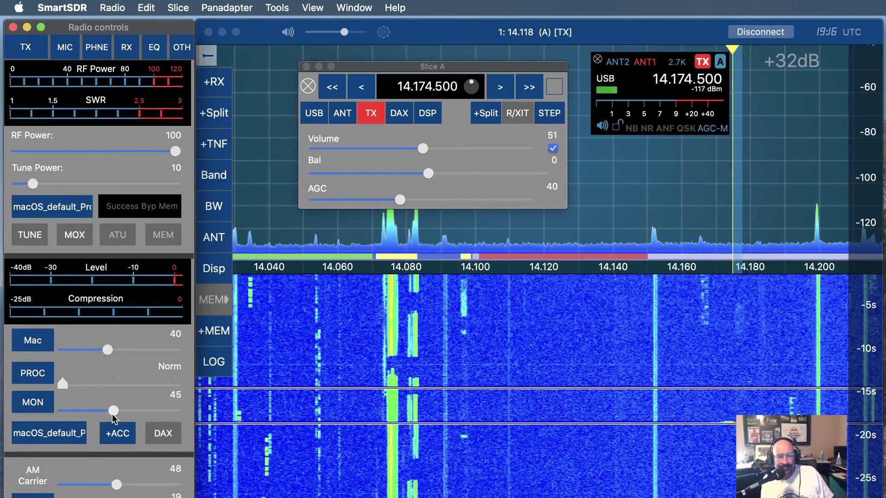
drag(87, 411, 61, 411)
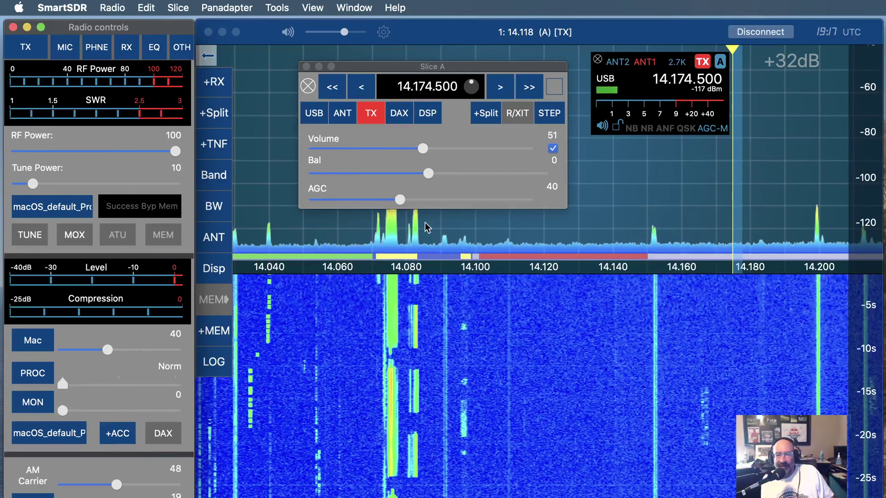
Step: Set slice A's AGC level to 33 and its receive antenna to ANT1
drag(397, 201, 381, 203)
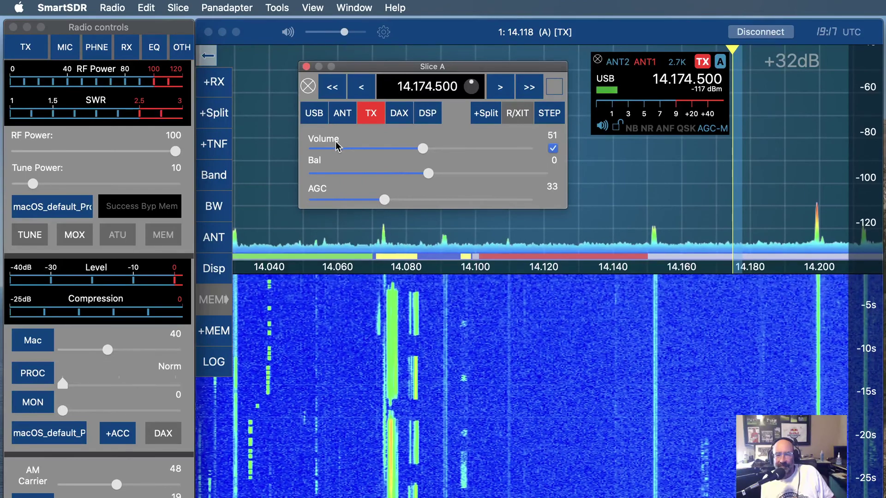
click(342, 117)
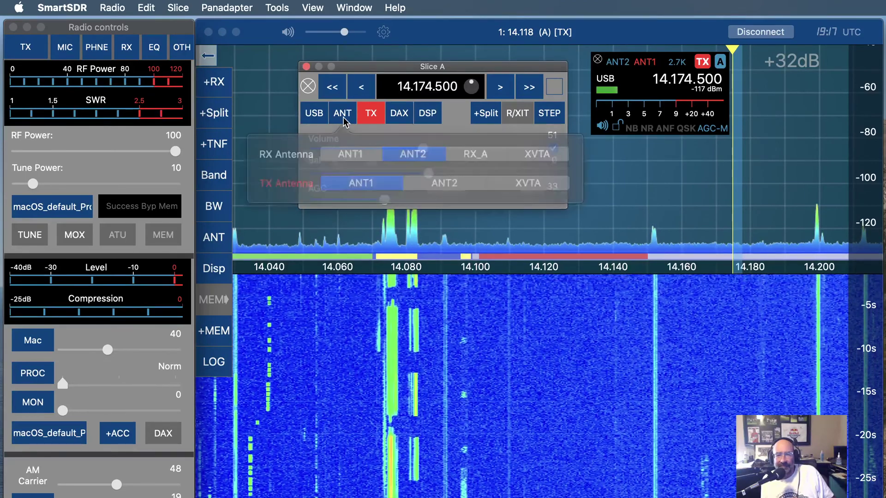
click(353, 153)
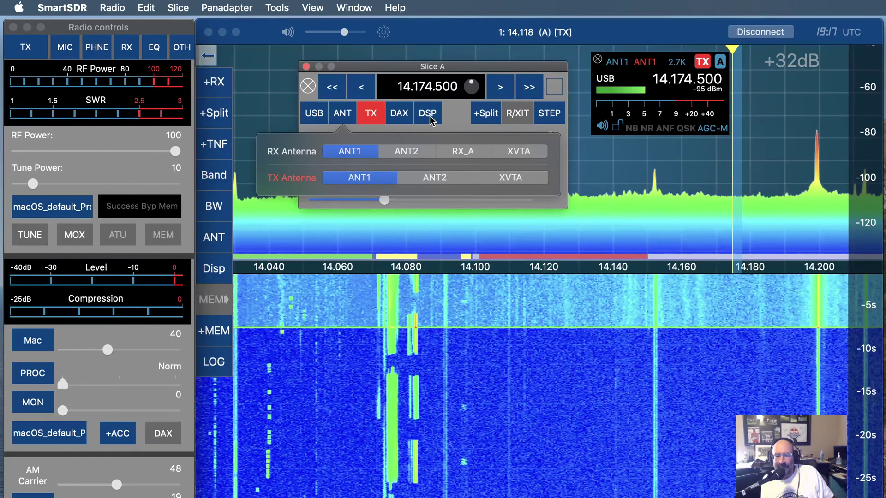
Step: Enable slice A's wideband noise blanker (WNB) at level 76 and make a brief transmission
click(429, 114)
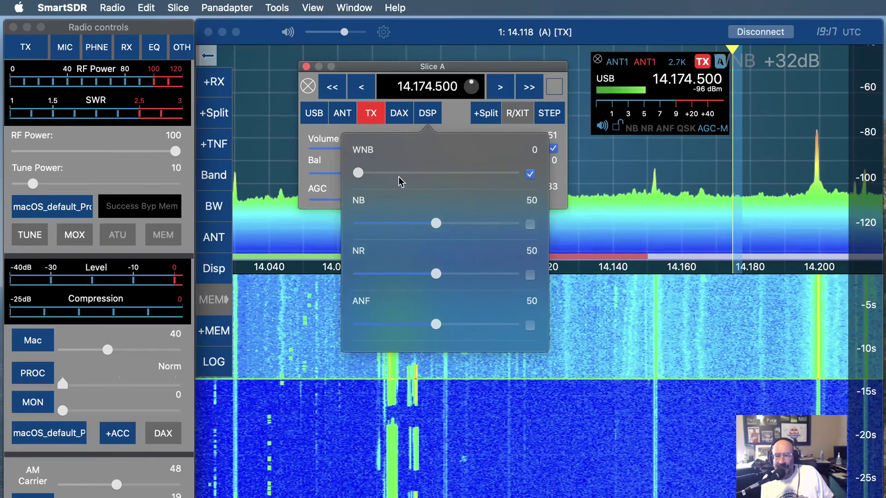
drag(454, 177, 477, 183)
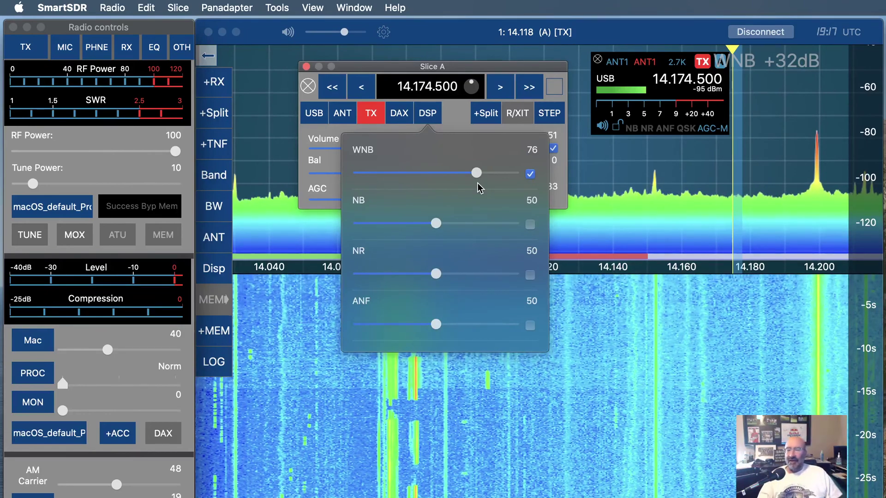
key(space)
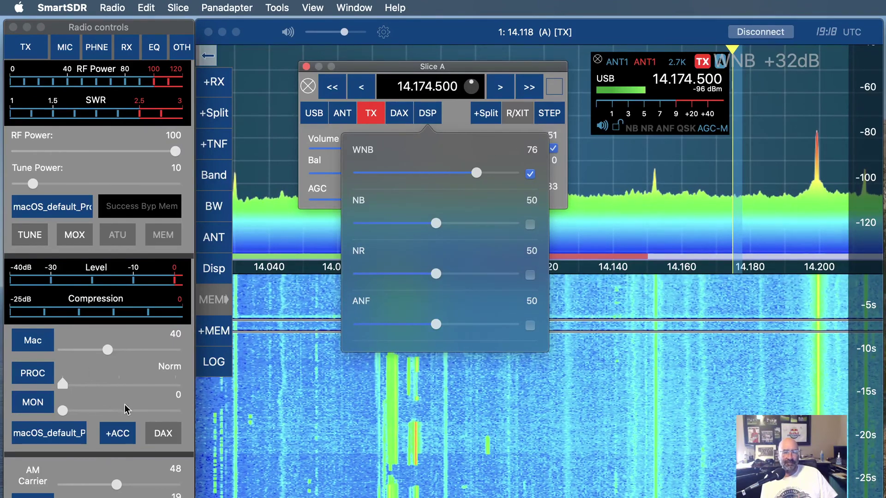
Step: Enable DAX as the transmit audio source and open the FT8 tool
click(162, 436)
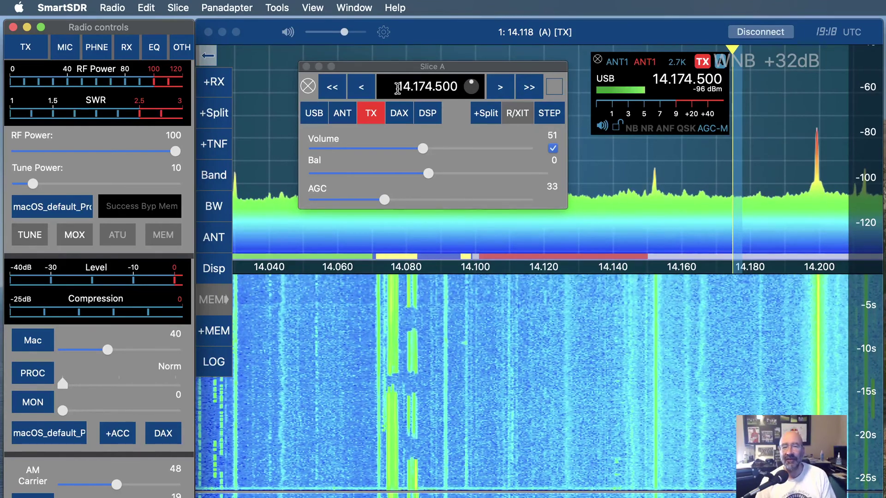
click(275, 10)
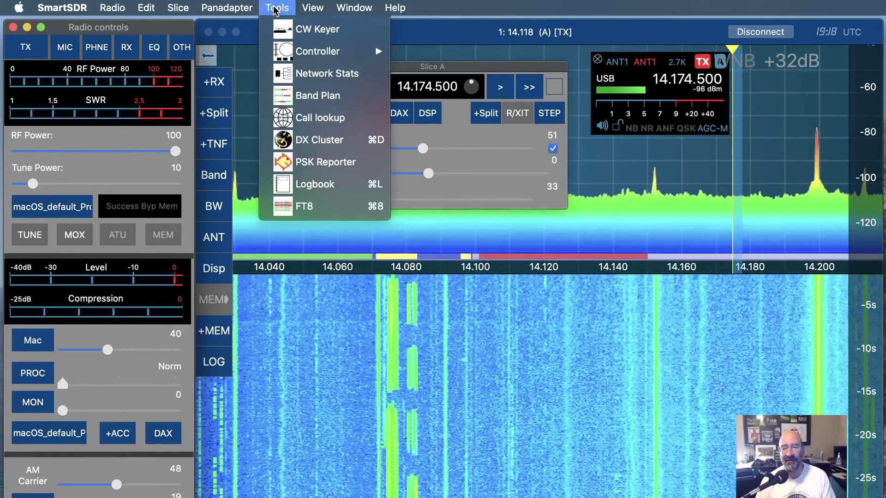
click(349, 207)
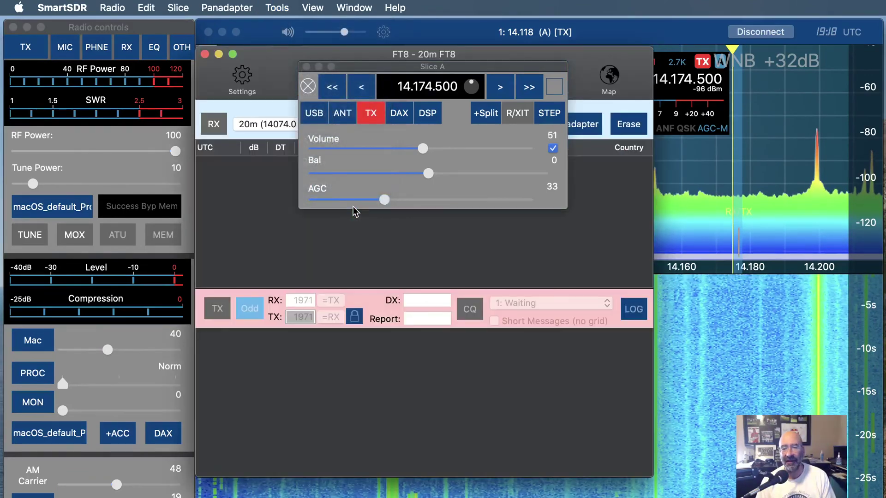
Step: Return to the panadapter window and set slice A's receive antenna to ANT2
click(795, 137)
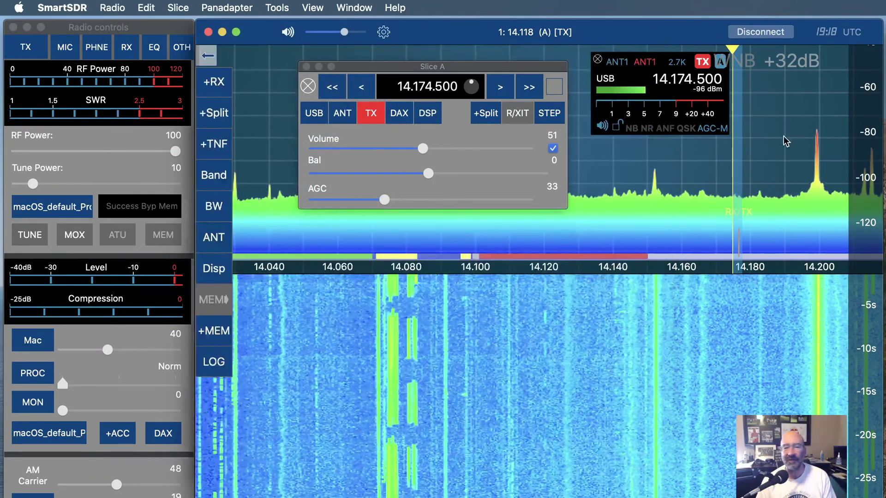
click(339, 112)
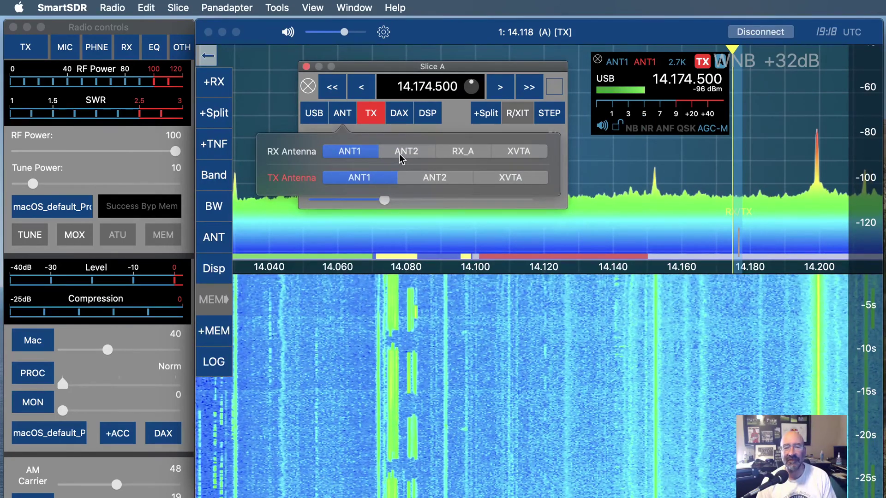
click(404, 156)
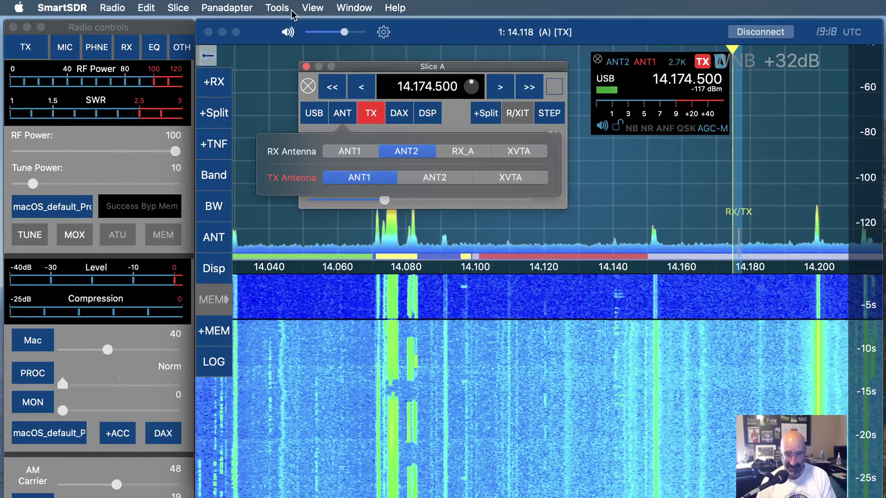
Step: Open the FT8 window on DAX 2, clear the Slice A window away and start receiving on 20m (14074.0 kHz)
click(277, 8)
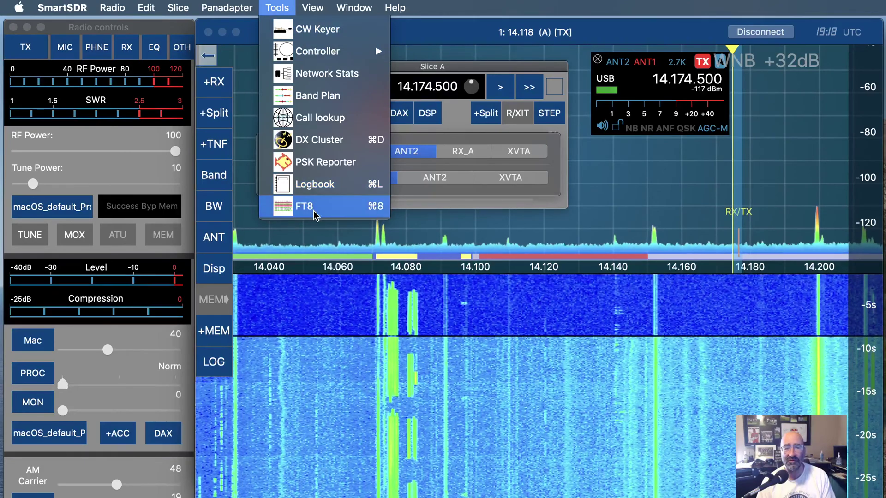
click(308, 206)
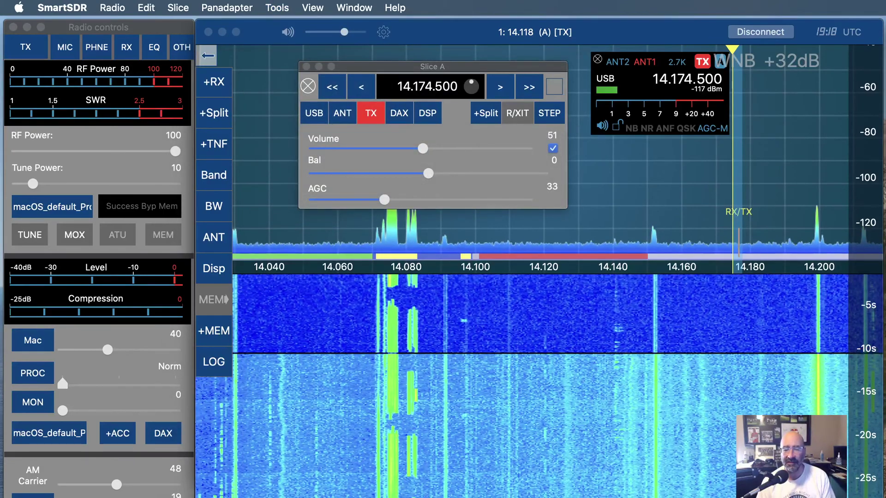
drag(633, 161, 678, 113)
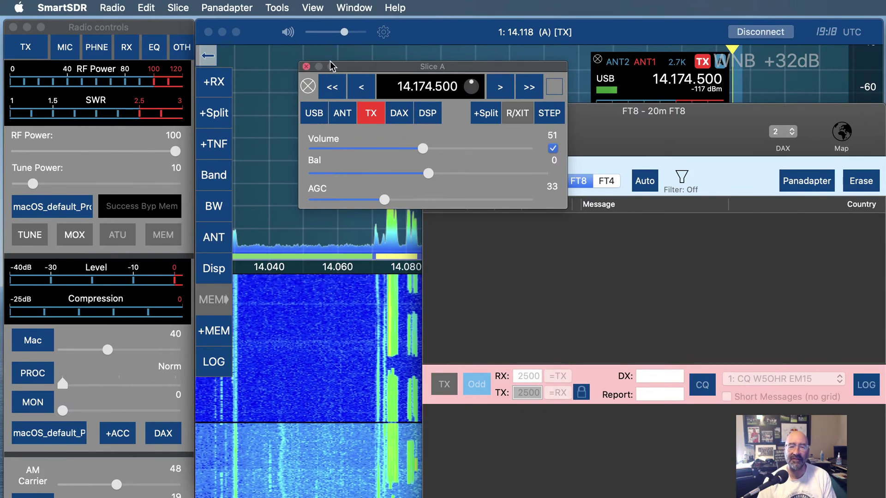
click(306, 67)
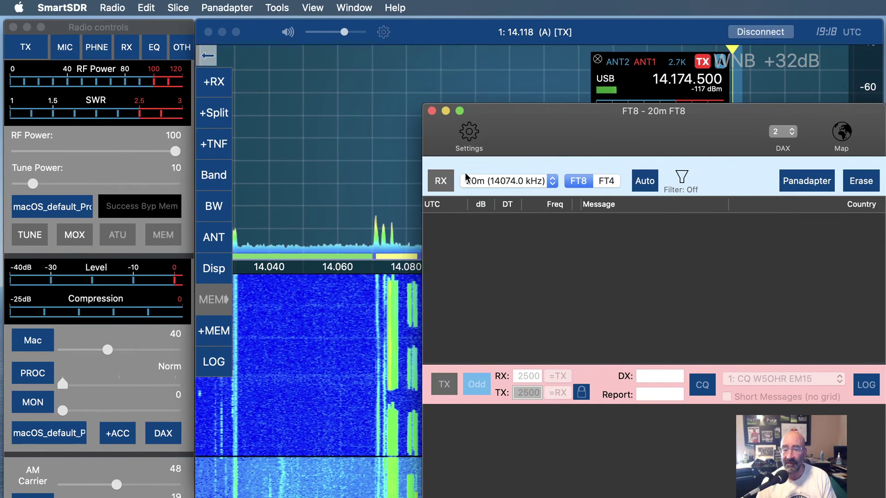
click(440, 181)
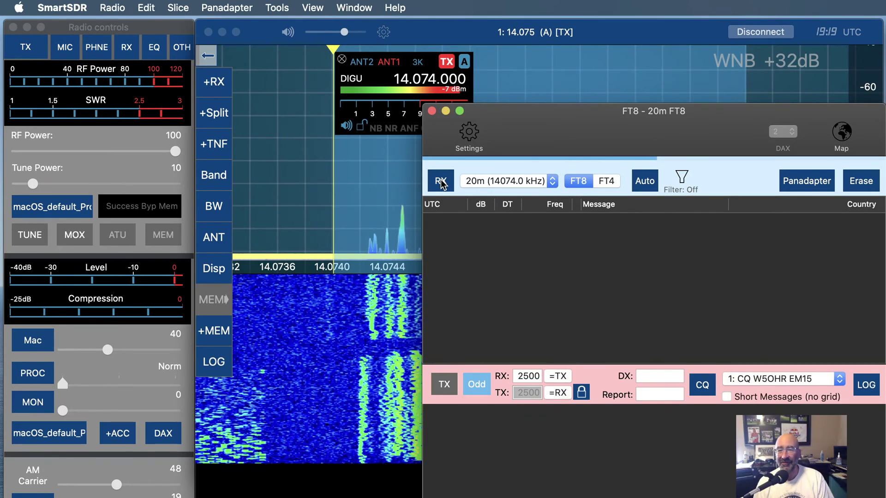
Step: Set the Mac audio output device to AirPlay (Default) and reduce the main volume to zero
click(384, 31)
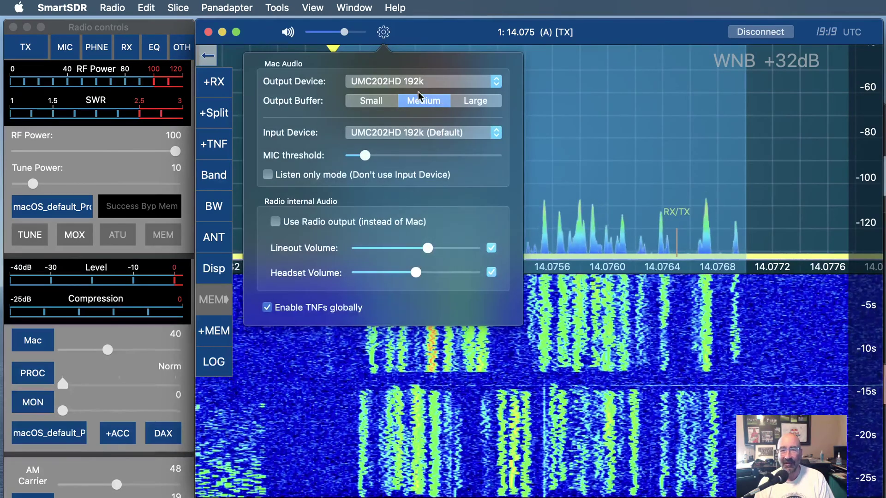
click(413, 87)
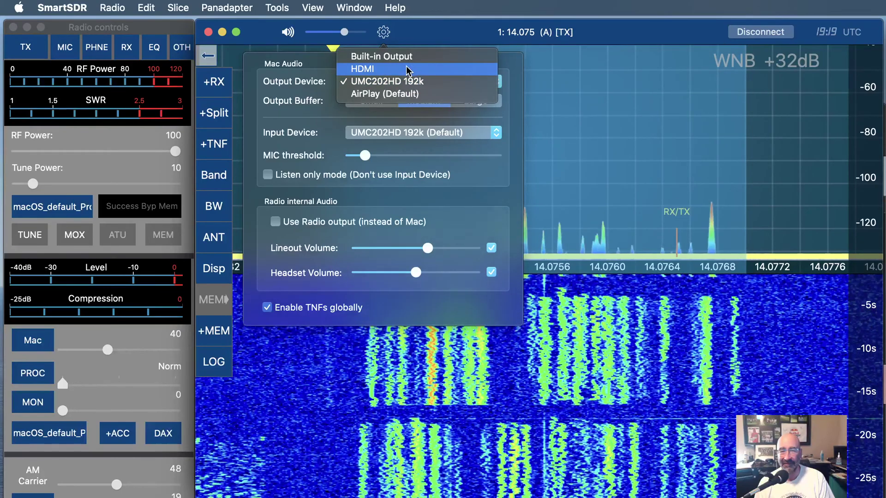
click(412, 94)
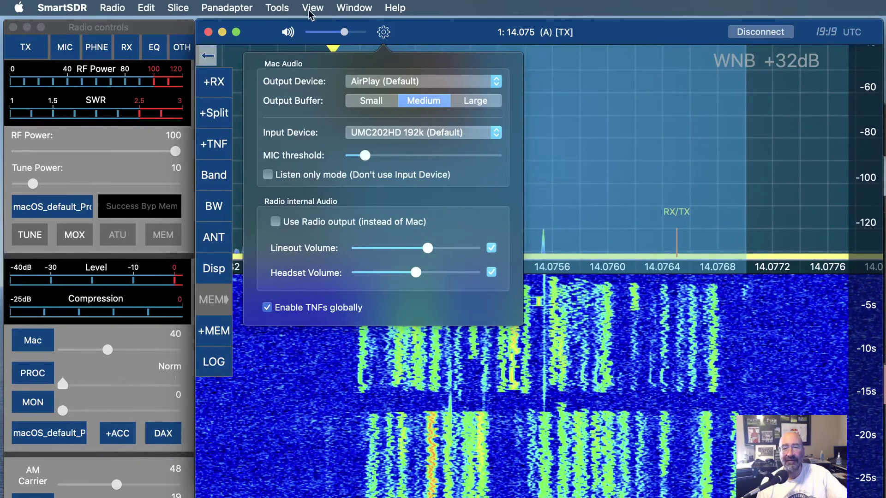
click(312, 34)
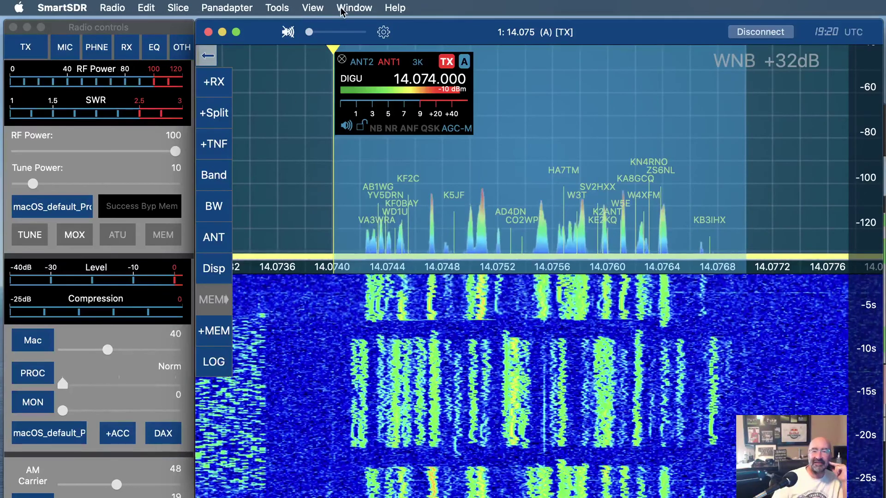
click(277, 6)
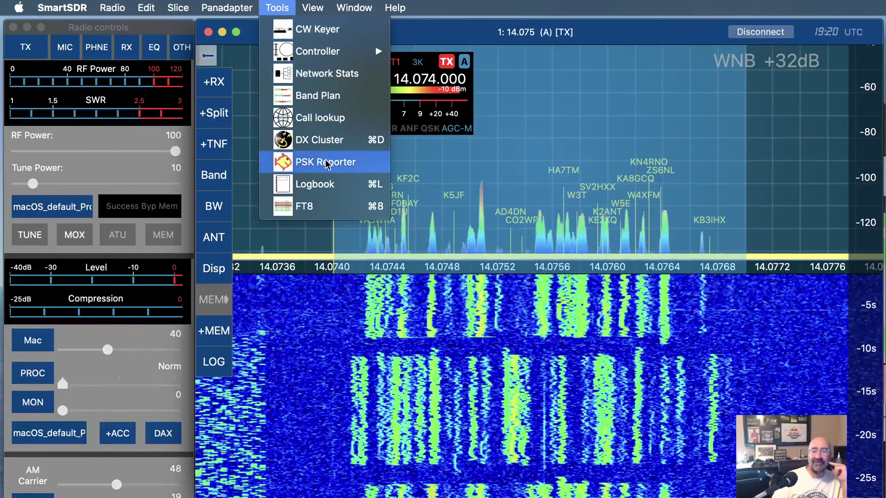
click(312, 208)
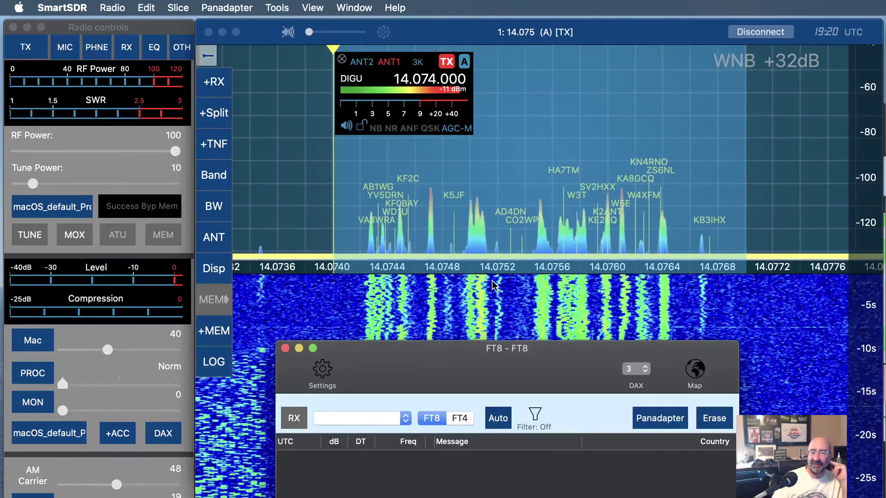
click(299, 418)
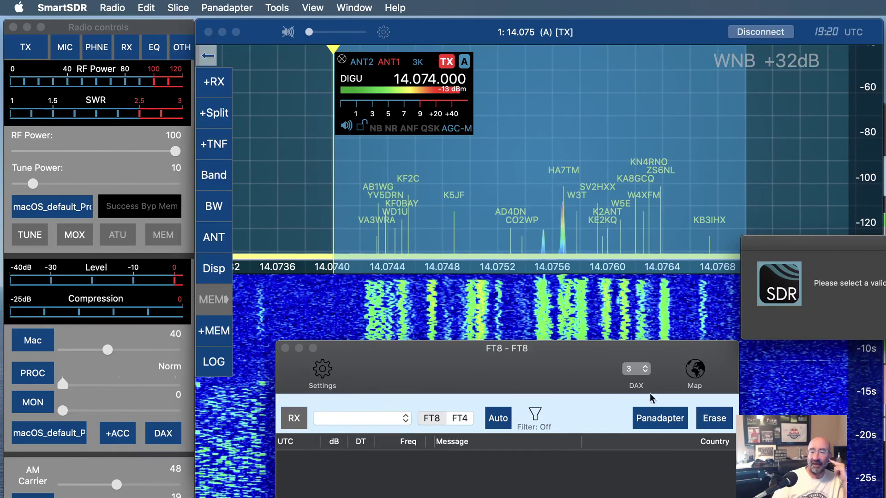
click(409, 348)
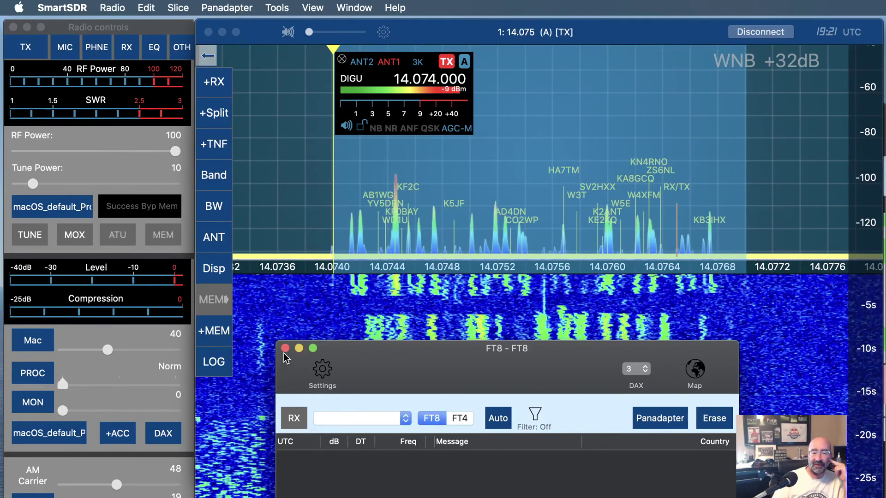
click(285, 349)
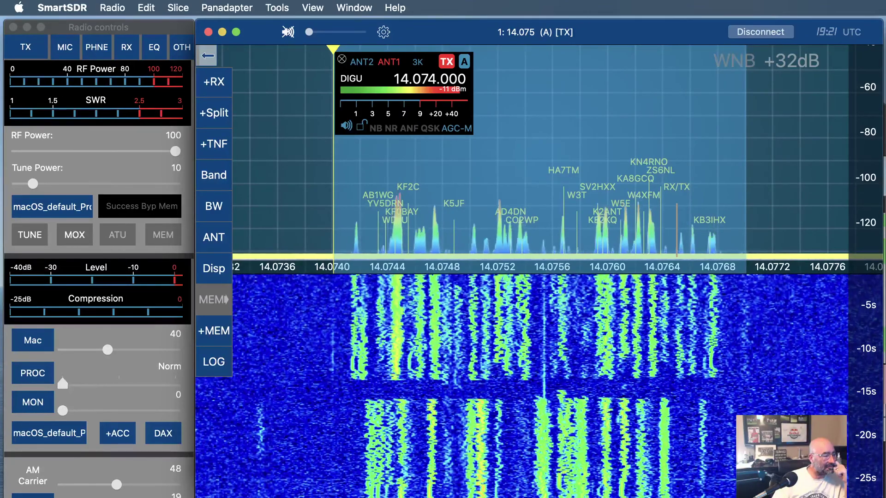
Step: Close the spare FT8 window on DAX 1 and stop receiving in the 20m FT8 window on DAX 2
key(super+grave)
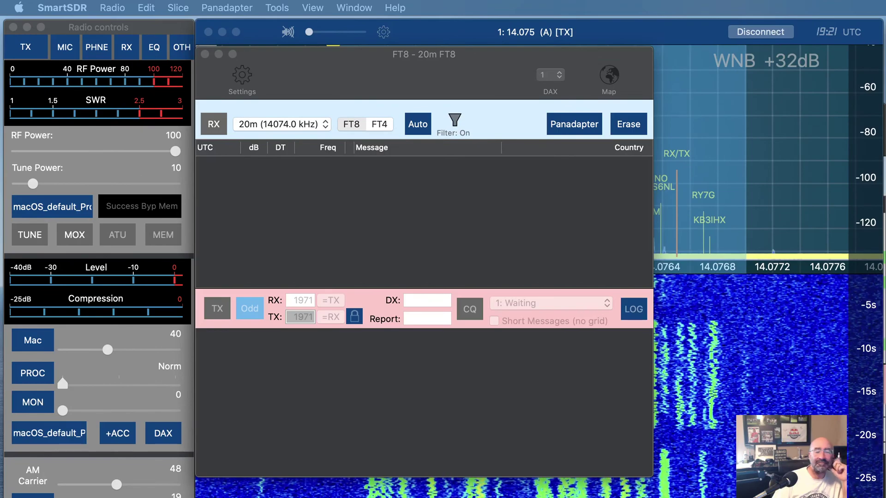
click(205, 54)
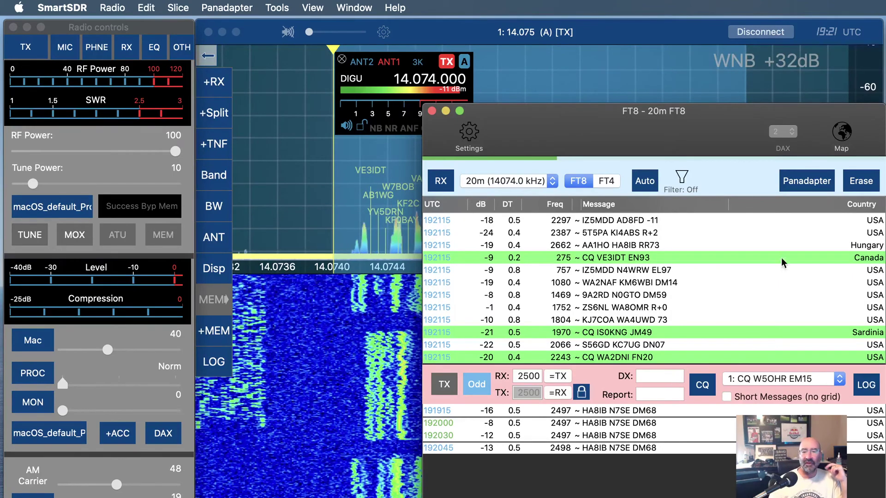
click(439, 183)
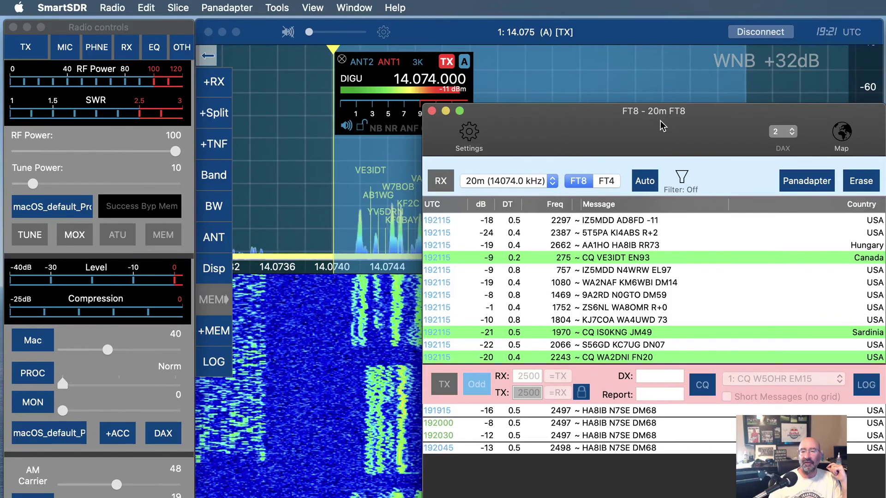
Step: Move the FT8 window up over the panadapter, and bring the main radio window to the front using the overview of open windows
drag(628, 107, 572, 21)
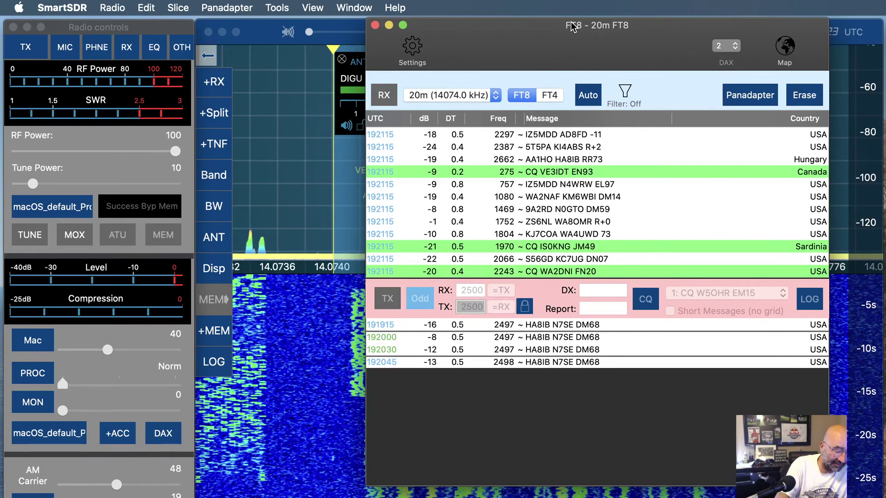
key(ctrl+Up)
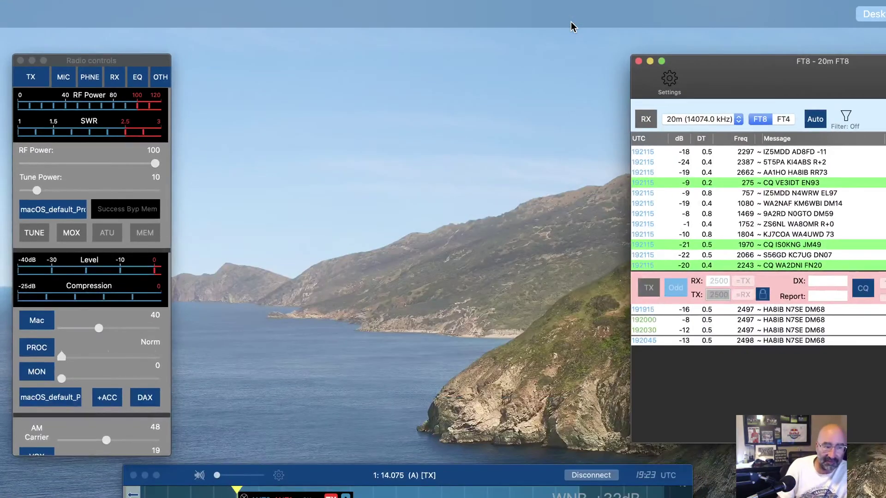
mouse_move(570, 26)
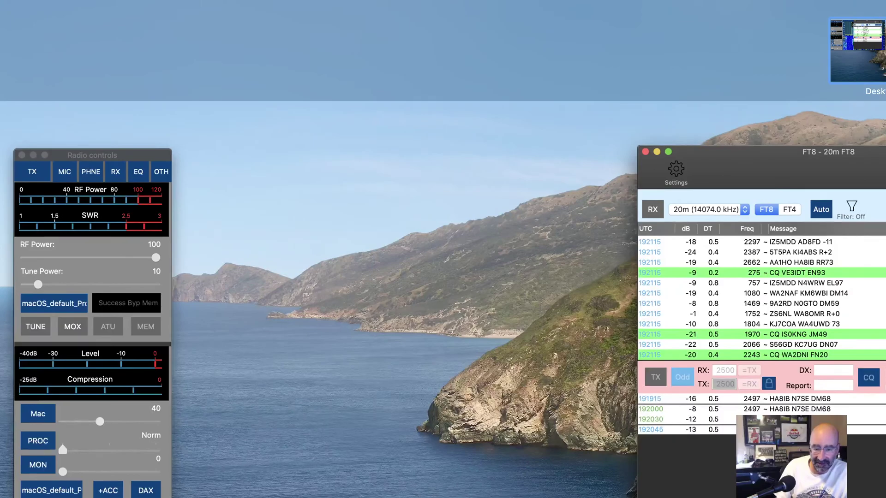
key(ctrl+Up)
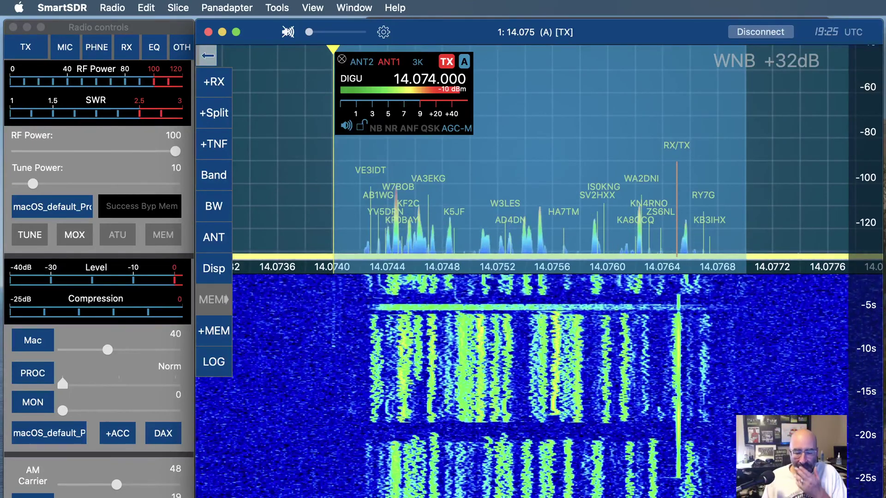
Step: Switch to Safari and move its window with the QRZ Logbook awards page into view
key(super+Tab)
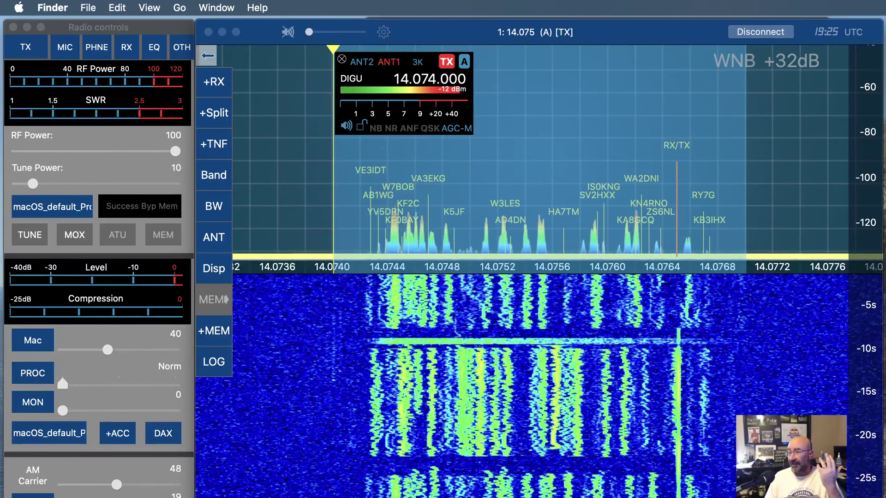
key(super+Tab)
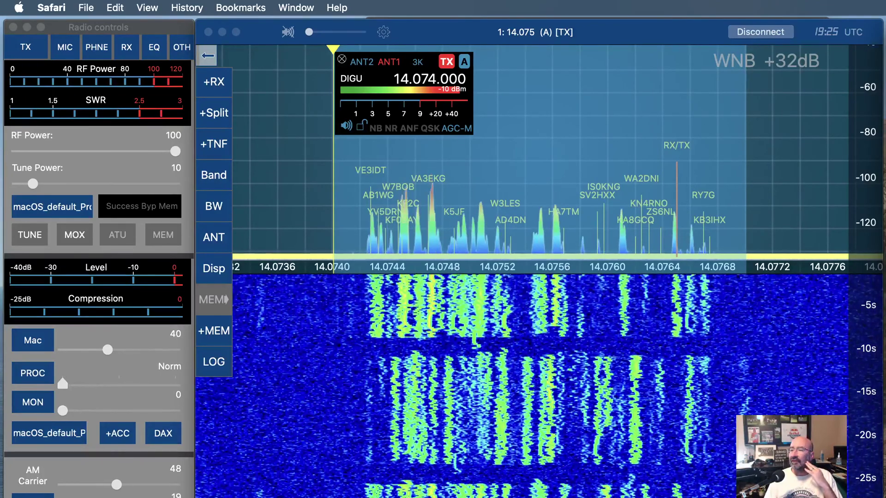
drag(885, 50, 712, 37)
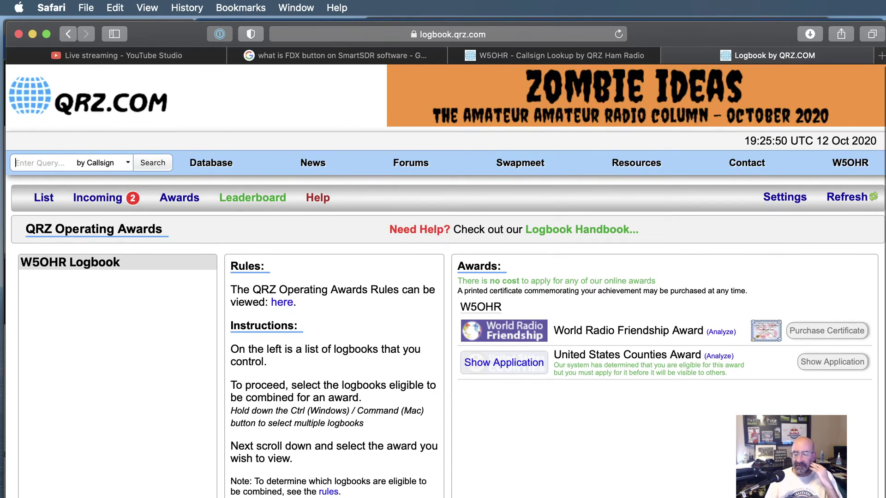
mouse_move(863, 497)
mouse_down()
mouse_move(863, 445)
mouse_move(863, 497)
mouse_up()
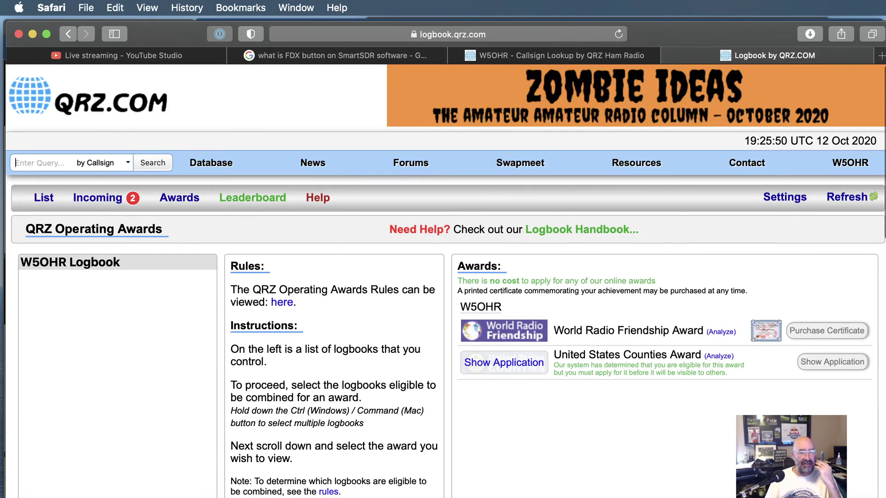
Step: Open the World Continents Award from the QRZ awards list and examine its map of confirmed continents
scroll(443, 277, down, 10)
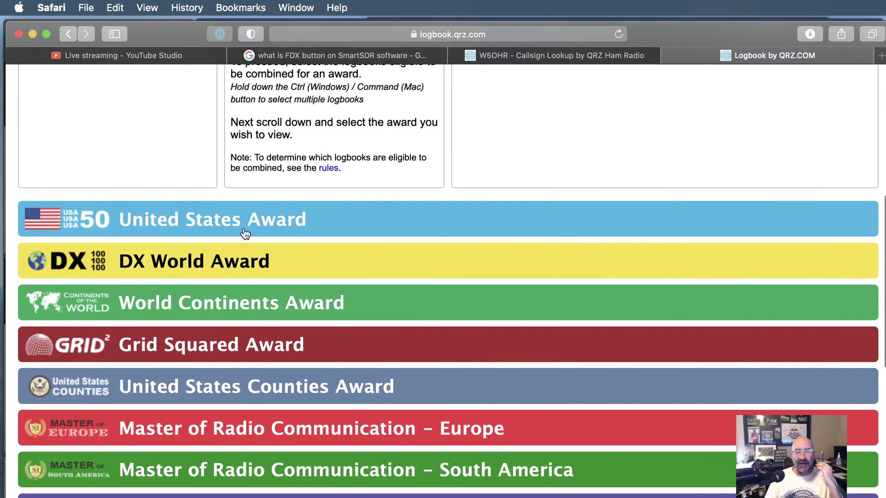
click(231, 306)
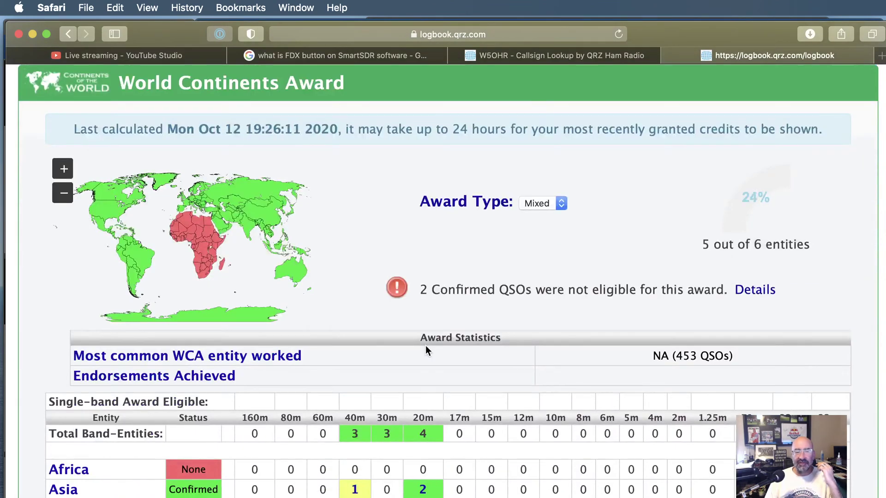
mouse_move(259, 212)
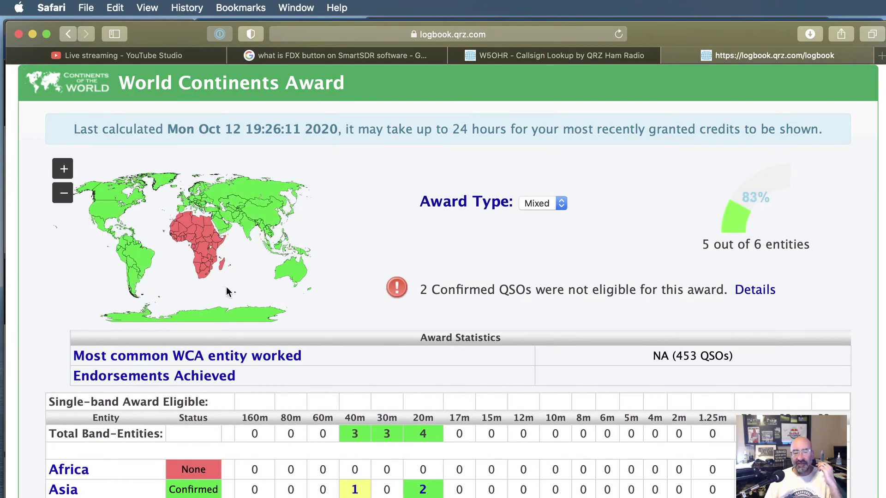
mouse_move(218, 256)
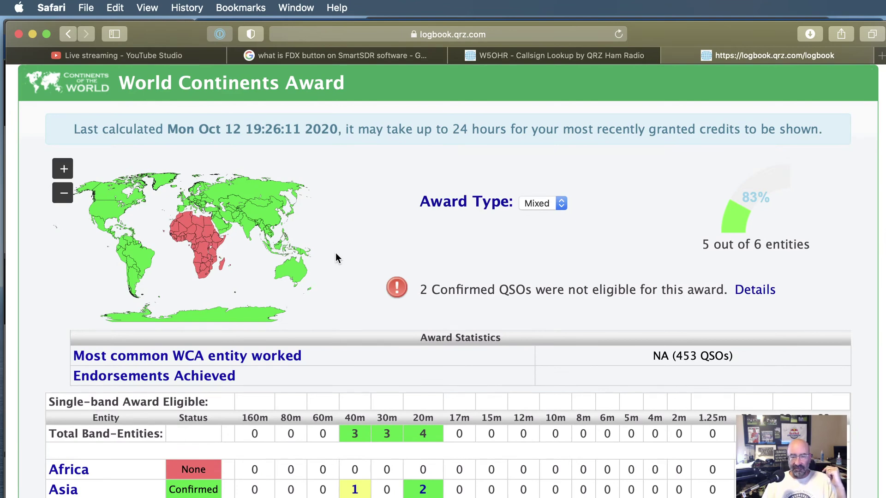
Step: Inspect the confirmed and unconfirmed contacts per continent on the World Continents Award map, and review its band-by-band table
scroll(335, 257, down, 2)
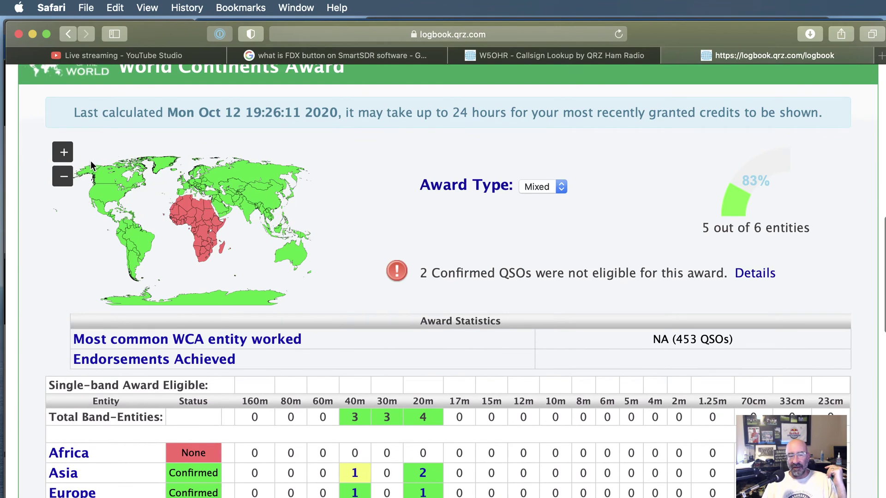
mouse_move(86, 176)
mouse_move(125, 238)
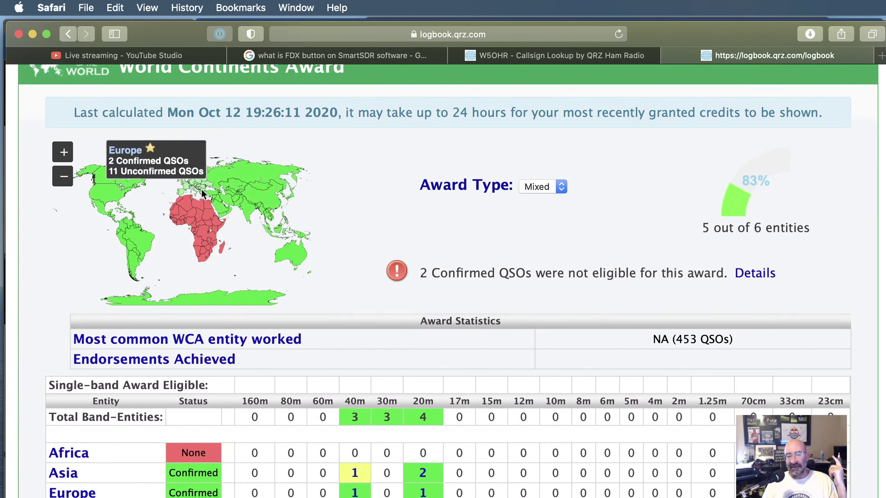
mouse_move(197, 189)
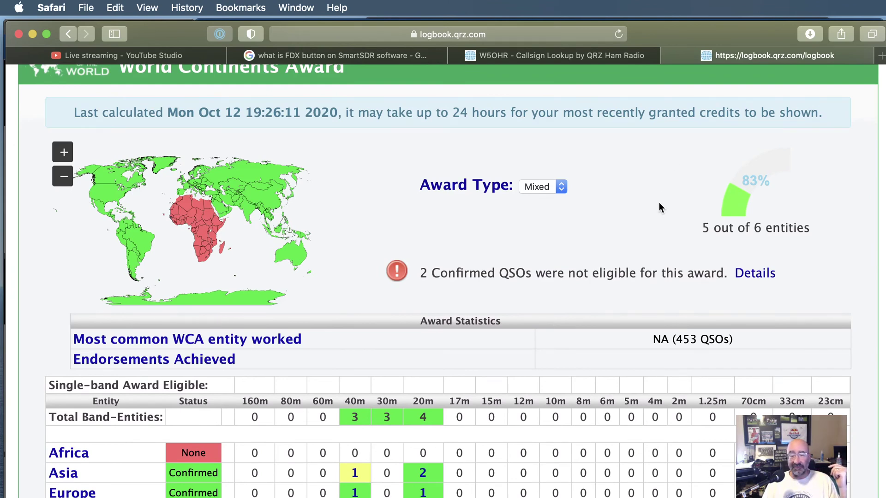
scroll(659, 208, down, 5)
scroll(660, 208, down, 2)
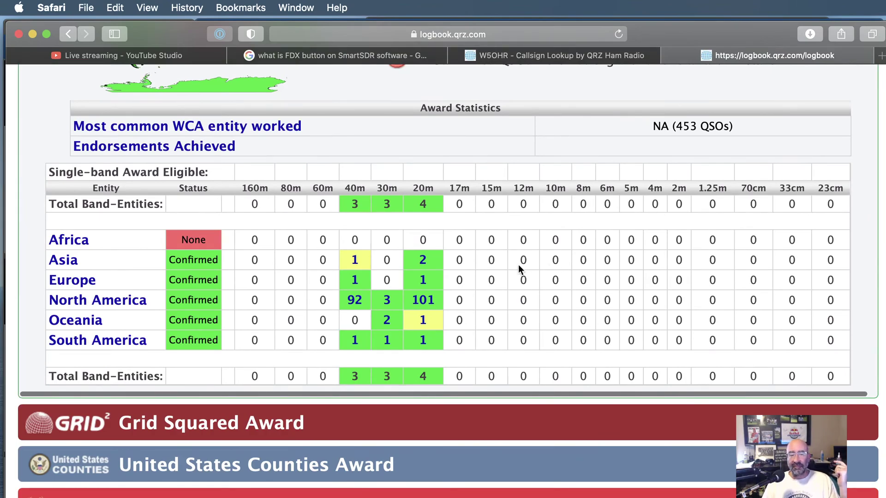
Step: Open the United States Award in the QRZ awards list and check the contact counts for Texas and neighbouring southern states on its map
scroll(518, 266, up, 7)
scroll(520, 269, up, 10)
scroll(519, 269, down, 12)
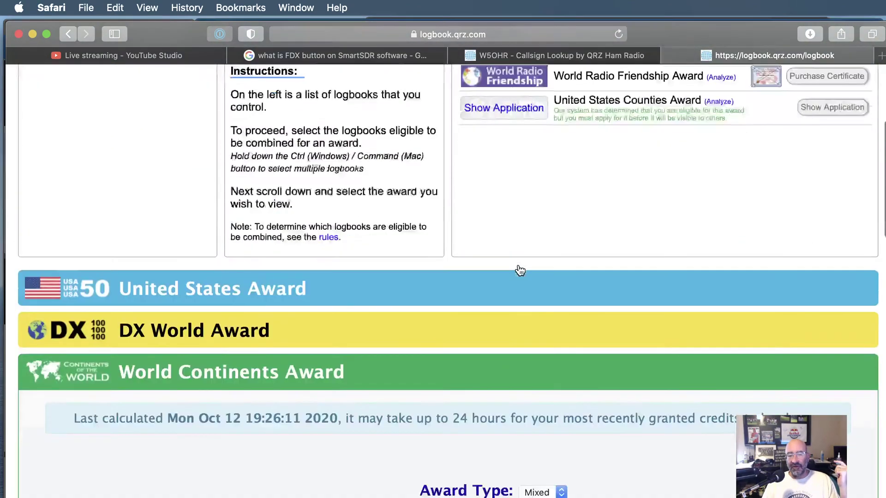
scroll(520, 271, up, 2)
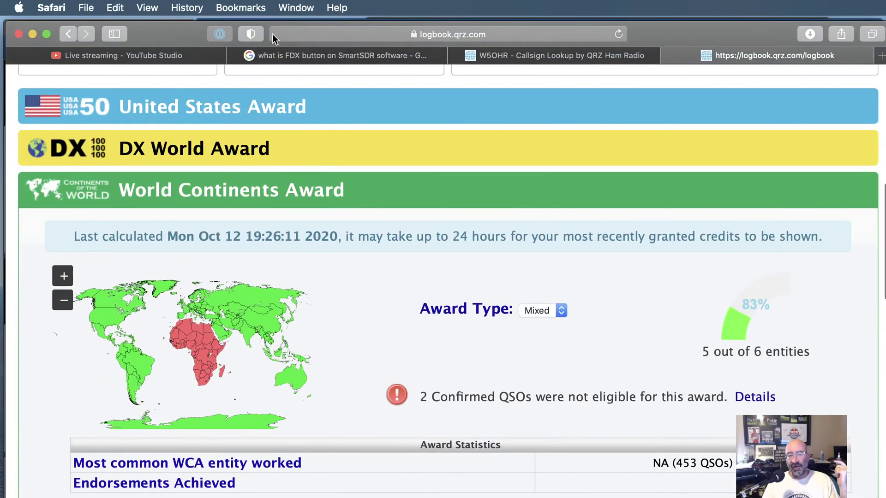
click(286, 106)
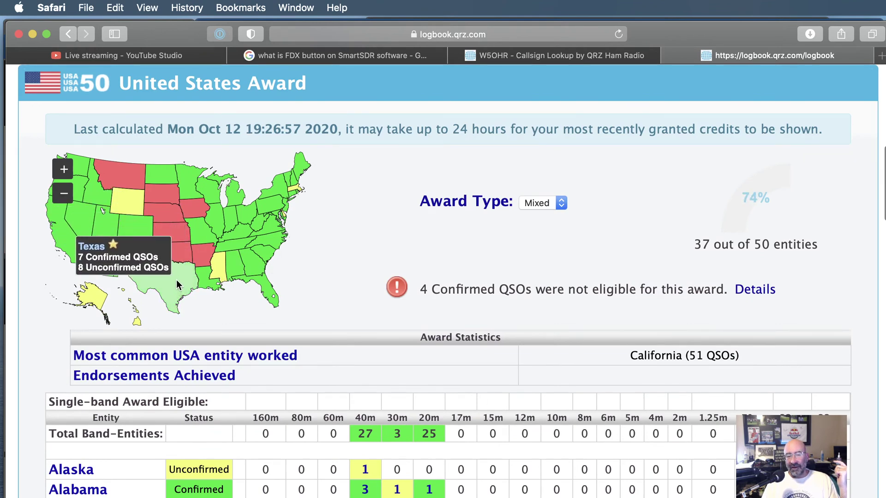
mouse_move(179, 311)
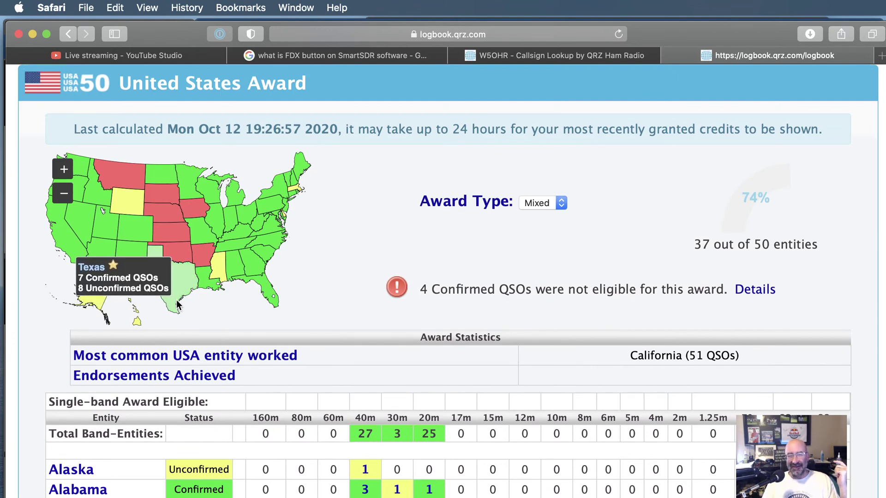
mouse_move(201, 290)
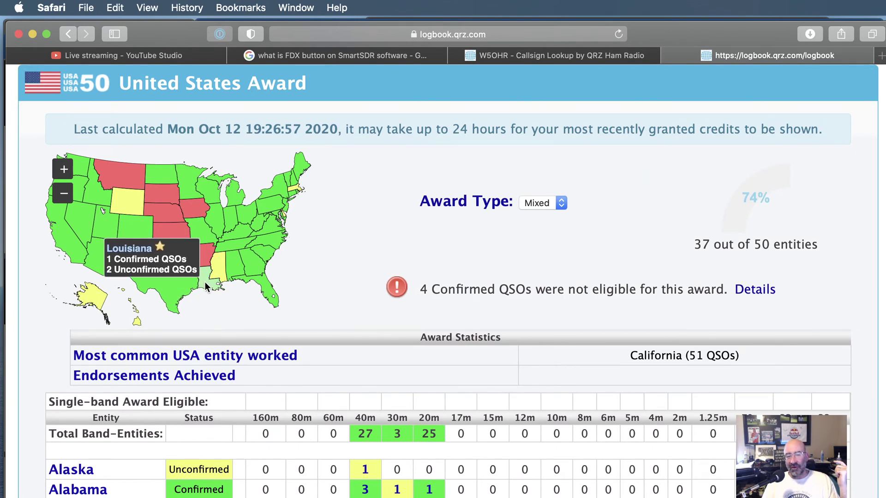
mouse_move(217, 275)
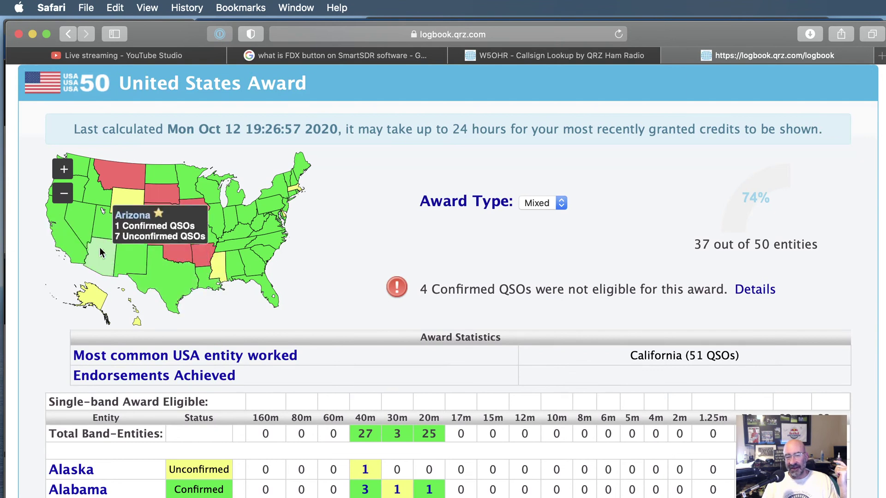
Step: Examine the award map's contact counts for the red central states such as South Dakota, Kansas and Montana, plus western and northeastern states
mouse_move(121, 179)
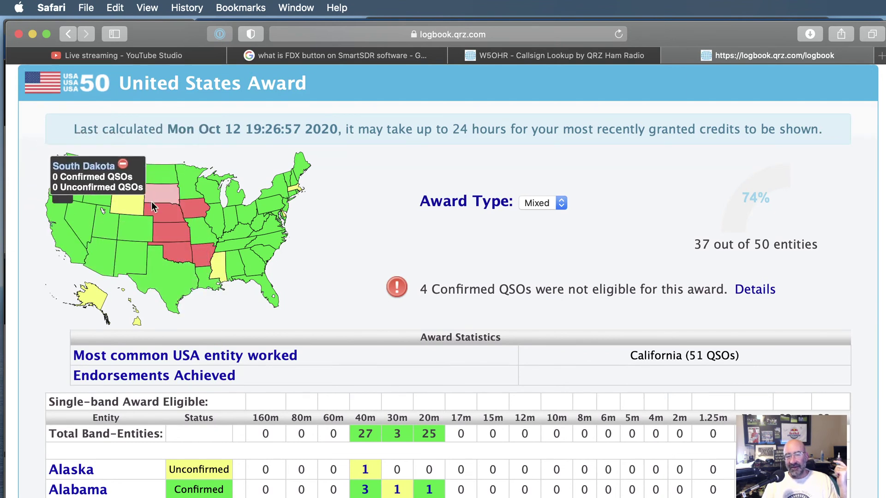
mouse_move(208, 251)
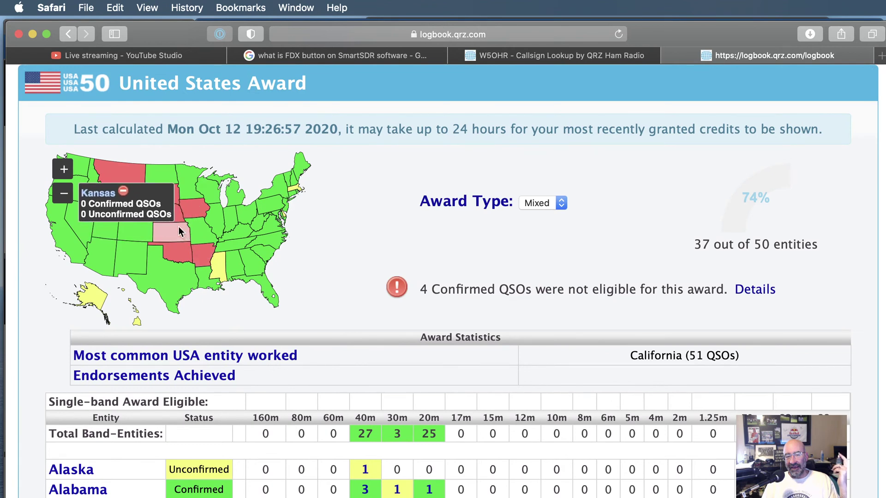
mouse_move(170, 221)
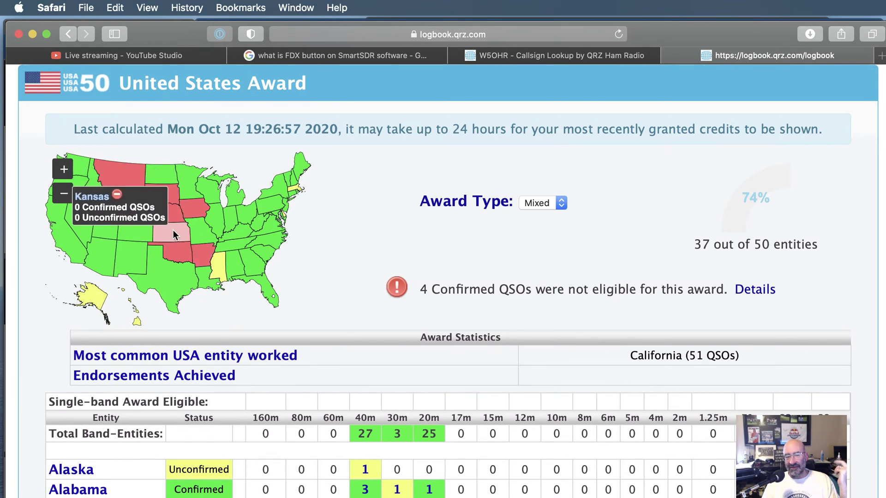
mouse_move(158, 172)
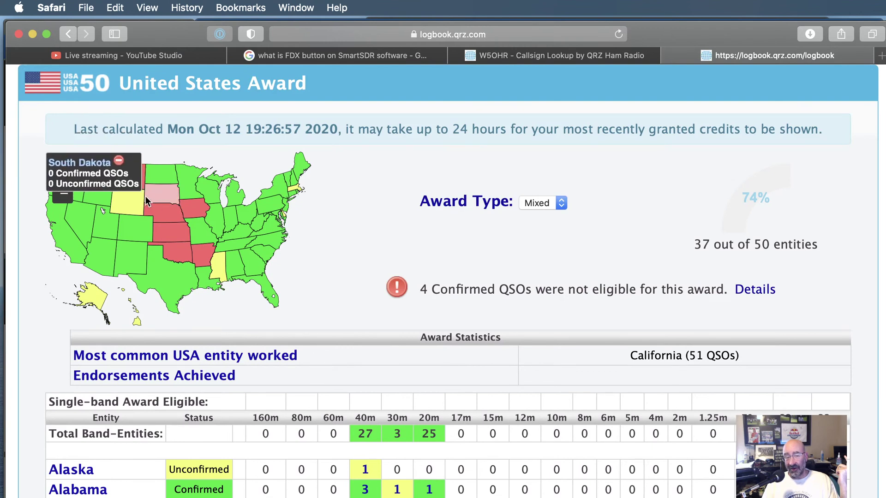
mouse_move(174, 266)
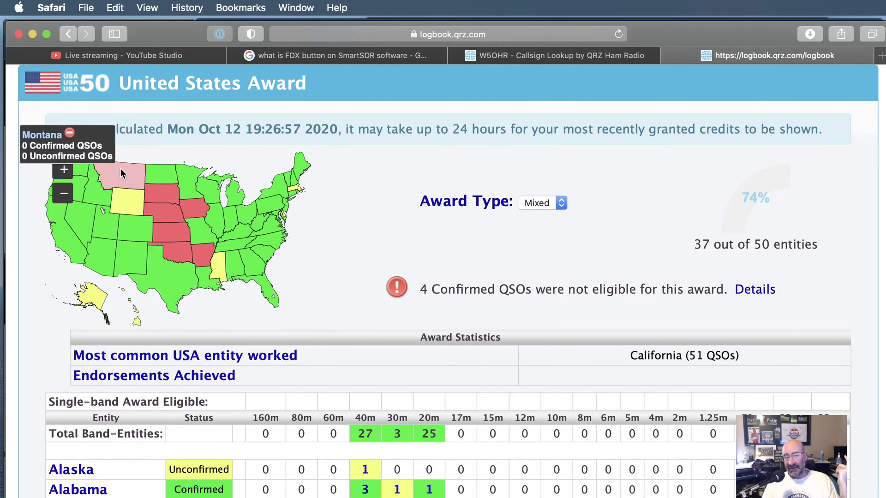
mouse_move(137, 203)
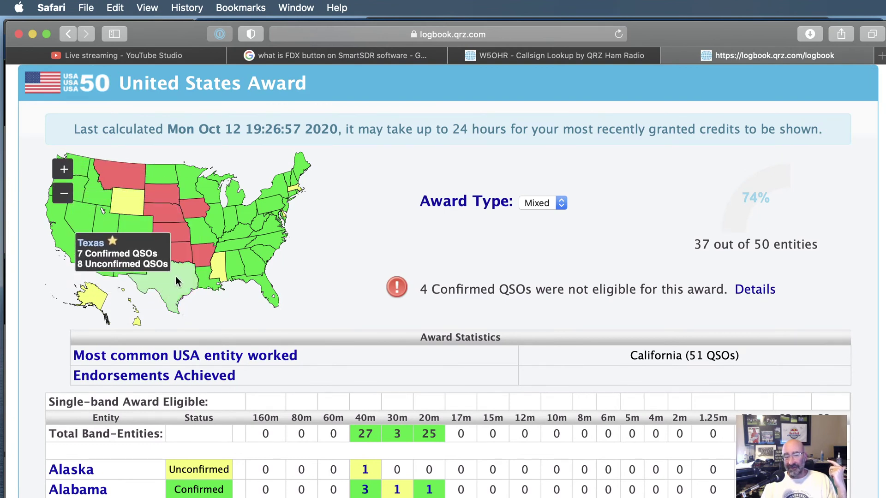
mouse_move(128, 259)
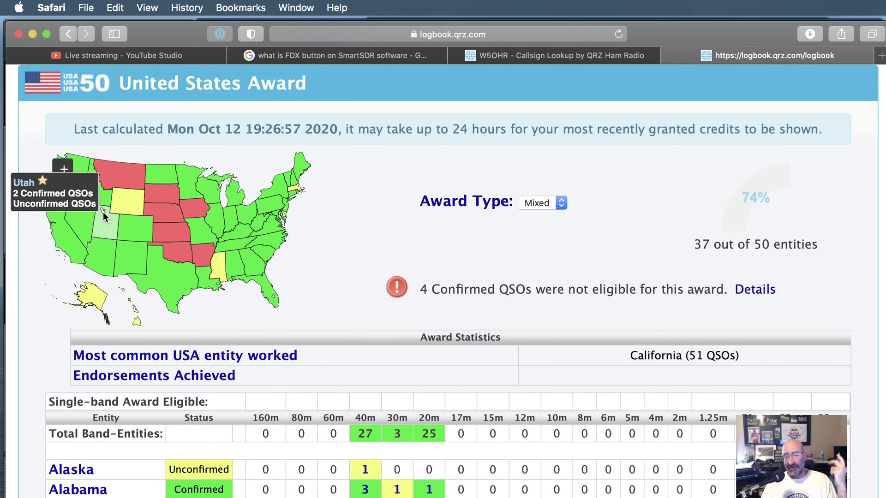
mouse_move(89, 227)
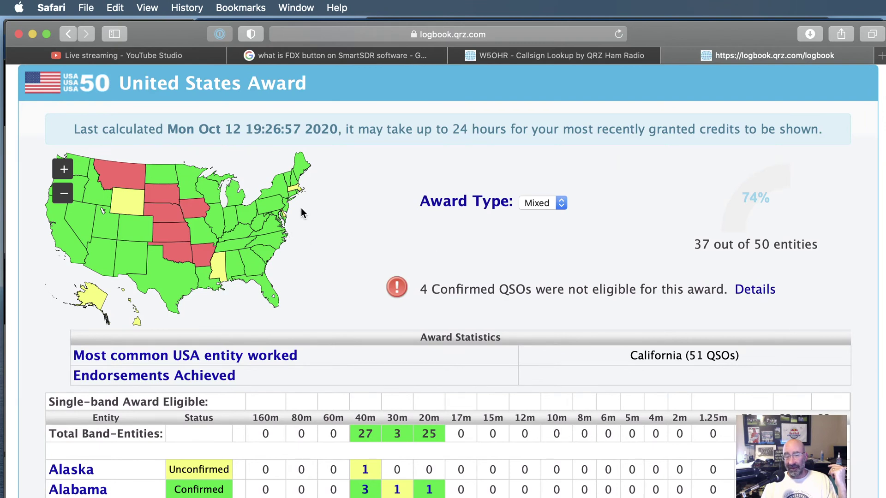
mouse_move(301, 173)
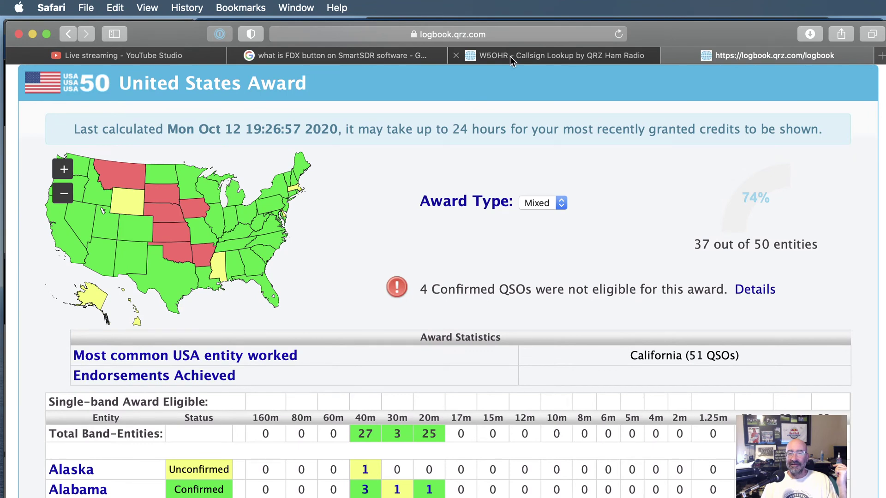
Step: Show the YouTube Studio live streaming page and move the Safari window aside to uncover the SmartSDR panadapter, ending with Safari active
click(129, 60)
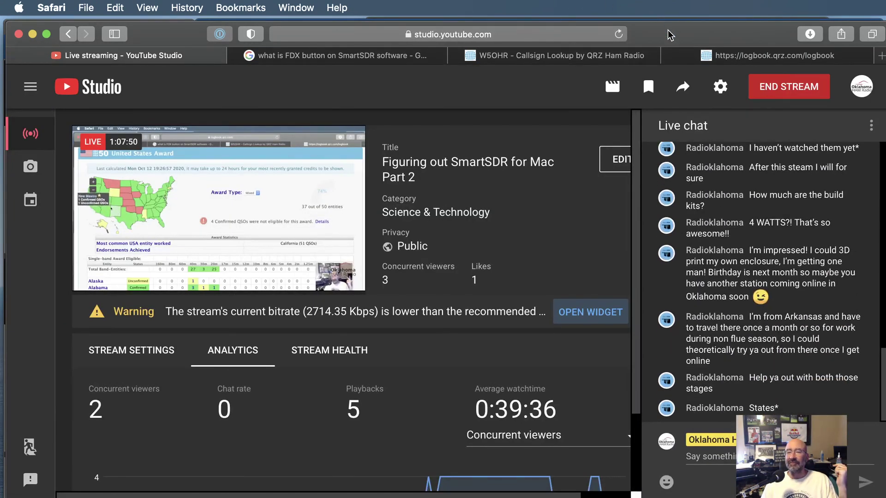
drag(668, 31, 885, 85)
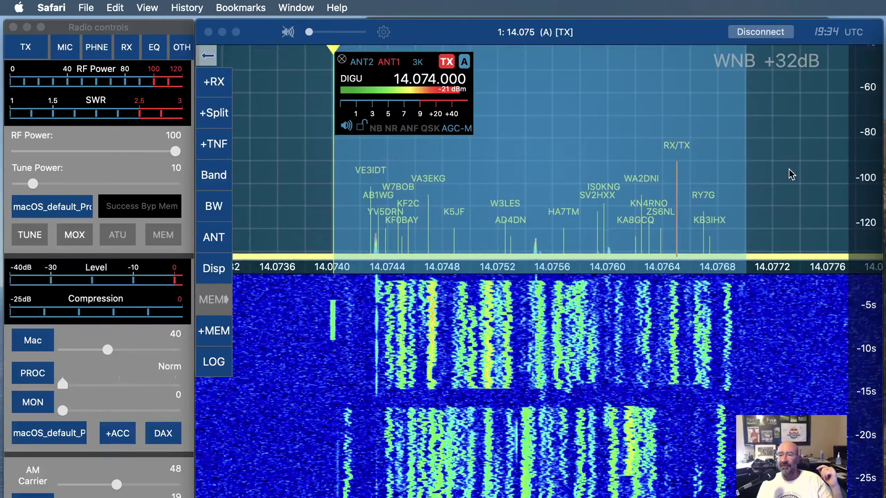
click(790, 172)
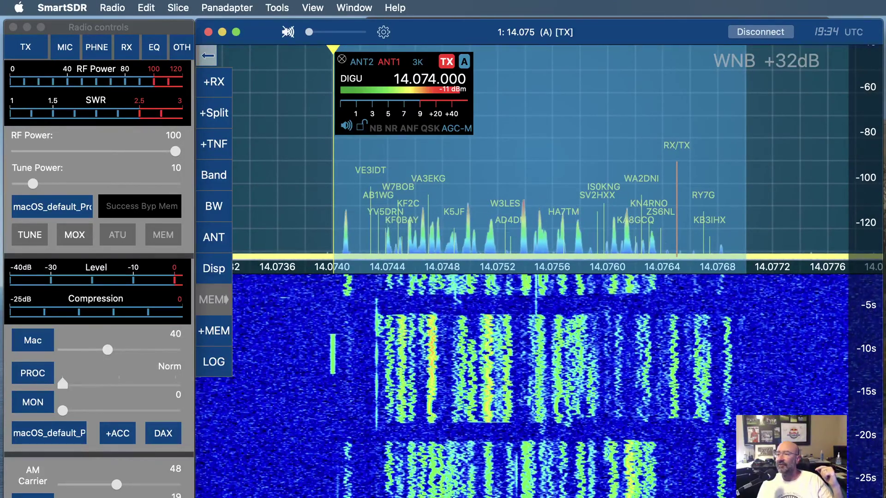
key(super+Tab)
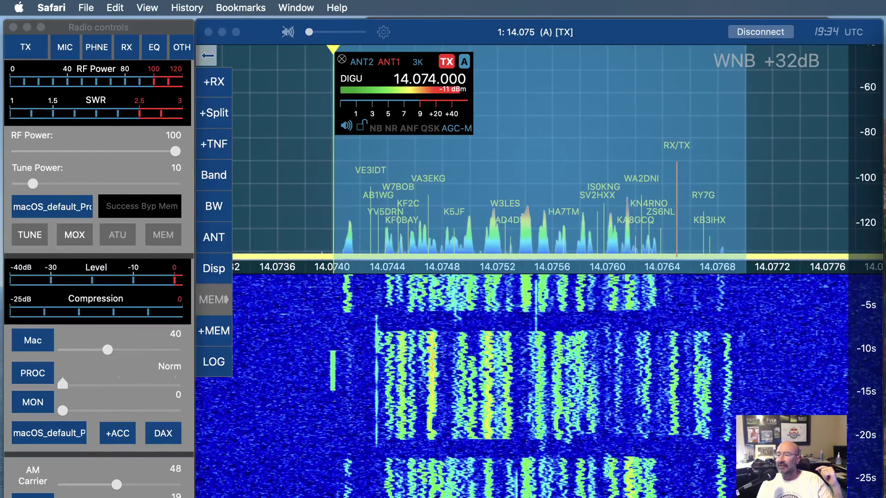